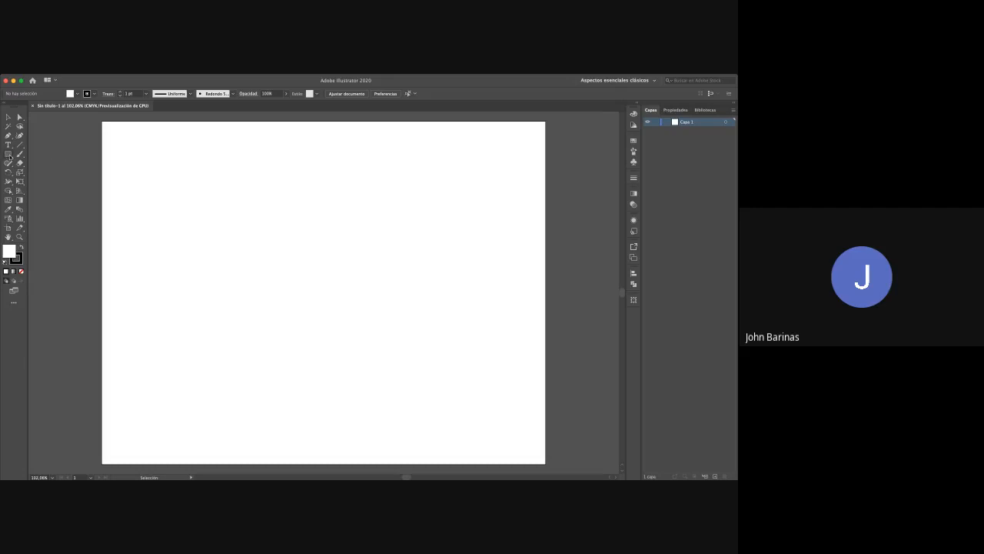
Draw a rounded square about 4.2 cm wide in the lower-left part of the artboard
click(8, 155)
click(144, 156)
drag(184, 298, 249, 364)
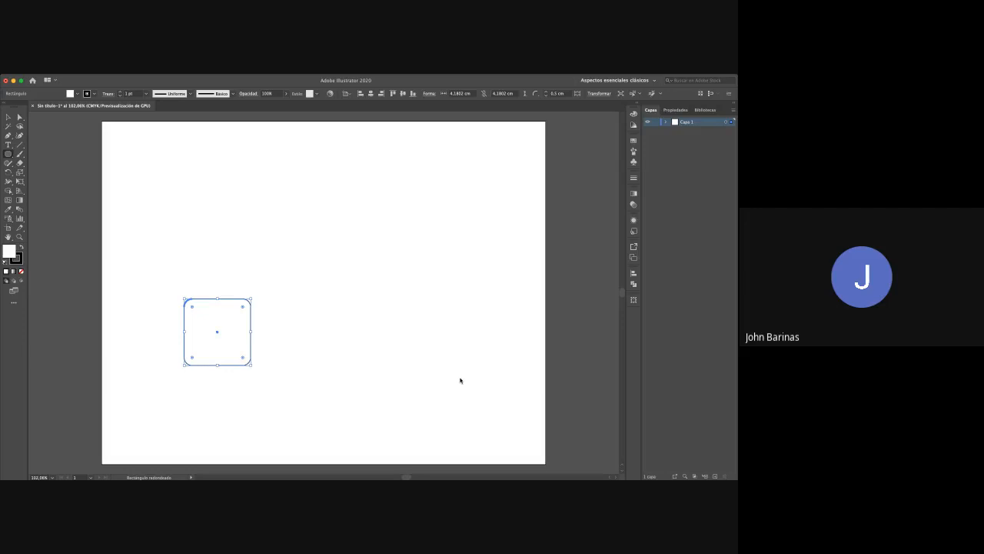
Fill the rounded square with orange and remove its stroke
click(514, 289)
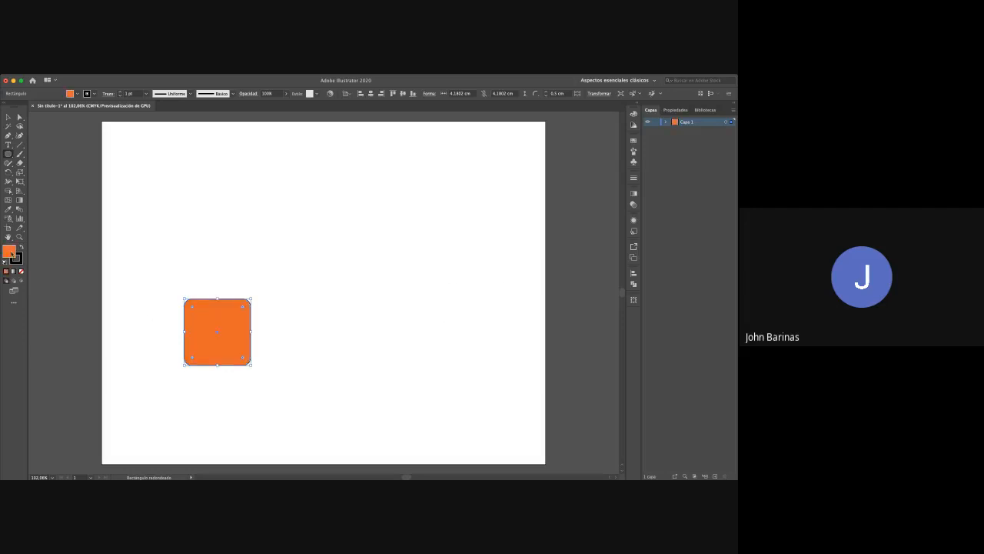
click(19, 260)
click(21, 270)
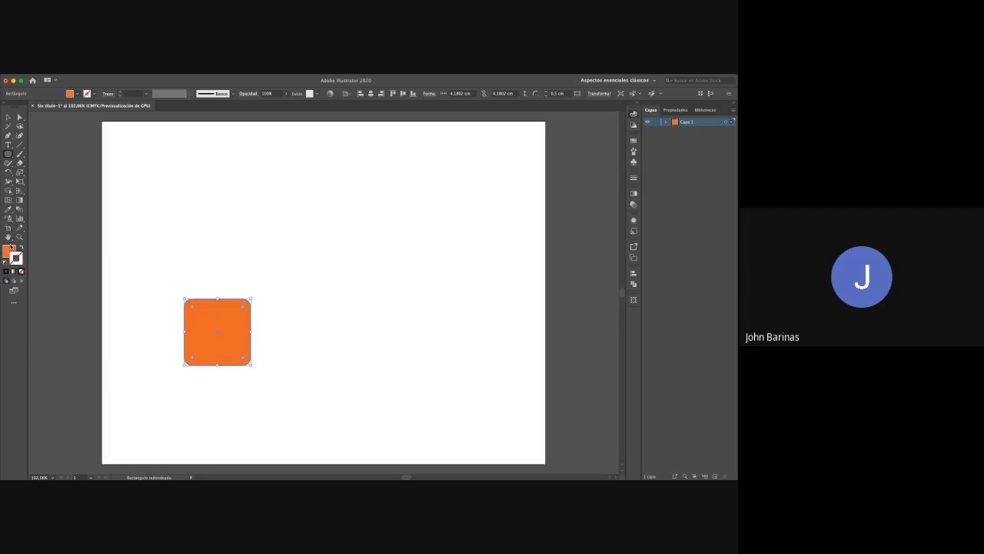
click(9, 251)
Scale the orange square down proportionally to about 2.9 cm and shift it toward the artboard's lower left
click(8, 117)
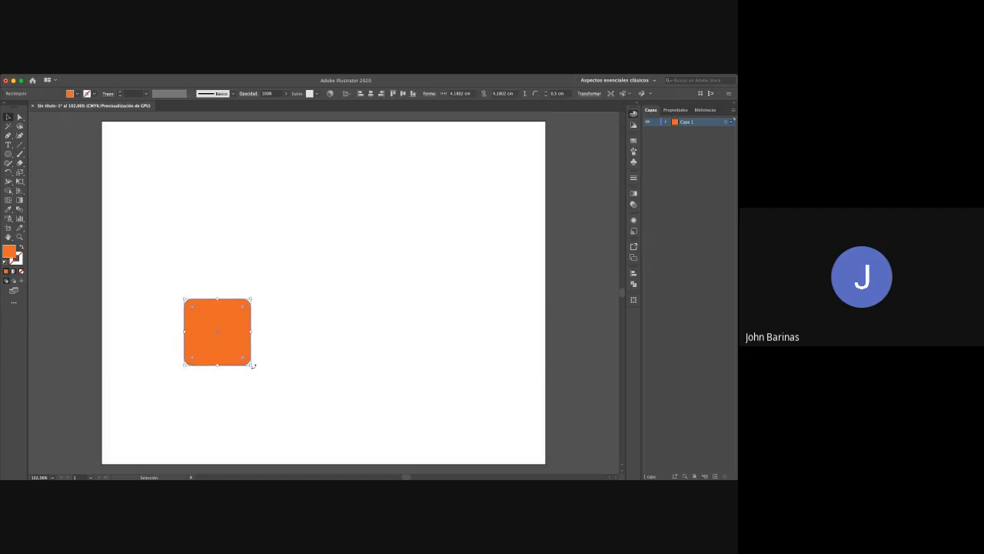
drag(252, 366, 192, 360)
click(282, 347)
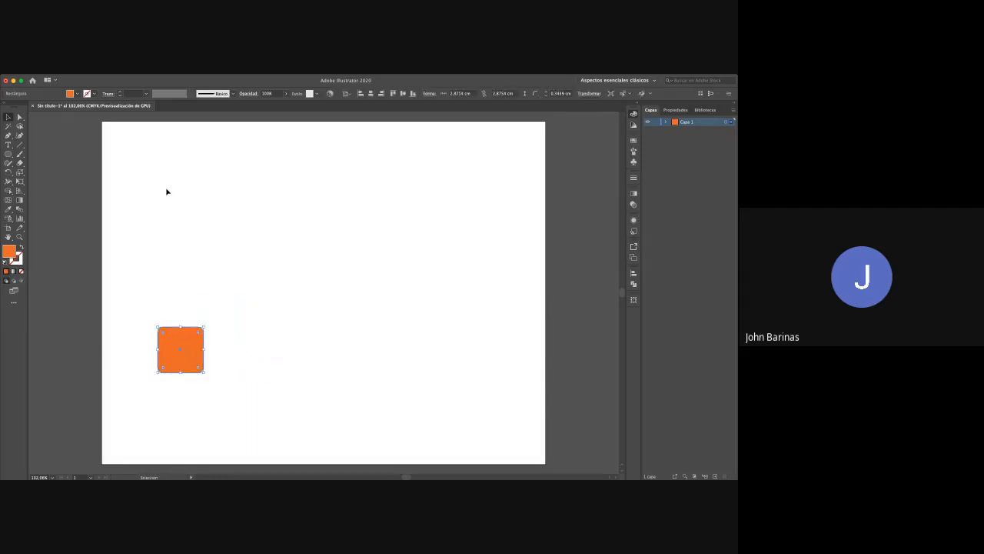
Draw an upright five-pointed star about 5.6 cm wide near the middle of the artboard
click(177, 156)
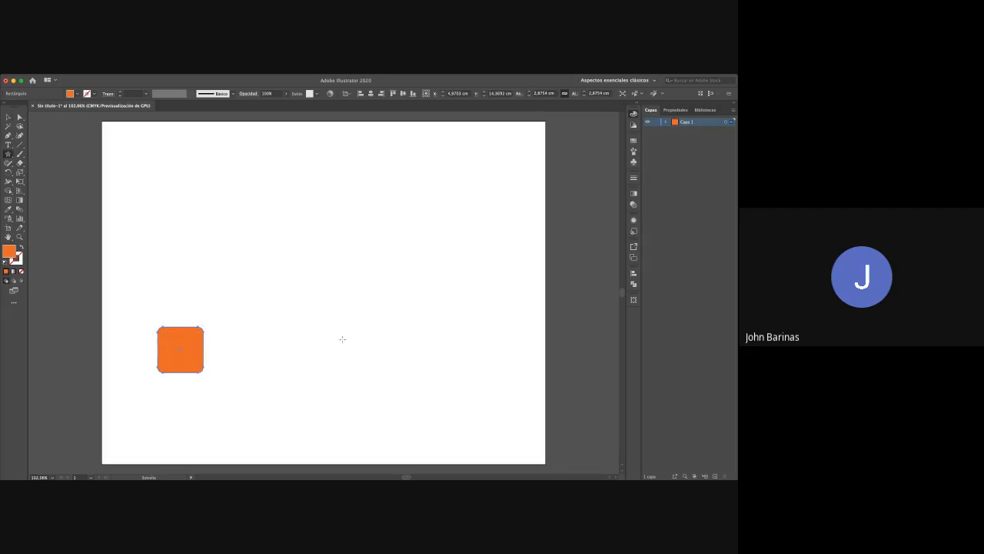
drag(338, 313, 368, 350)
key(v)
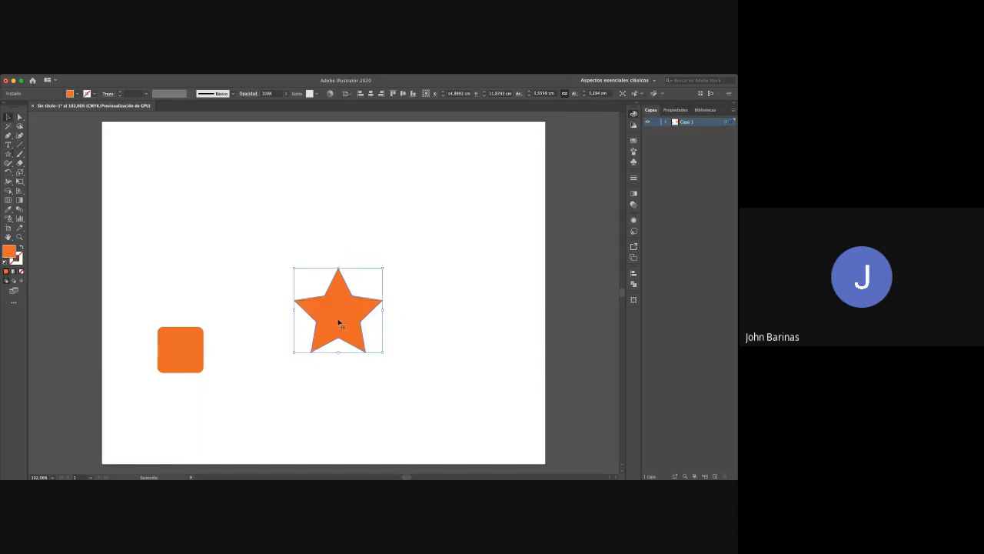
Shrink the star to about 3.6 cm wide and position it and the square roughly level with each other
drag(336, 320, 363, 361)
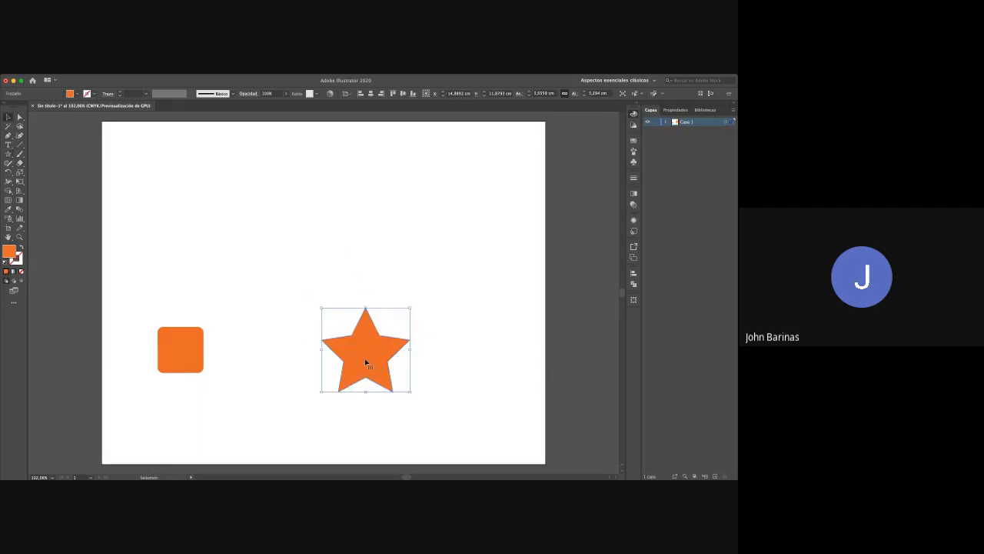
drag(408, 390, 305, 369)
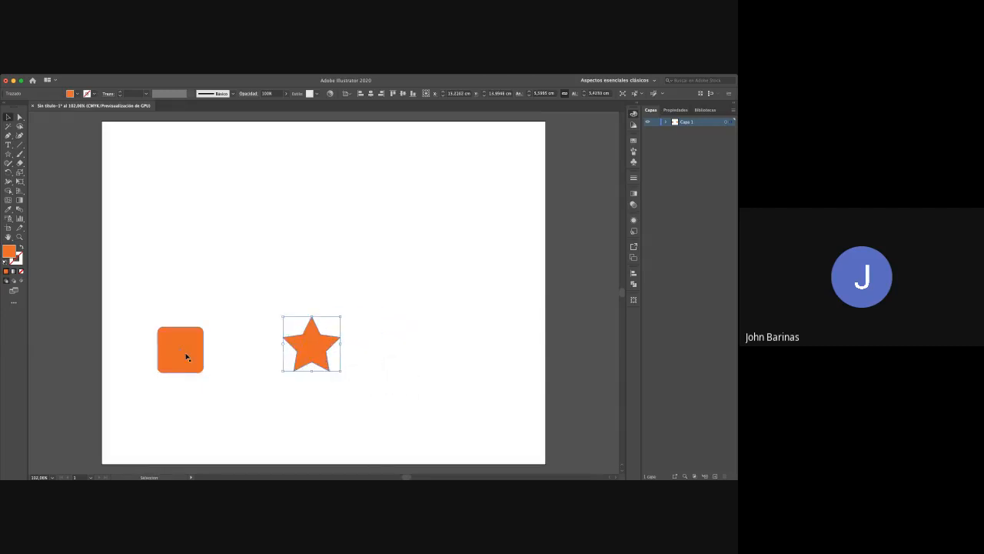
drag(185, 355, 180, 349)
Recolor the star with a light yellow fill and deselect it
drag(308, 353, 308, 354)
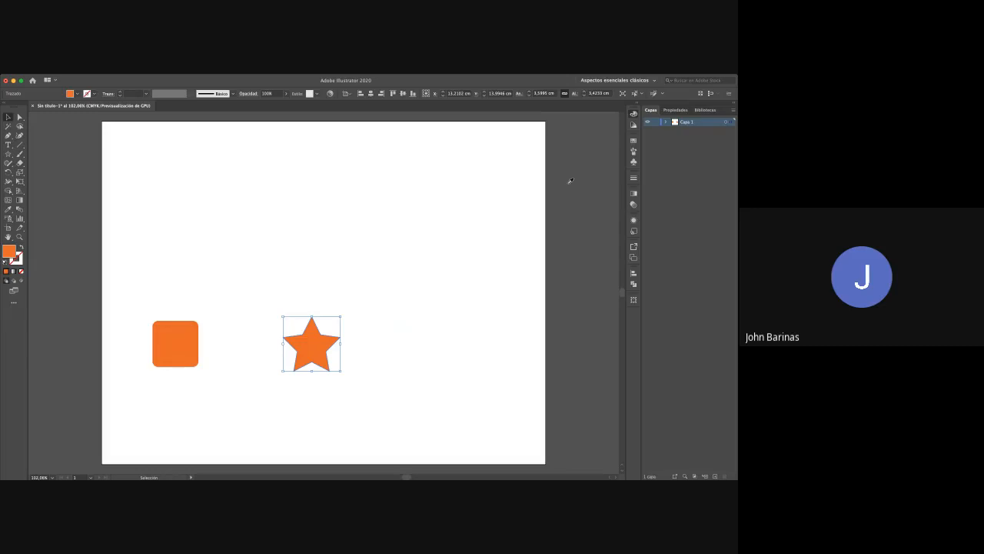
drag(566, 165, 552, 154)
click(7, 119)
click(229, 208)
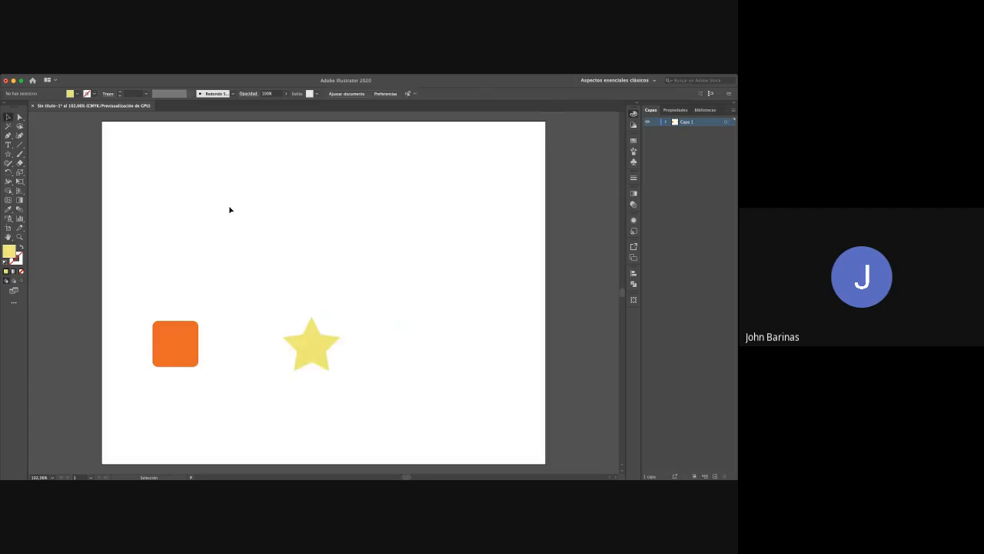
click(312, 364)
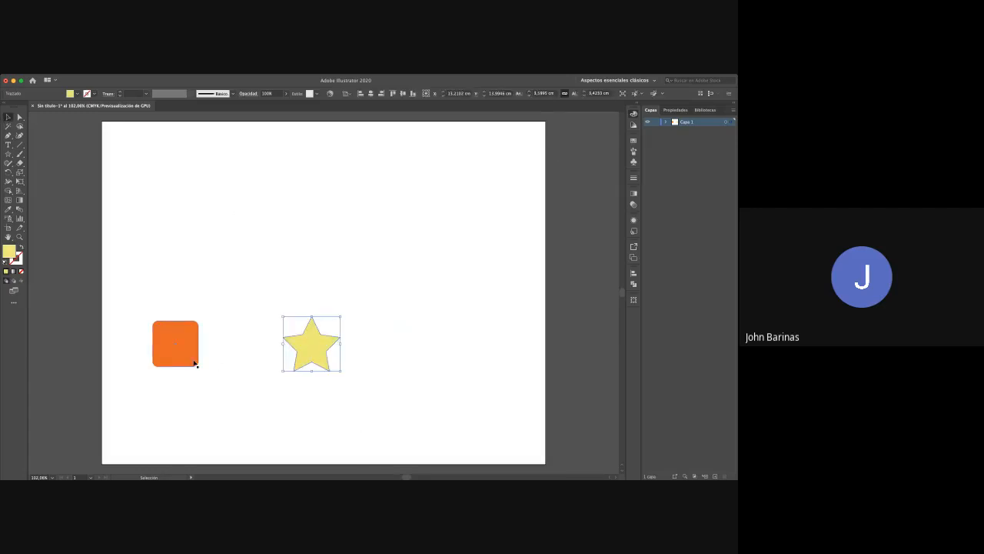
click(190, 360)
click(310, 357)
click(191, 358)
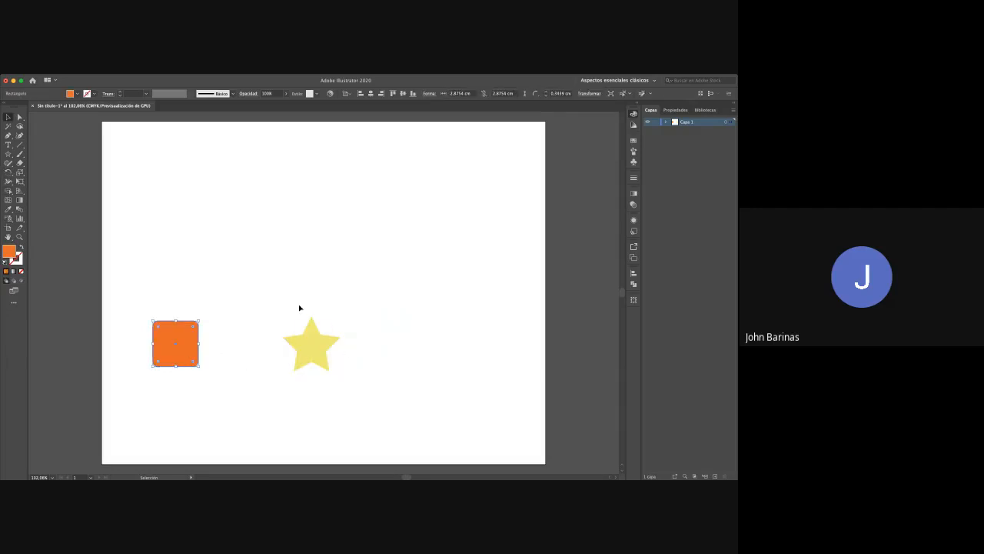
click(318, 346)
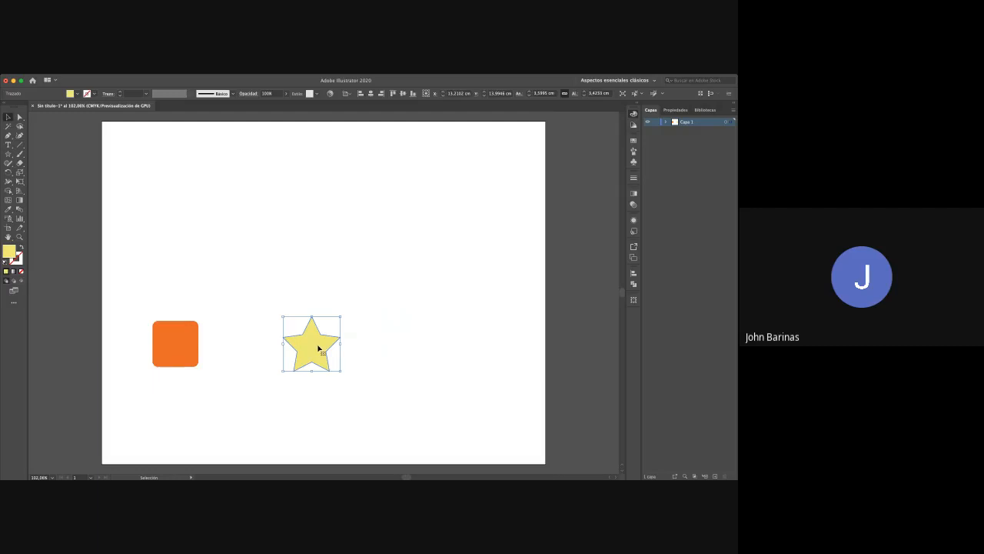
Move the square and star together to the artboard's upper left and place a copy of the pair directly below
drag(140, 303, 225, 366)
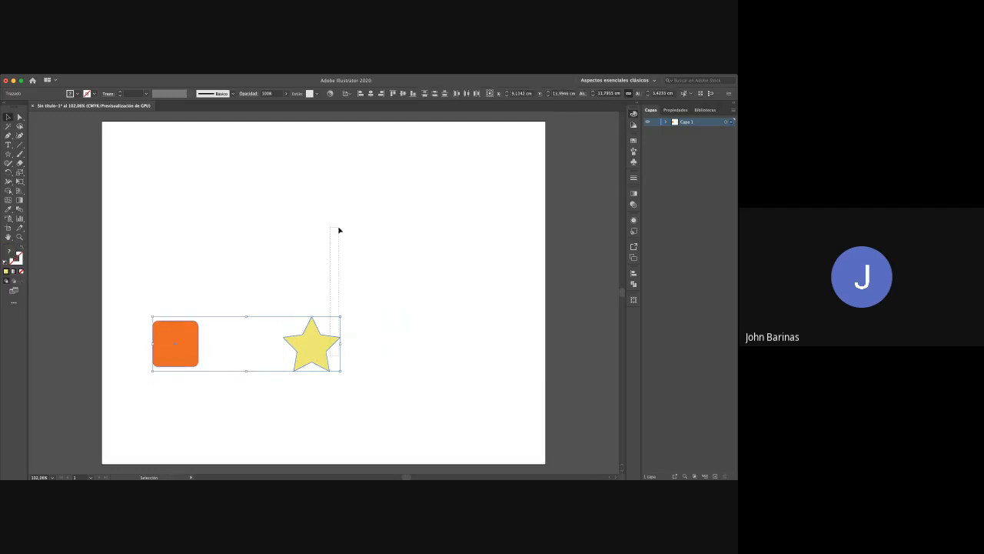
drag(189, 324, 160, 183)
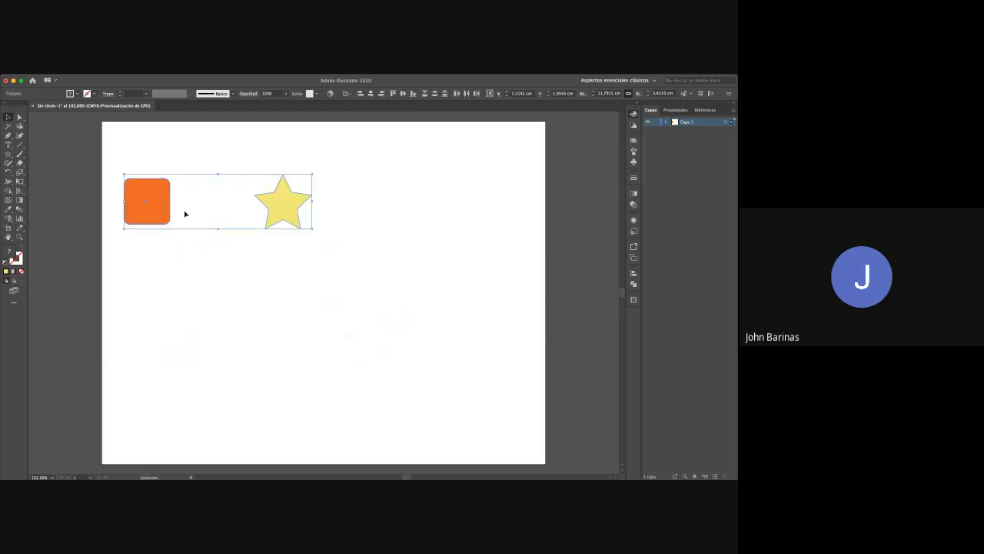
drag(185, 214, 192, 179)
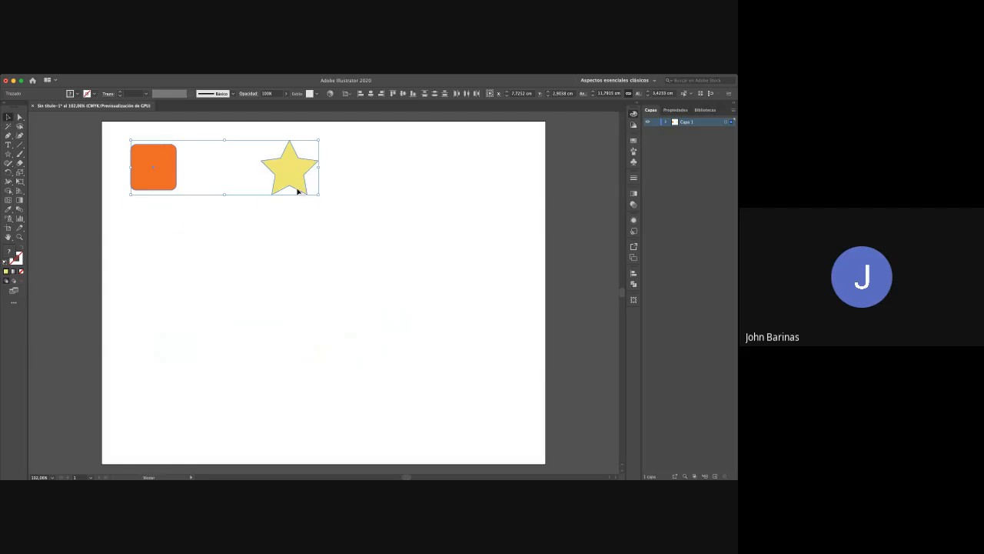
drag(298, 190, 304, 303)
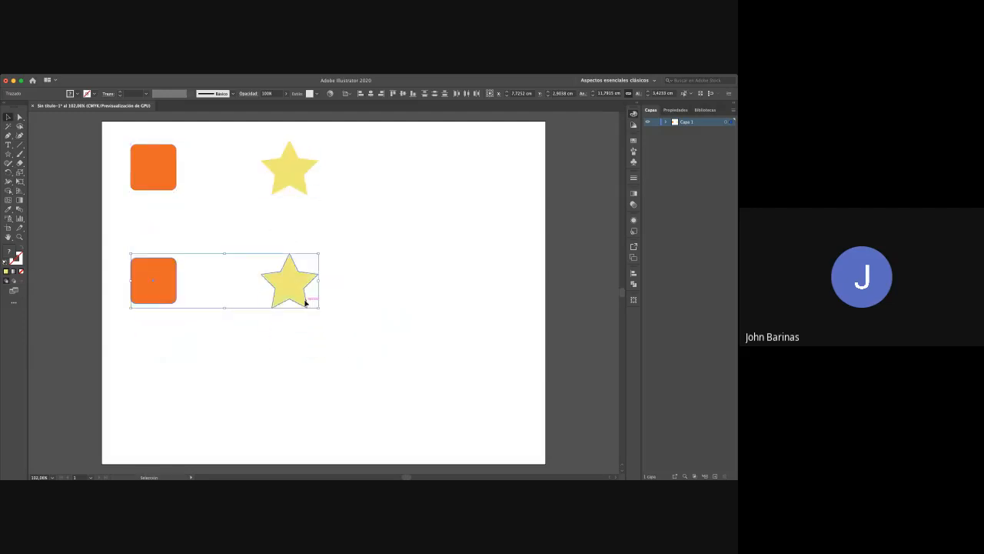
click(339, 219)
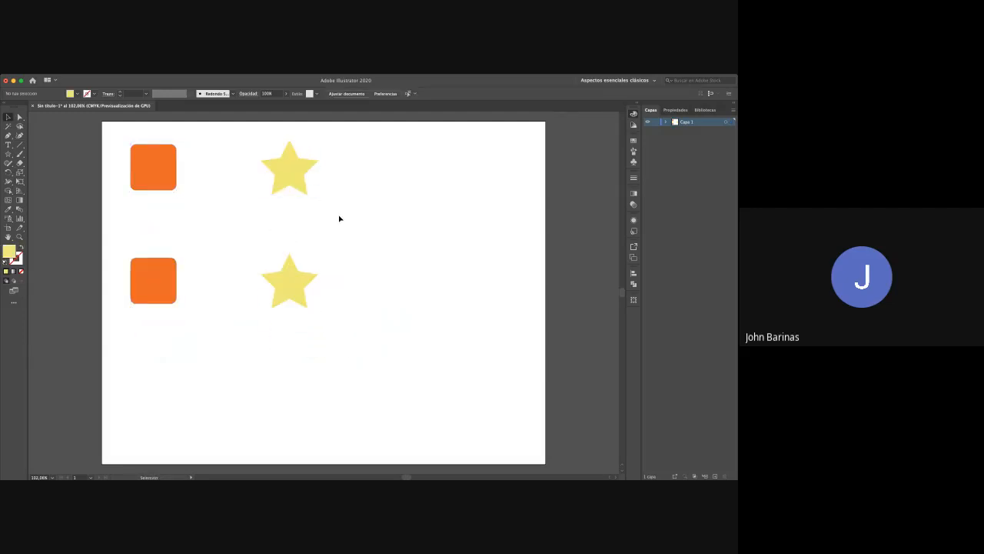
Blend the upper orange square into the upper yellow star with the Blend tool
click(150, 169)
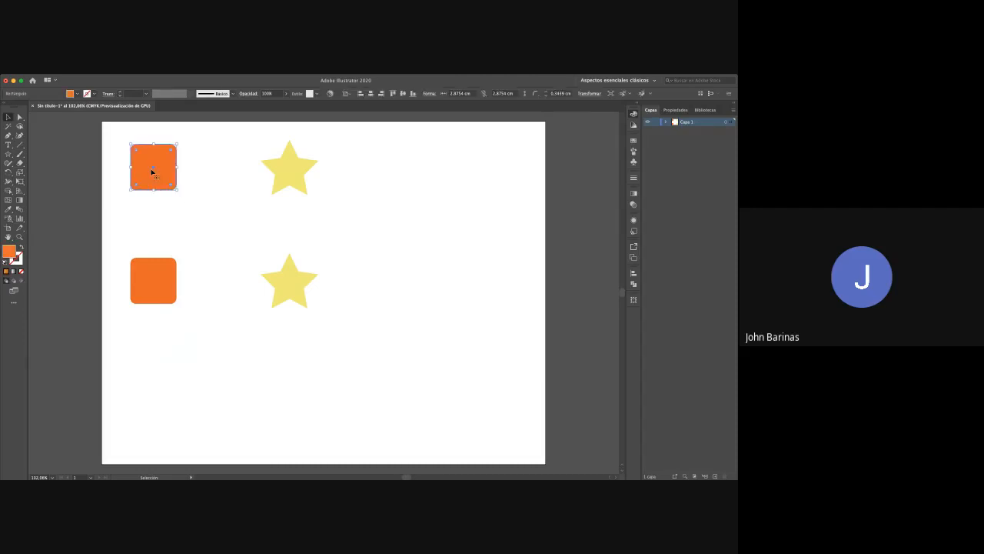
click(19, 209)
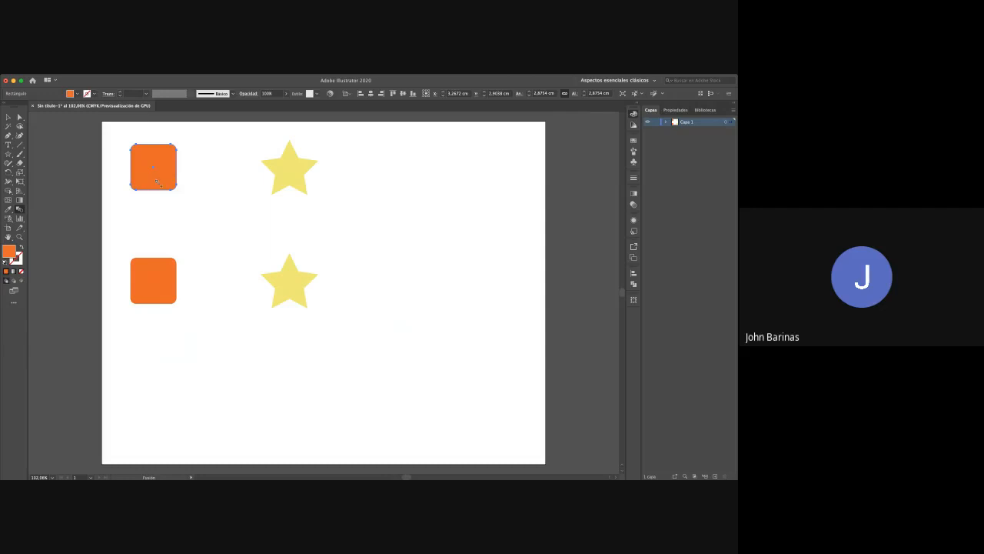
click(285, 177)
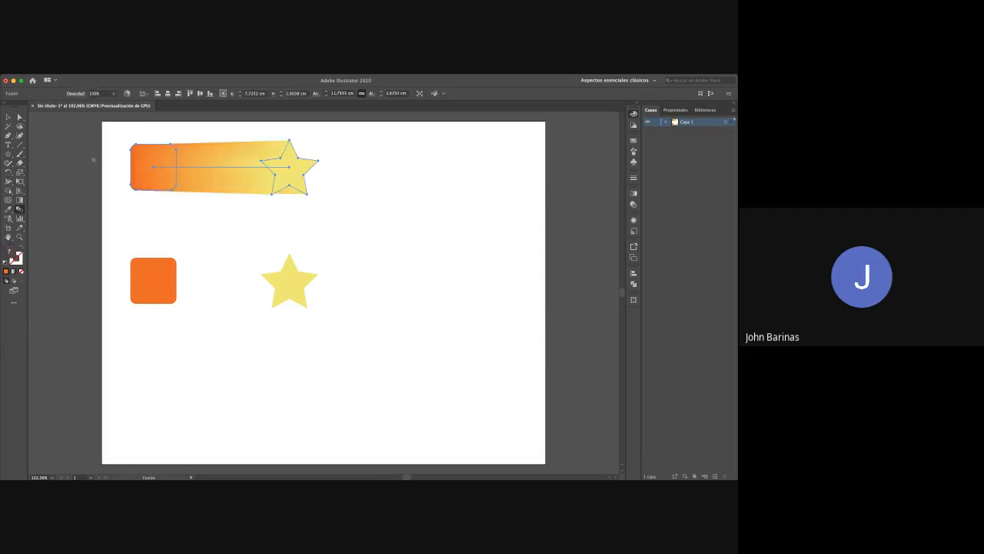
click(8, 117)
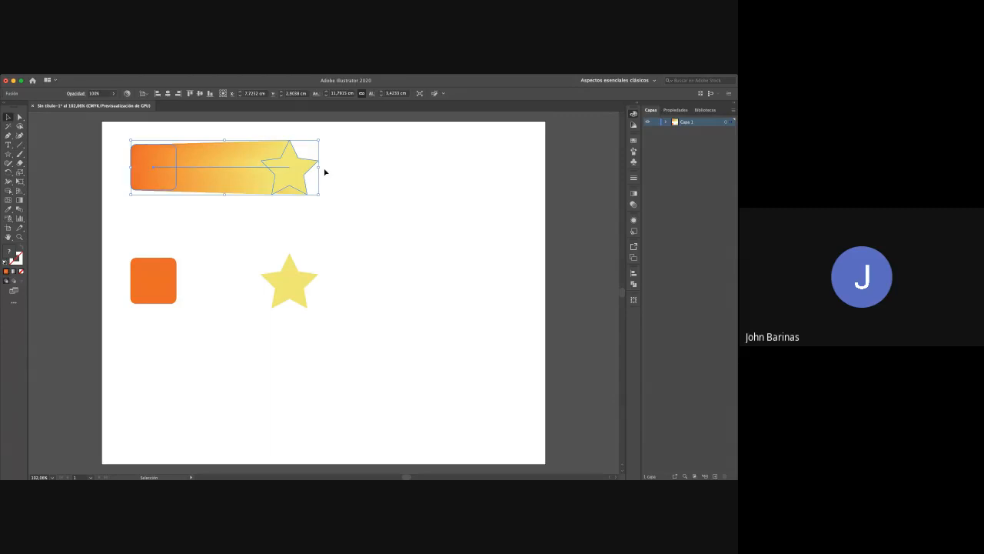
click(358, 180)
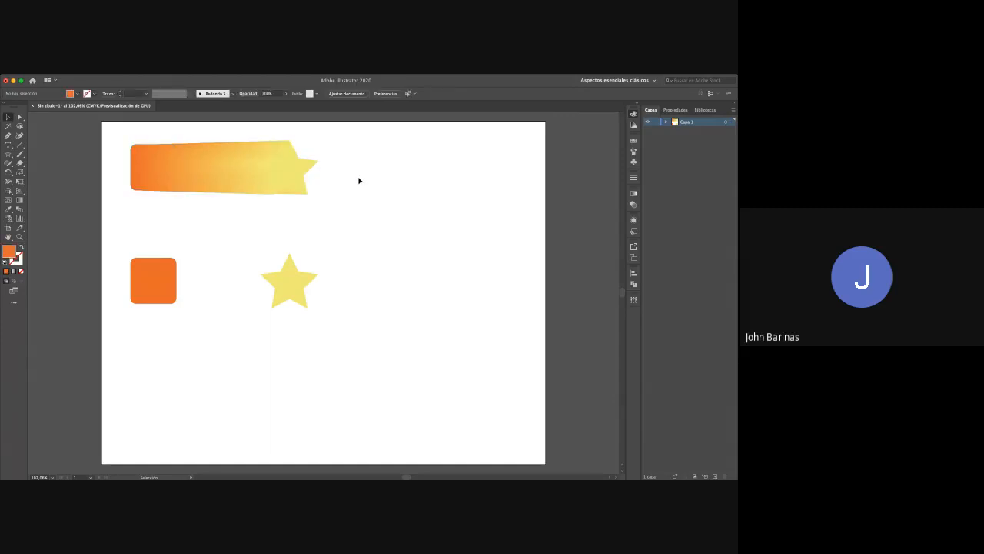
Examine the blend's spine and original shapes in outline view, and return to the normal preview
click(198, 180)
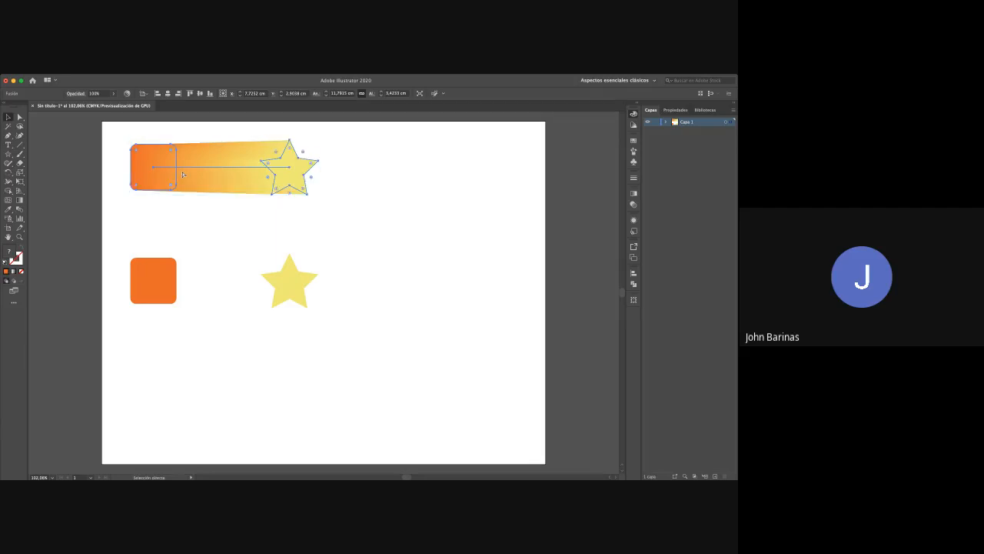
key(super+y)
click(182, 174)
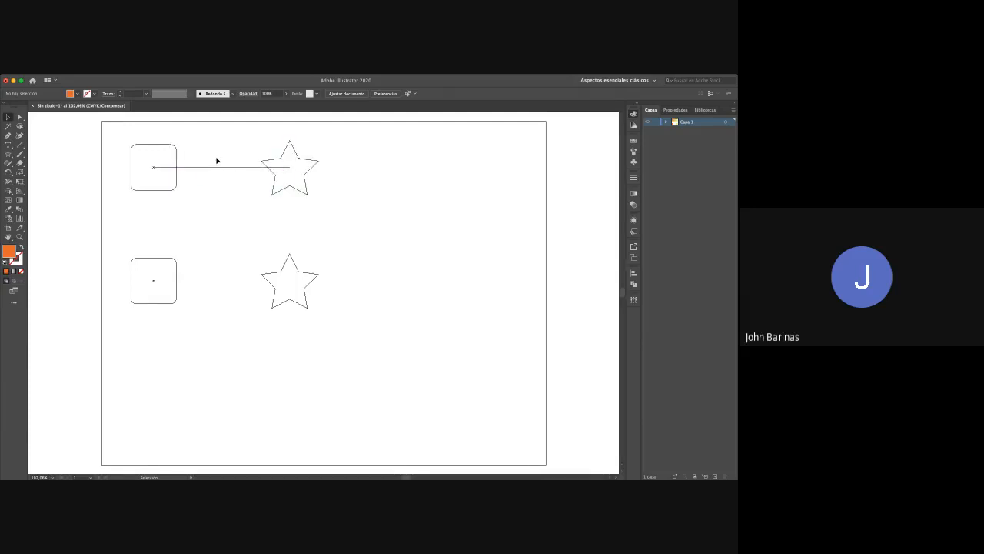
key(a)
key(v)
key(super+y)
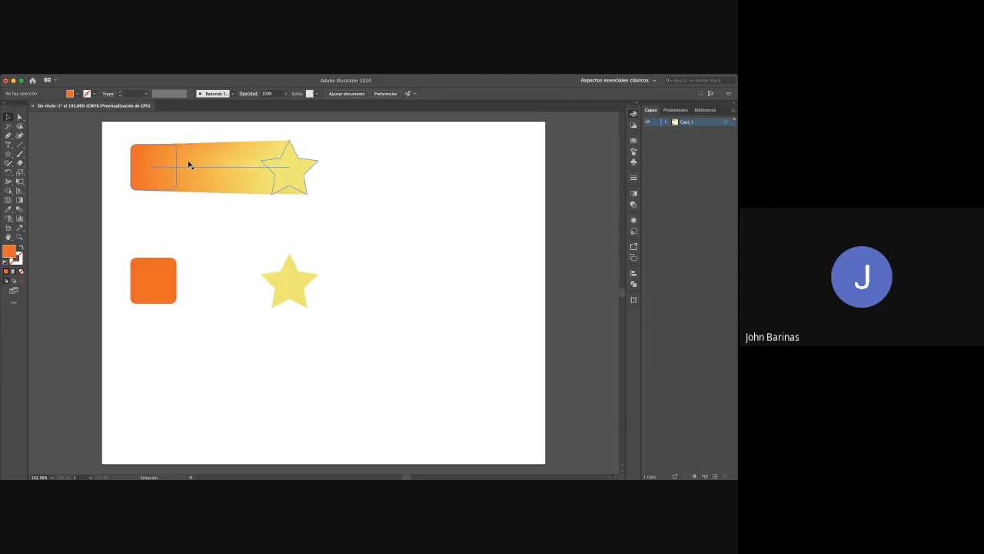
Select the upper blend and change its spacing from a smooth color transition to a few distinct steps
click(295, 180)
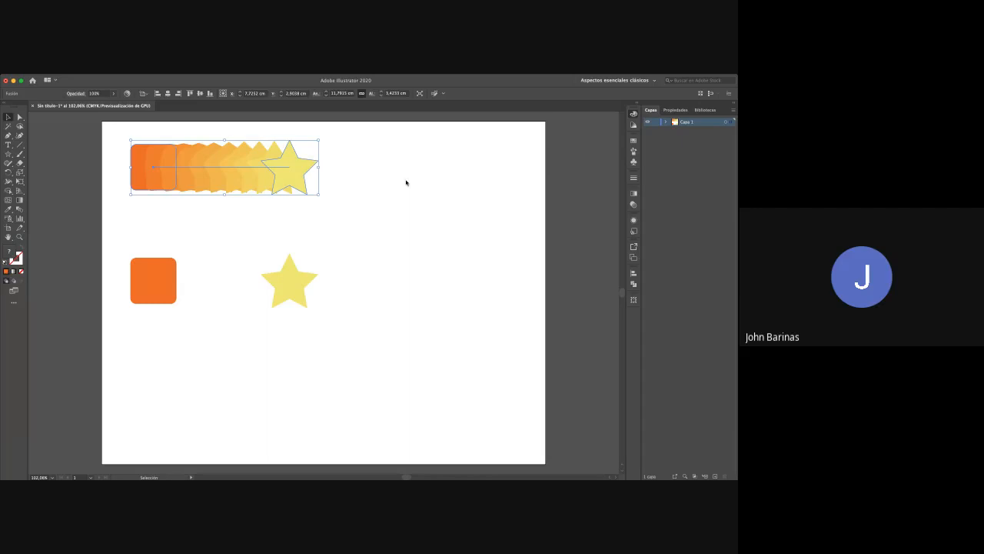
key(super+z)
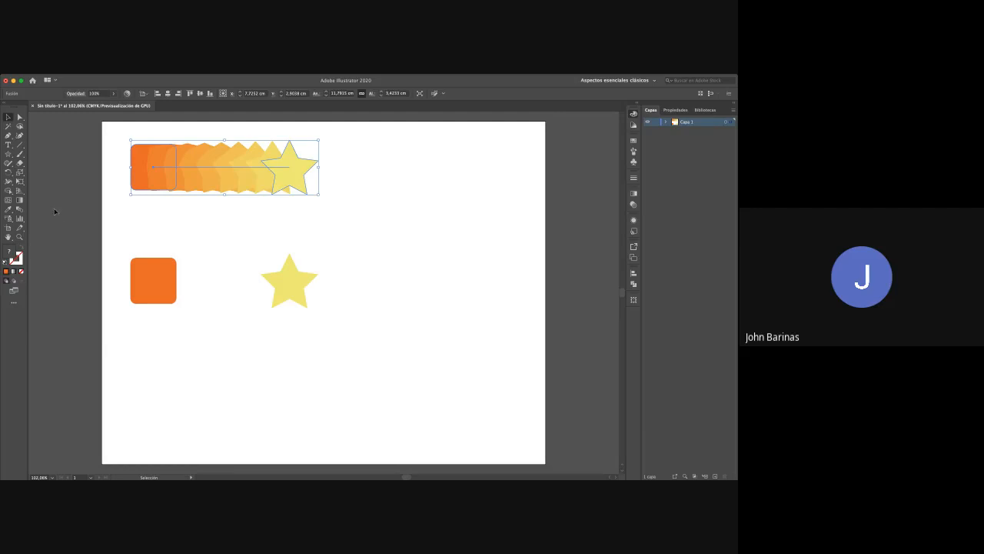
click(20, 172)
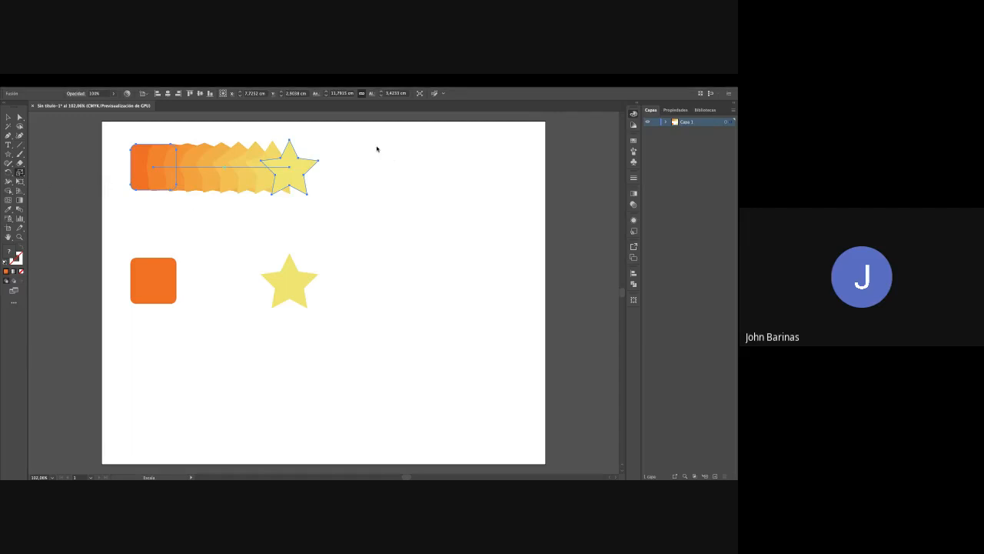
click(18, 182)
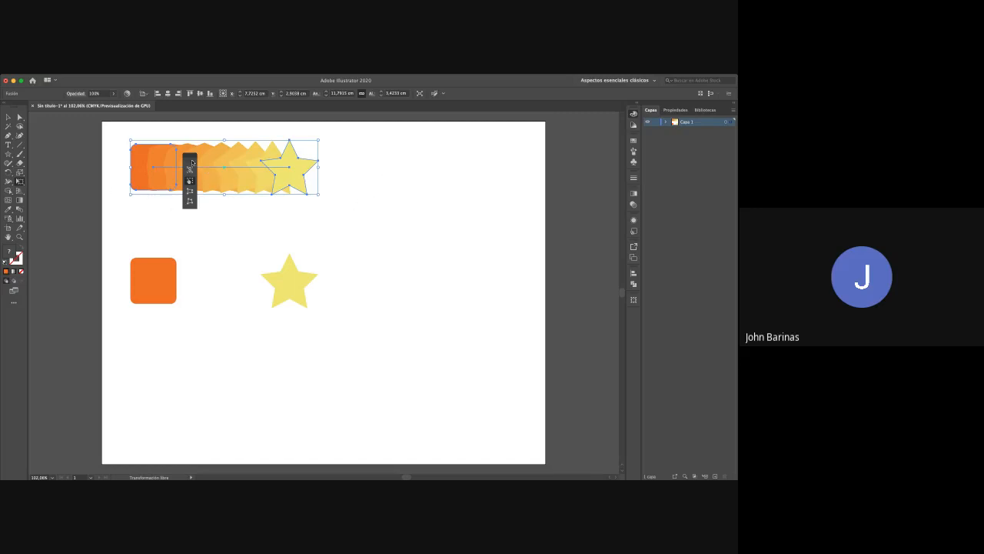
drag(189, 159, 394, 170)
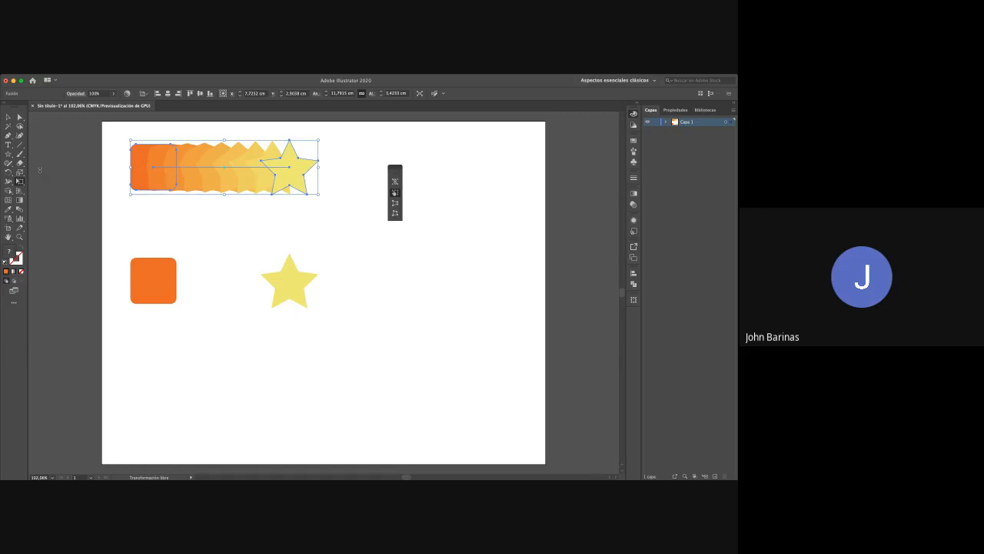
click(21, 166)
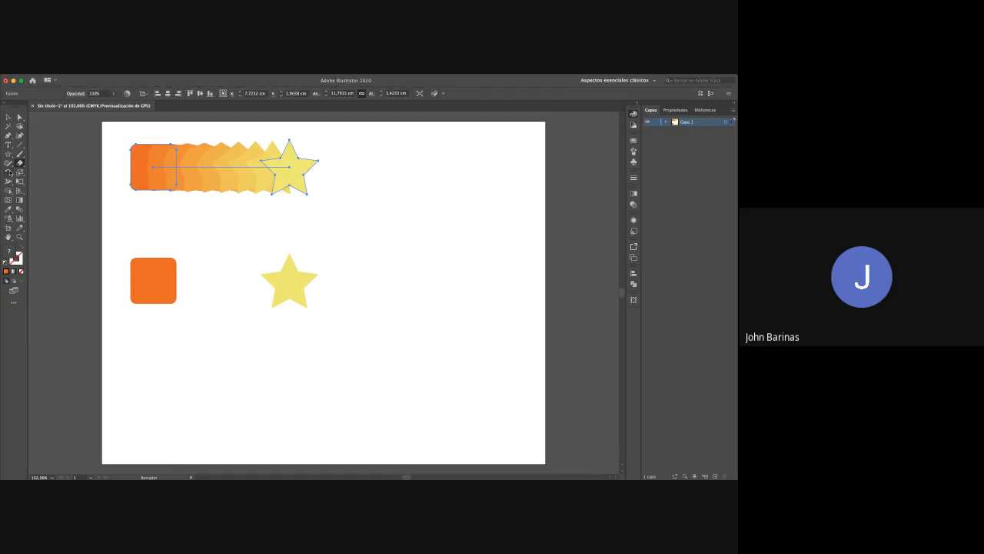
click(9, 164)
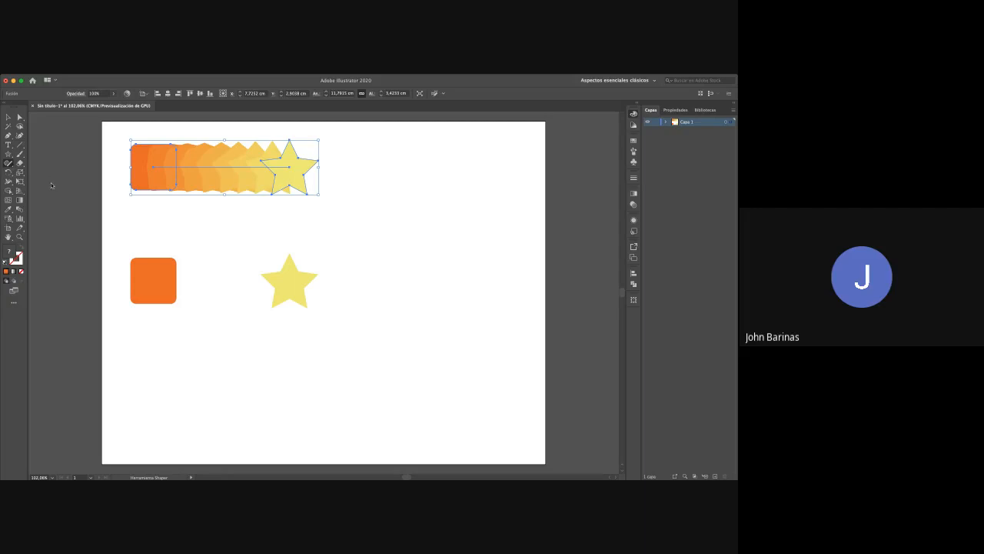
click(22, 155)
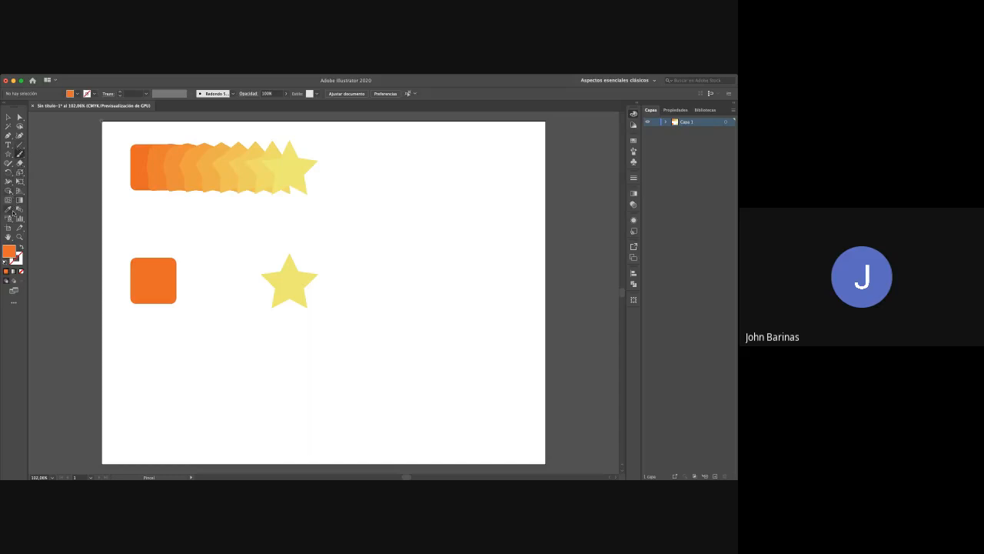
click(8, 191)
click(8, 182)
drag(187, 169, 288, 170)
Try scaling the entire upper blend narrower and taller with the Scale tool, and undo the change
click(8, 117)
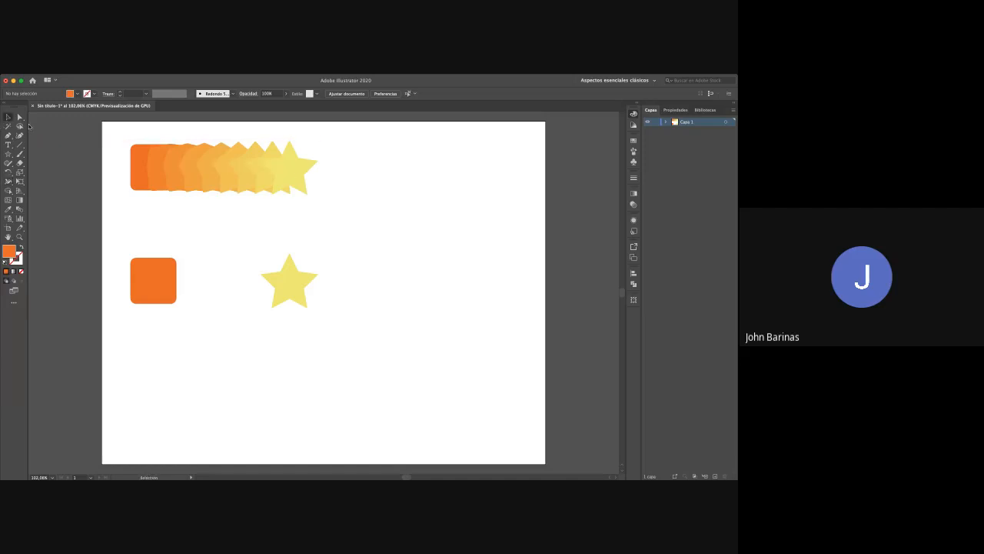
click(229, 169)
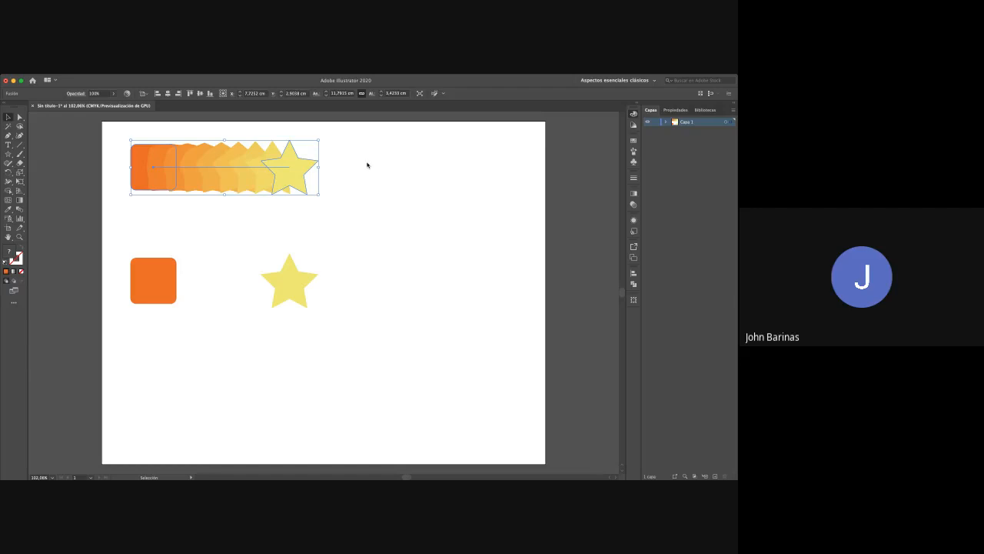
key(s)
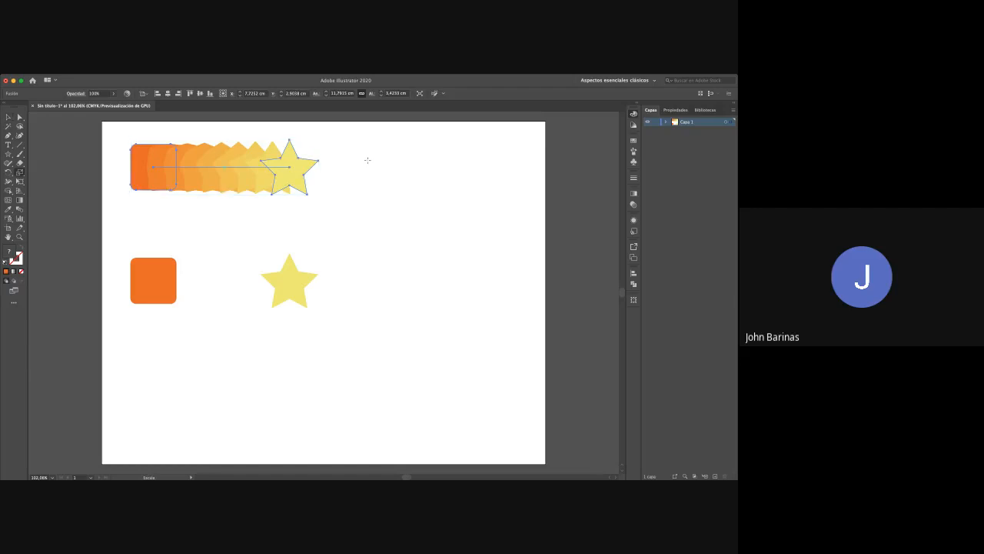
drag(319, 159, 269, 159)
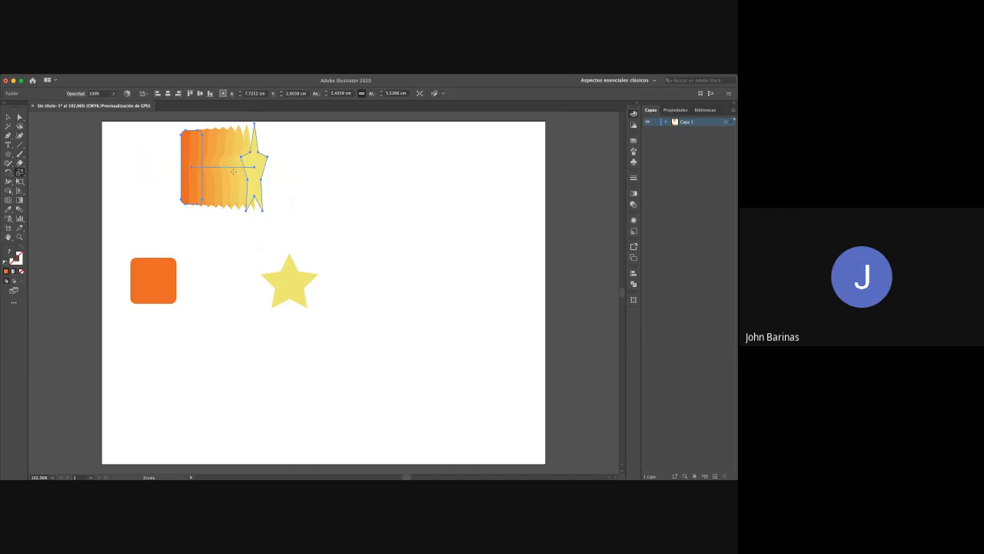
key(v)
key(super+z)
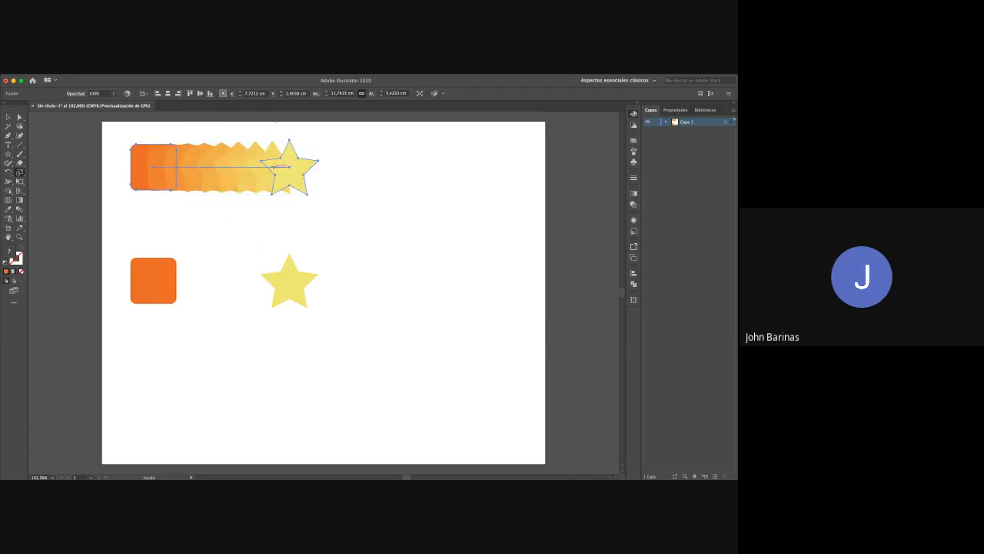
key(v)
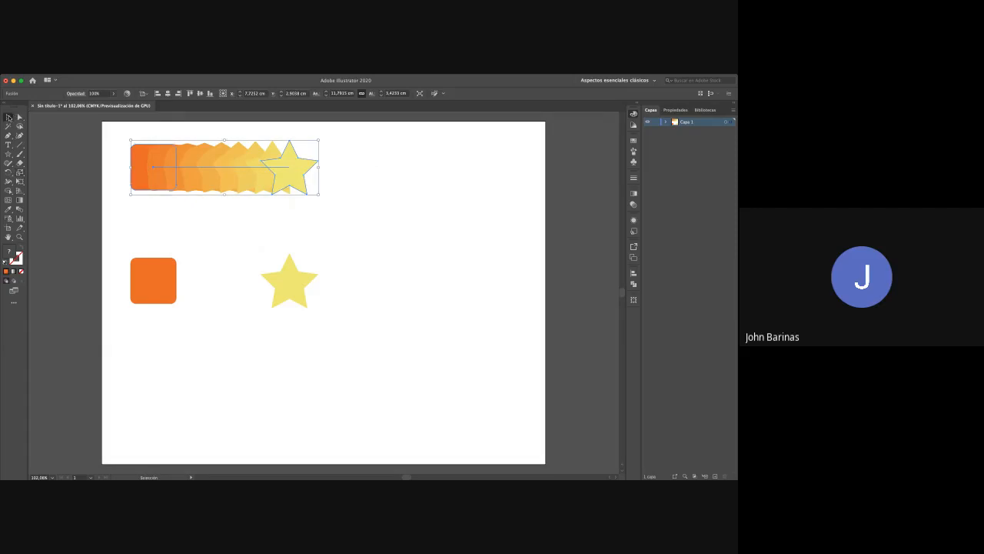
Select only the yellow star inside the upper blend, leaving the orange square unselected
click(263, 196)
click(277, 182)
click(20, 117)
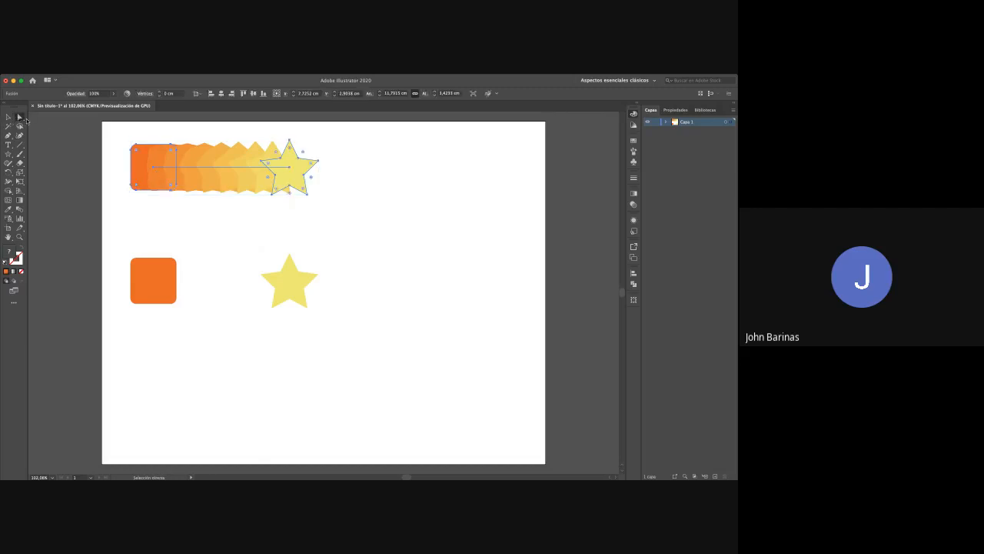
click(280, 219)
click(290, 184)
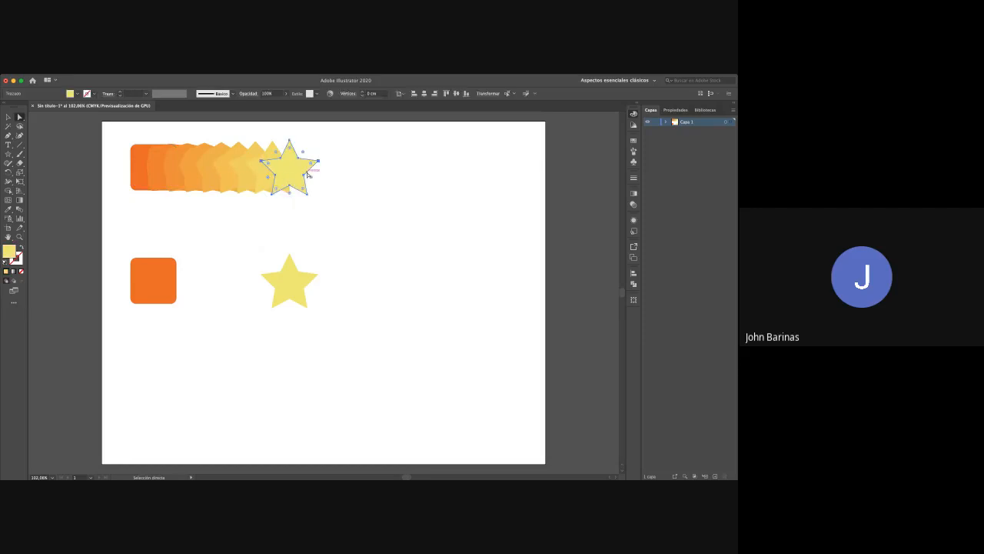
click(8, 116)
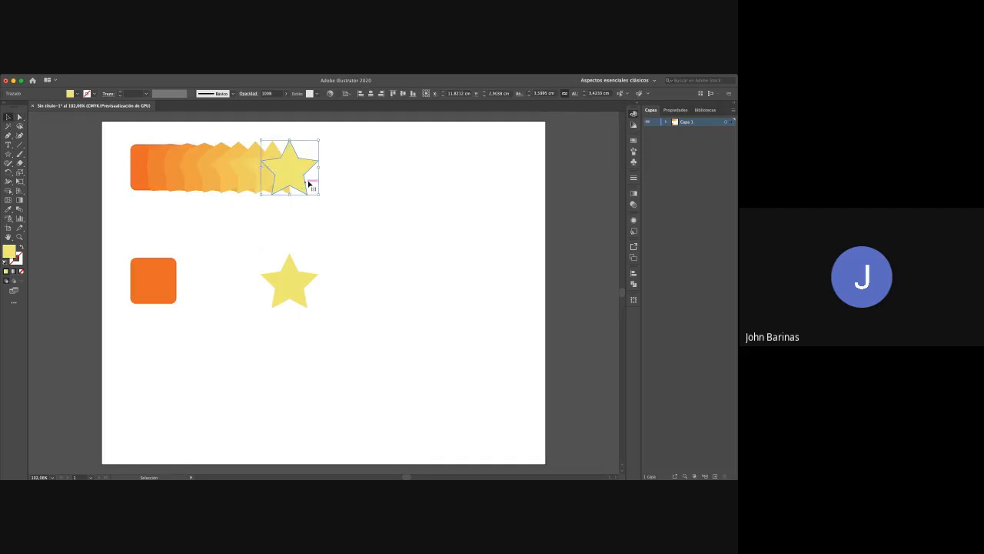
Try stretching the upper blend's star narrower and wider with the Scale tool, and undo the enlargement
key(s)
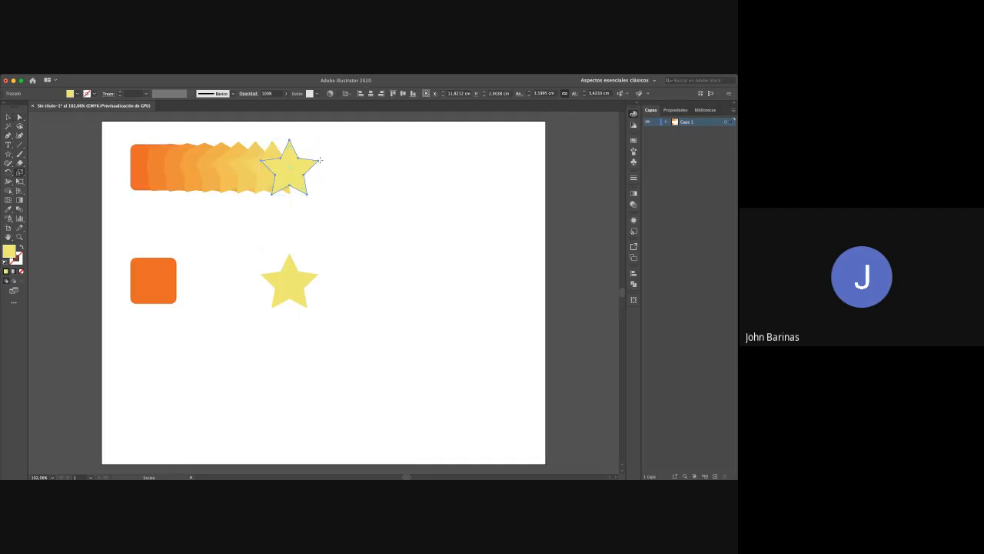
mouse_move(319, 160)
mouse_down()
mouse_move(303, 162)
mouse_move(318, 174)
mouse_move(303, 159)
mouse_move(317, 166)
mouse_up()
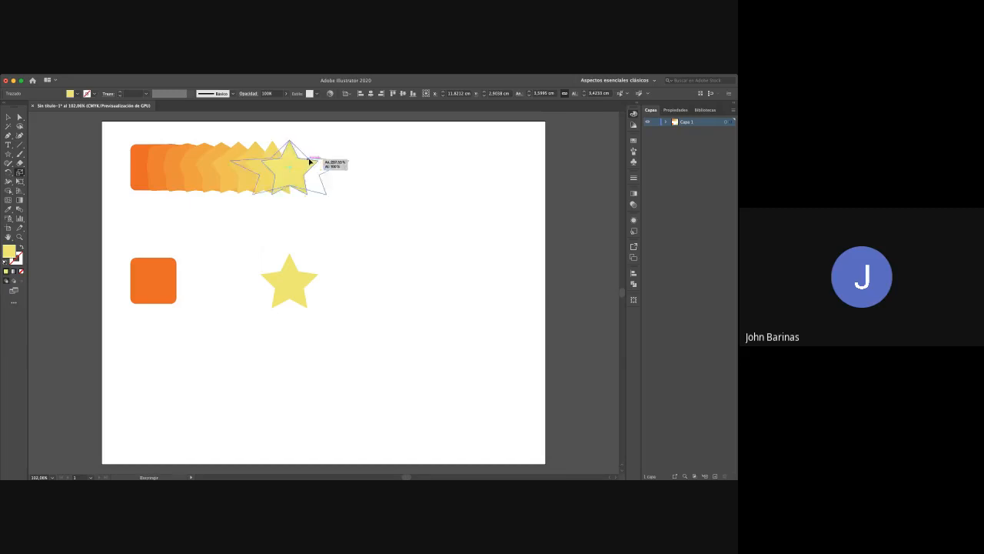
drag(310, 162, 296, 162)
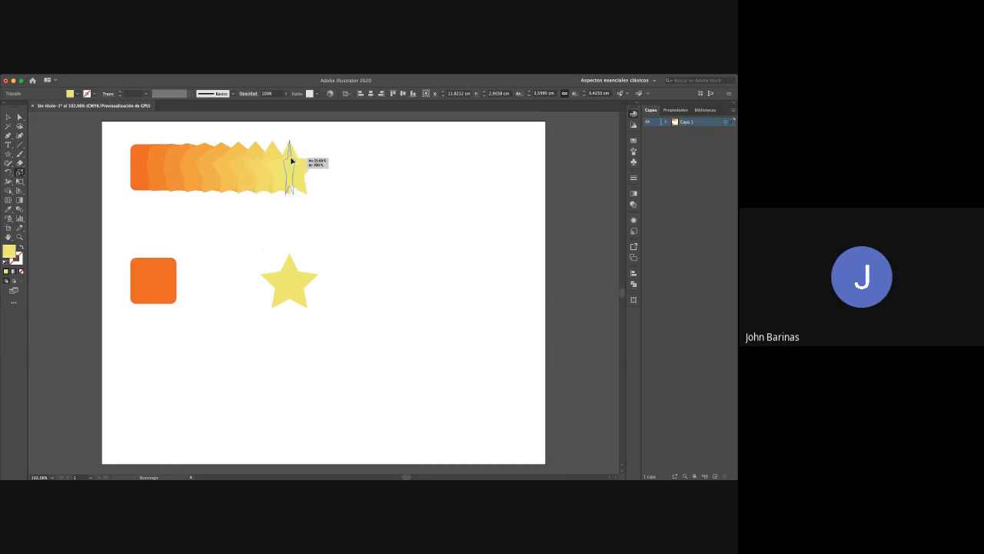
mouse_move(299, 163)
mouse_down()
mouse_move(320, 152)
mouse_move(305, 154)
mouse_up()
drag(296, 156, 312, 156)
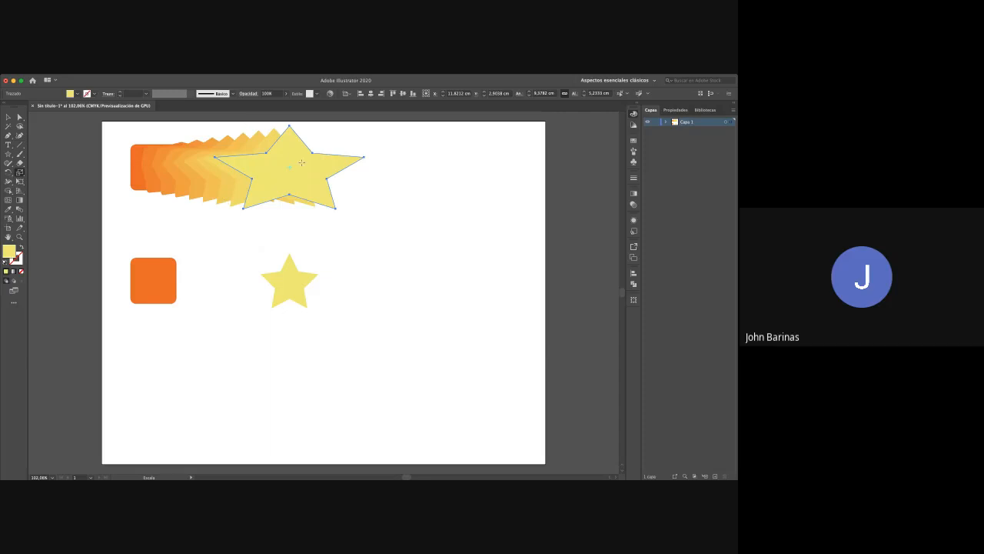
key(super+z)
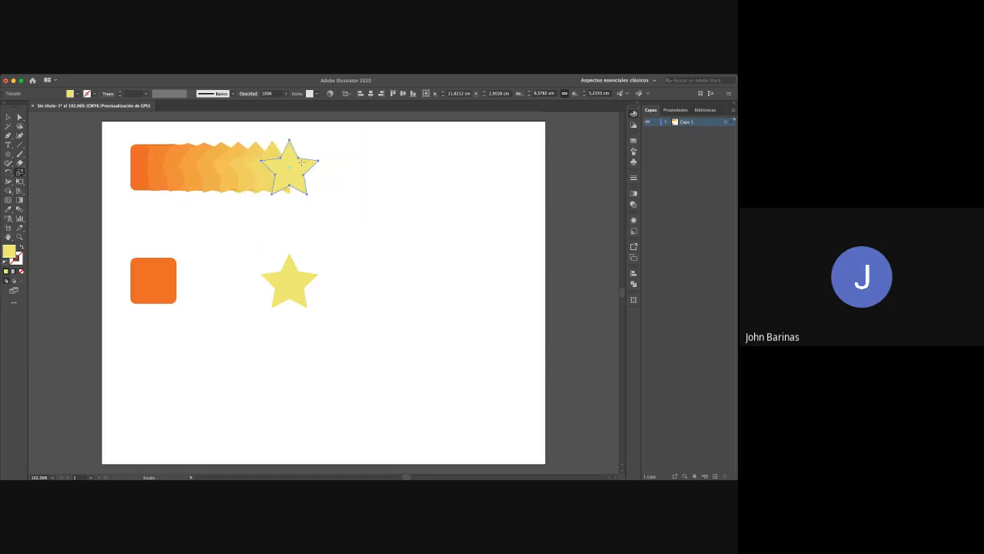
Shrink the upper blend's star to about 1.6 cm wide and skew it with the Shear tool
mouse_move(299, 157)
mouse_down()
mouse_move(317, 152)
mouse_move(292, 163)
mouse_up()
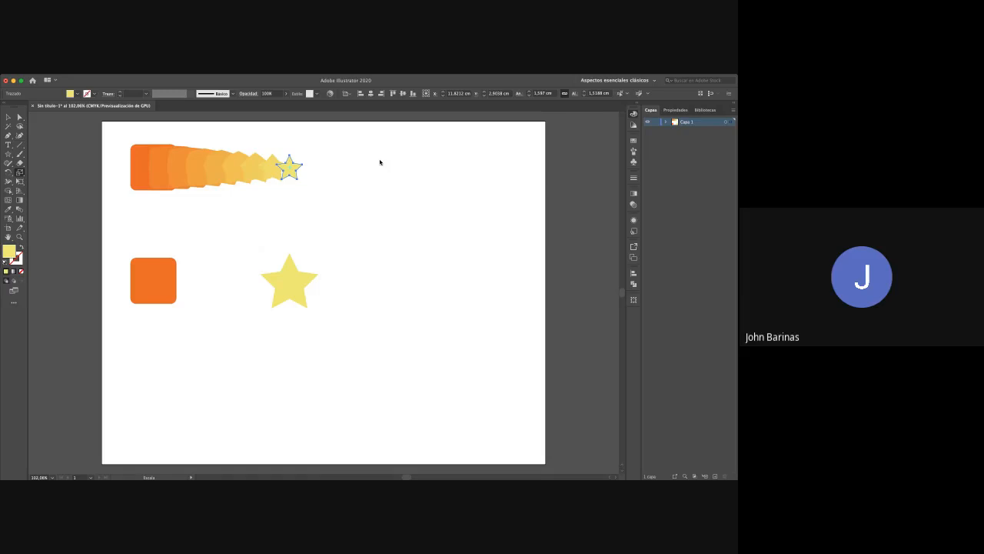
key(shift+s)
drag(288, 155, 295, 182)
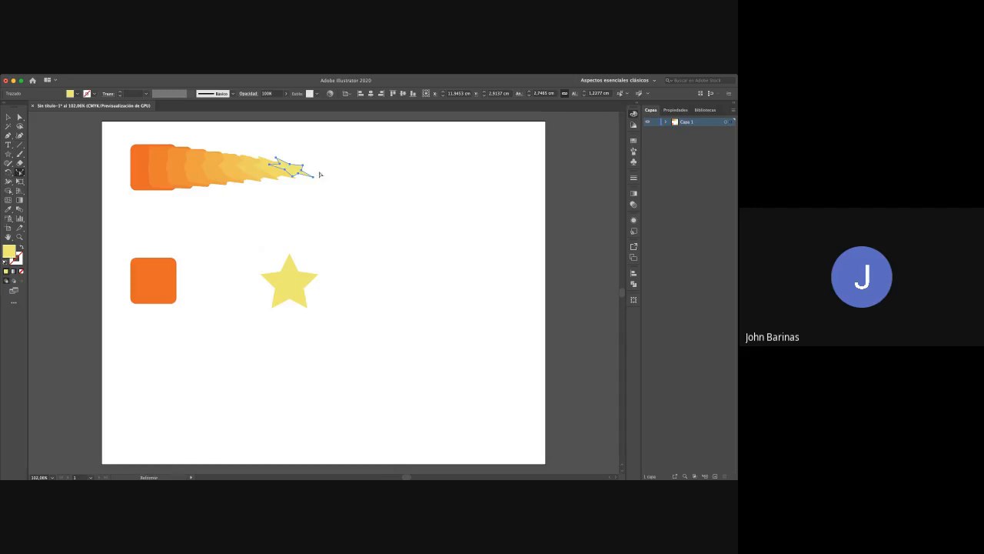
Move the small star down and up with the Reshape tool, placing it slightly lower than the center of the blend's square
click(293, 176)
drag(293, 177, 288, 216)
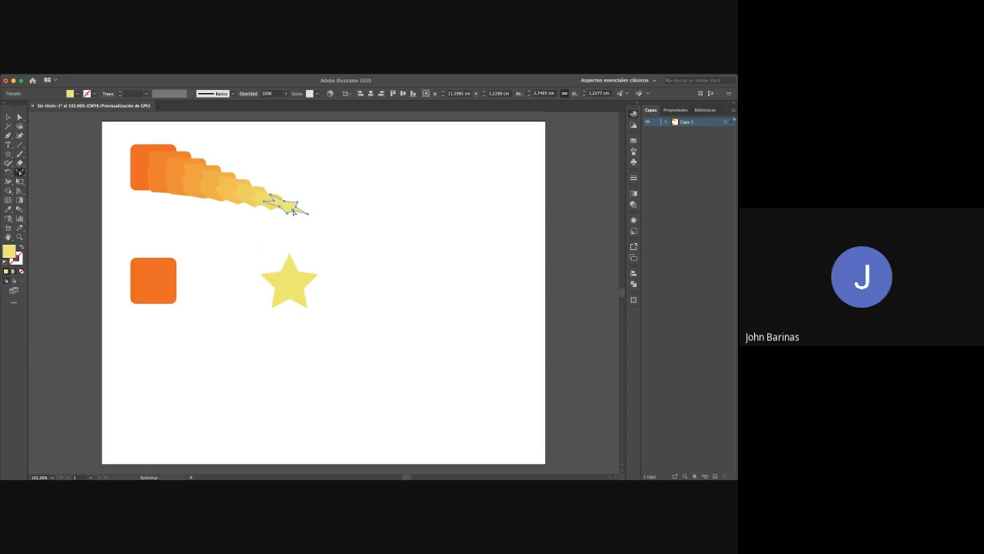
drag(293, 212, 297, 168)
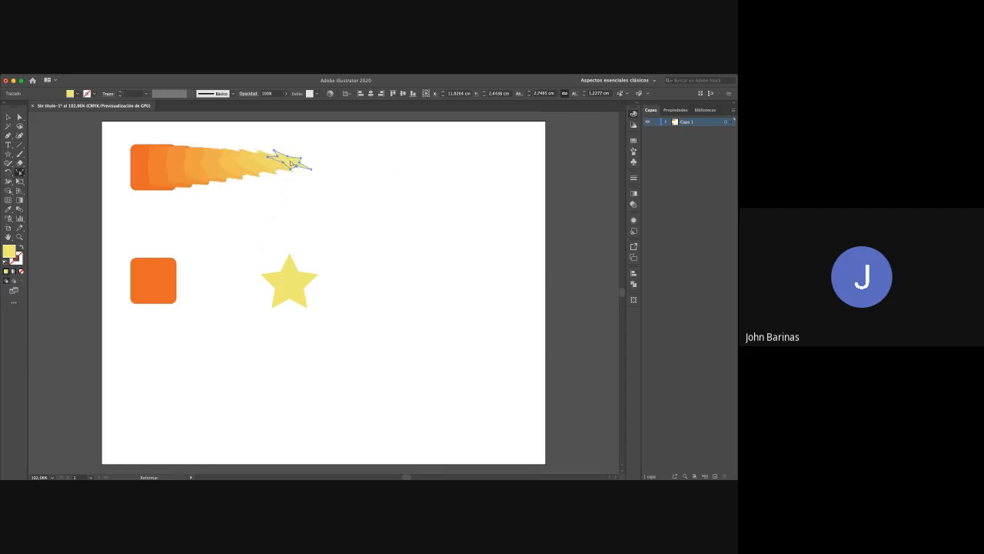
drag(290, 160, 293, 188)
key(r)
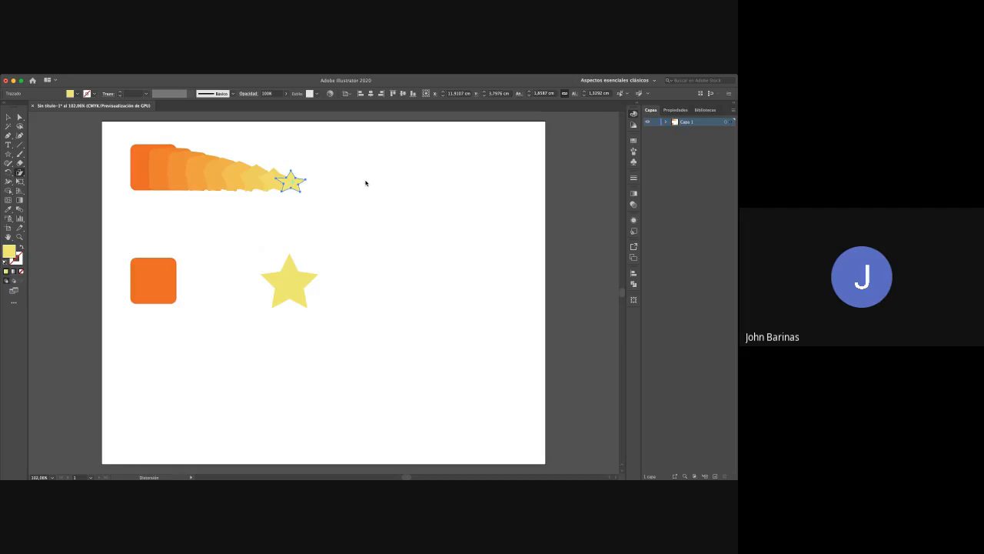
Enlarge the blend's star to about 3.8 cm wide with Free Transform and slant its top edge to either side
key(e)
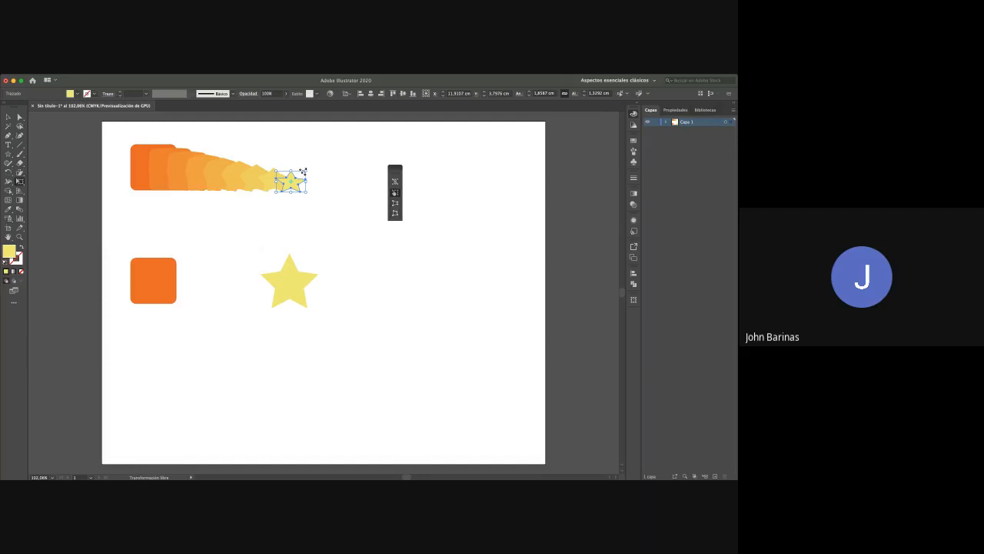
drag(303, 170, 336, 168)
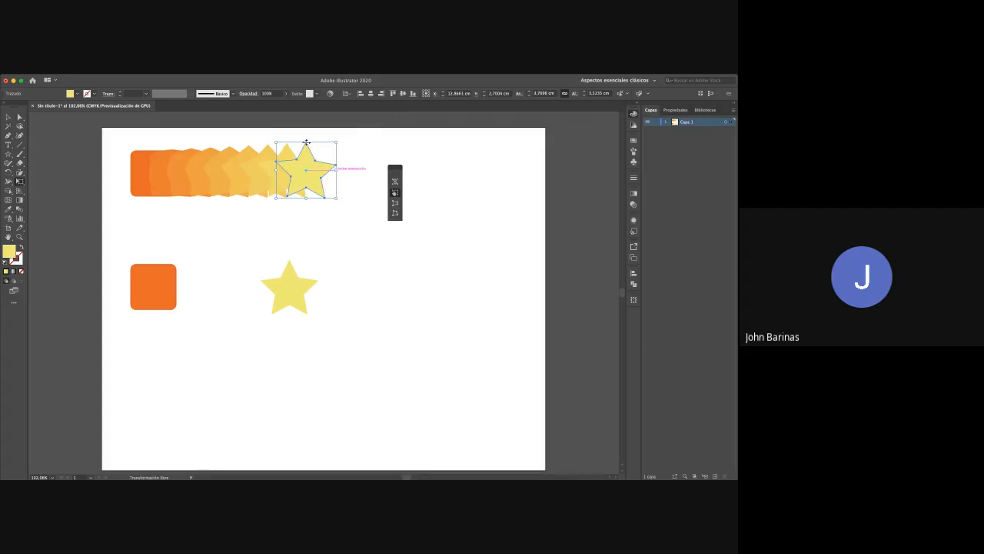
drag(306, 143, 353, 147)
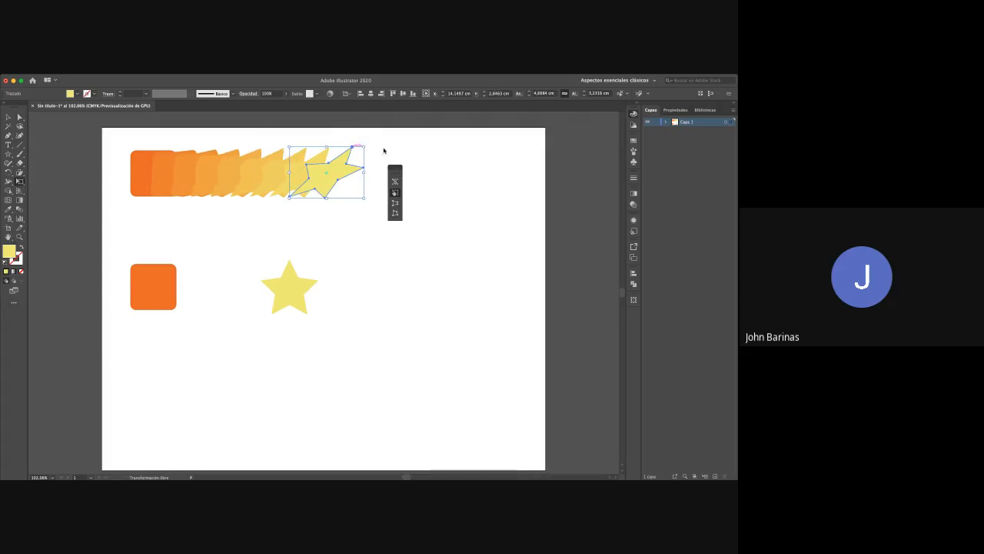
drag(393, 168, 395, 174)
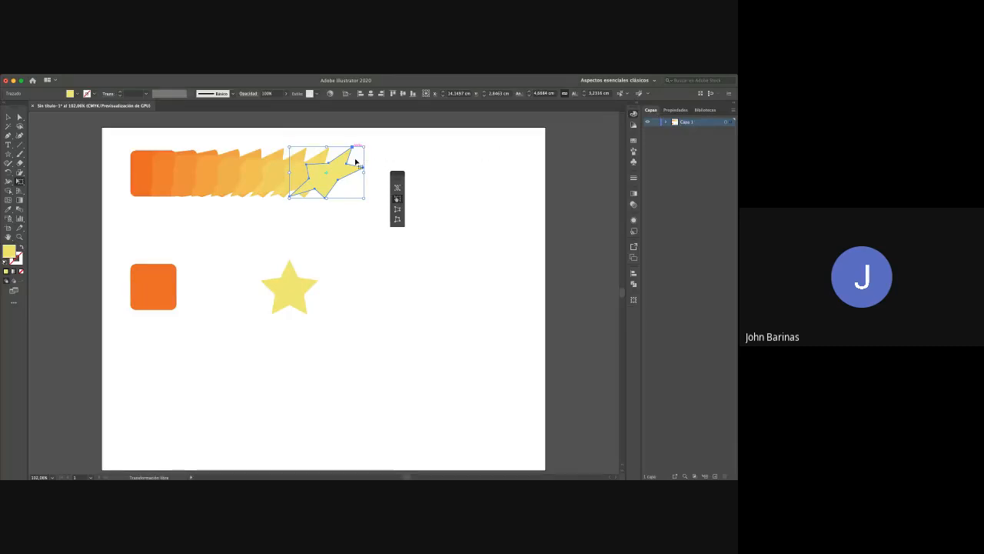
drag(327, 147, 290, 149)
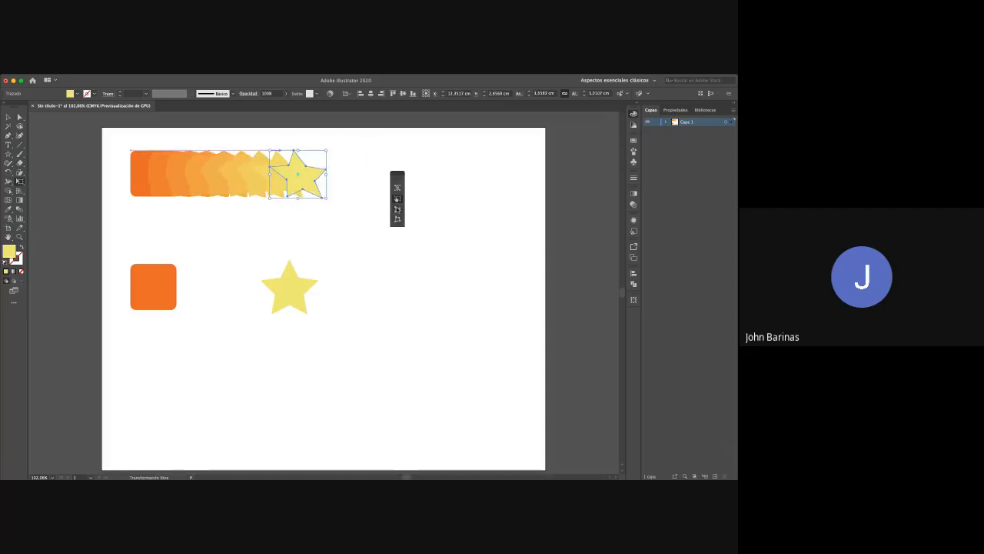
drag(397, 182, 404, 147)
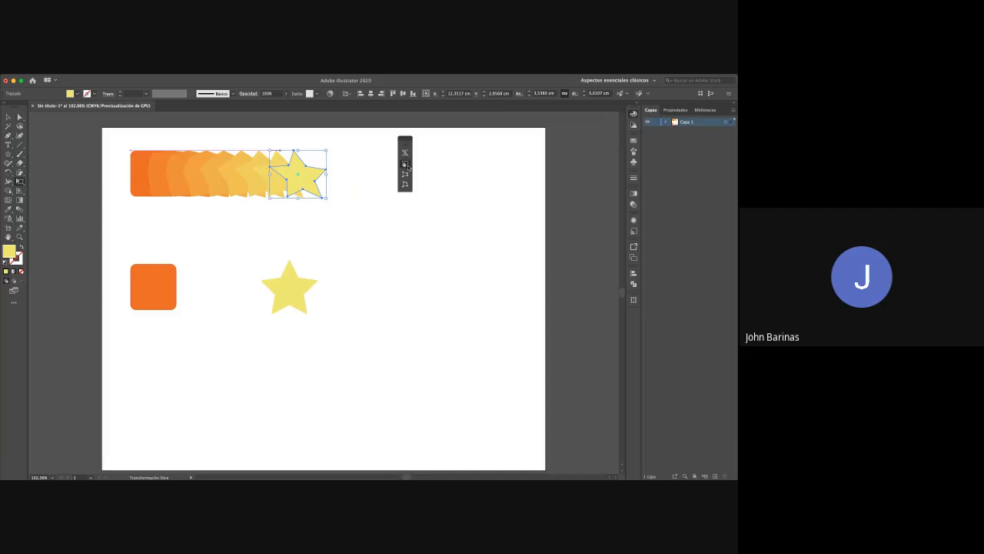
Apply Perspective Distort to the blend's star, stretching its corners vertically in several directions
click(406, 175)
drag(329, 205, 323, 244)
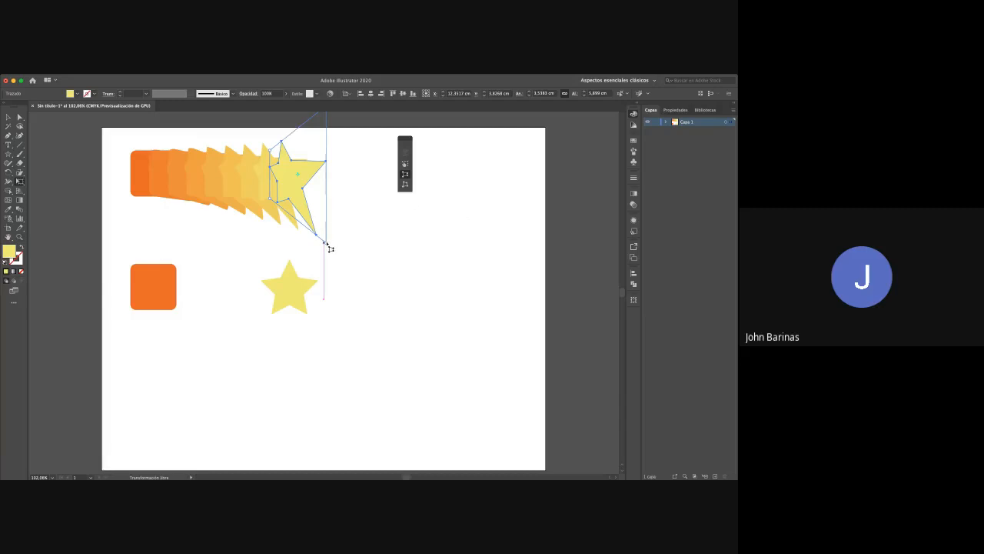
drag(326, 243, 270, 242)
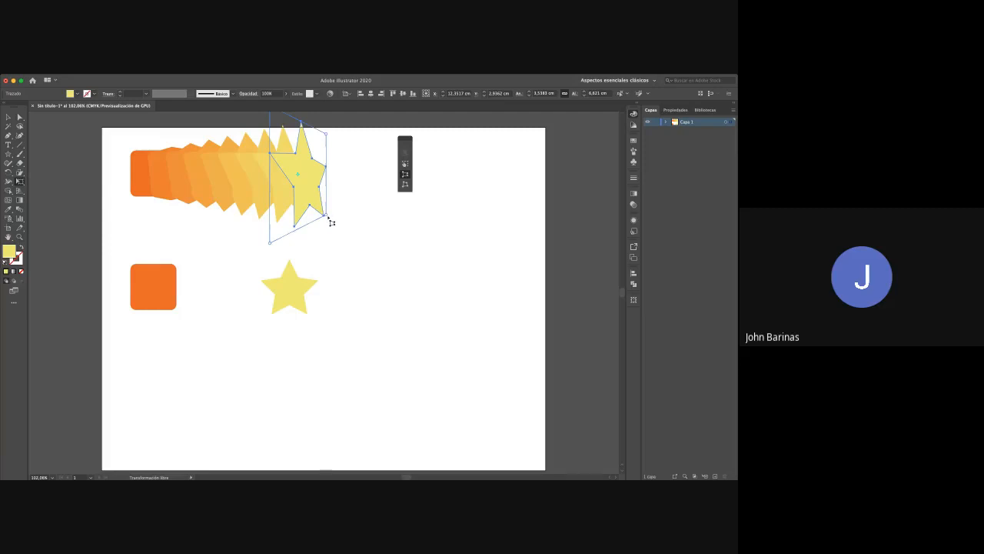
mouse_move(329, 220)
mouse_down()
mouse_move(327, 206)
mouse_move(326, 231)
mouse_move(323, 207)
mouse_up()
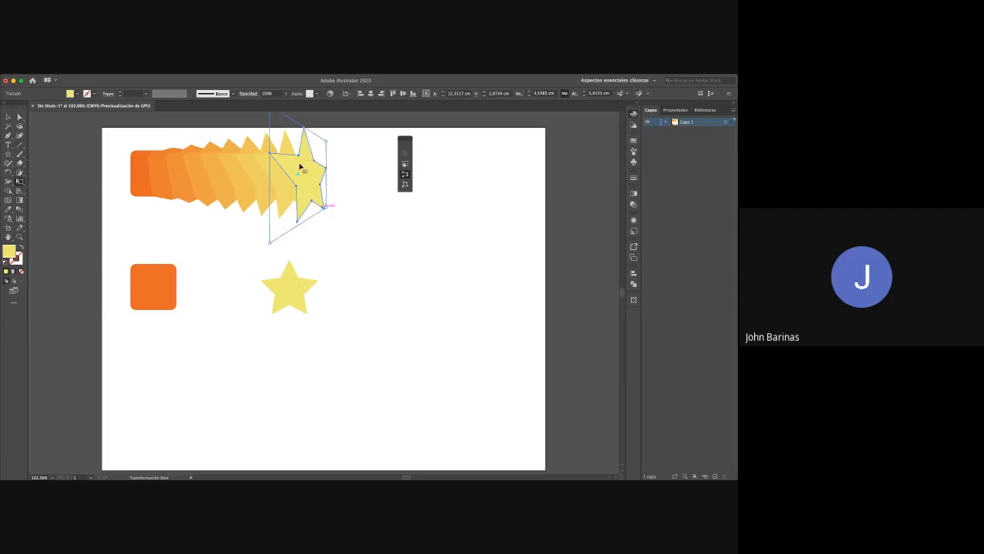
mouse_move(330, 214)
mouse_down()
mouse_move(358, 220)
mouse_move(285, 219)
mouse_move(331, 216)
mouse_up()
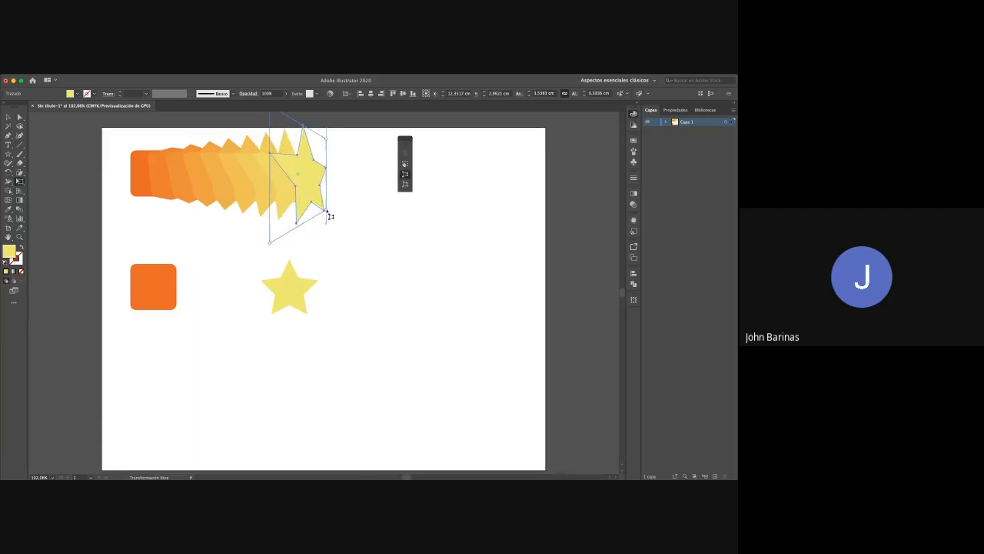
drag(329, 214, 330, 247)
Undo the star's perspective distortions and the last slant made with Free Transform
key(super+z)
key(super+z)
key(super+z)
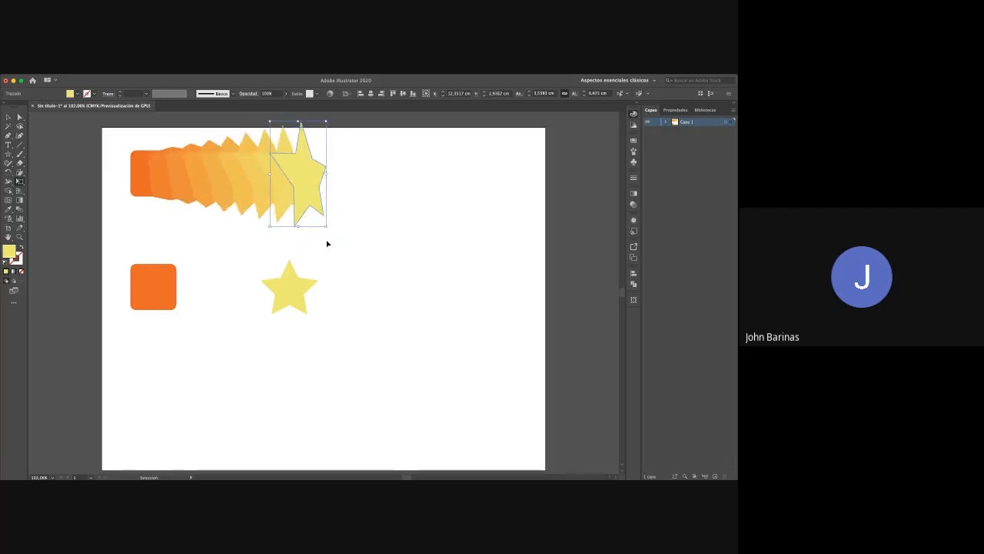
key(super+z)
key(super+z)
key(super+z)
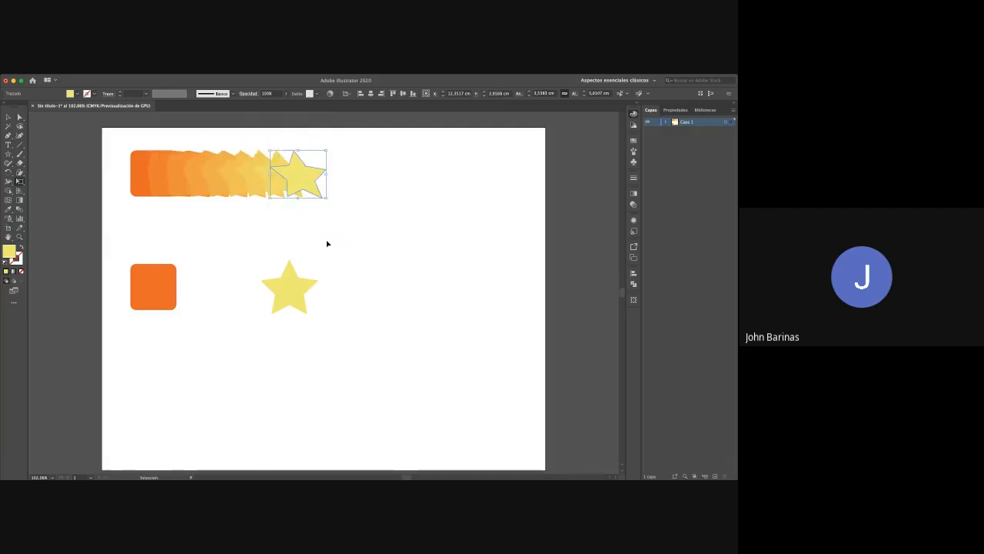
key(super+z)
Widen the base of the blend's star with Perspective Distort and pull its lower-right corner outward with Free Distort
key(e)
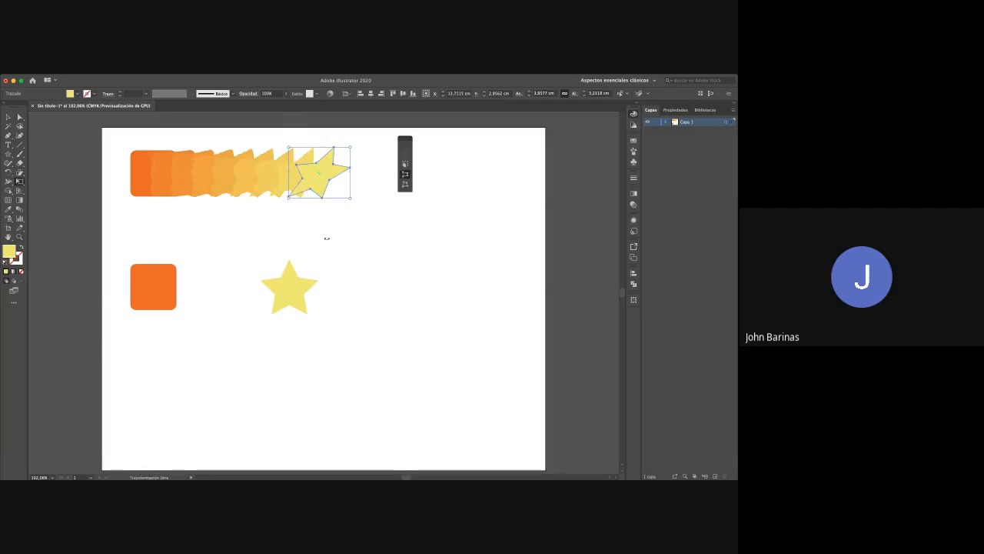
drag(350, 199, 326, 196)
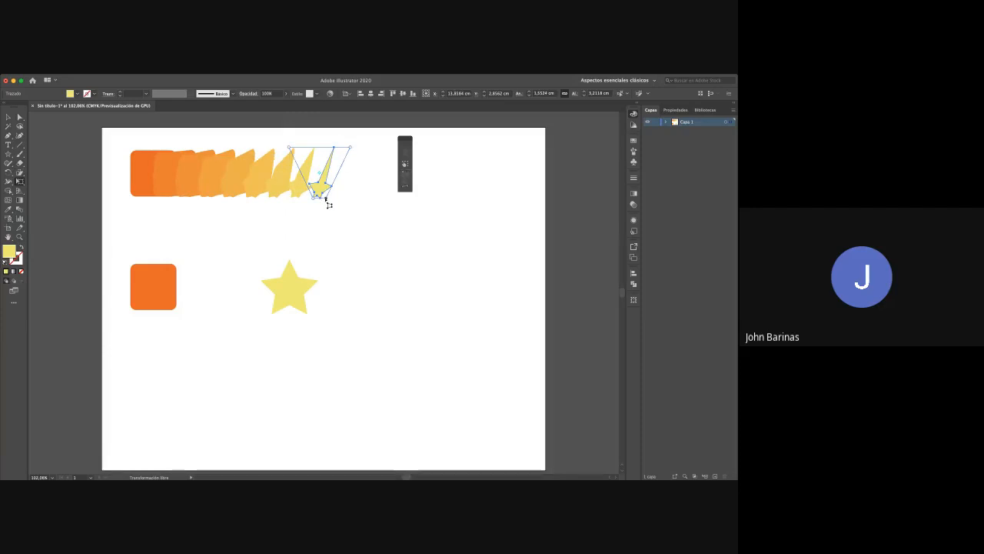
drag(326, 197, 395, 193)
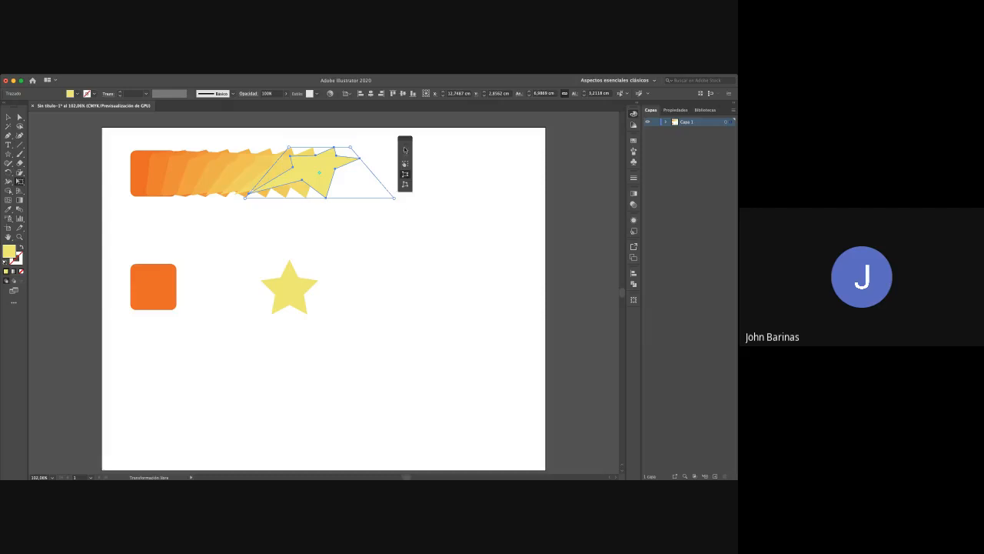
click(407, 186)
drag(395, 198, 464, 236)
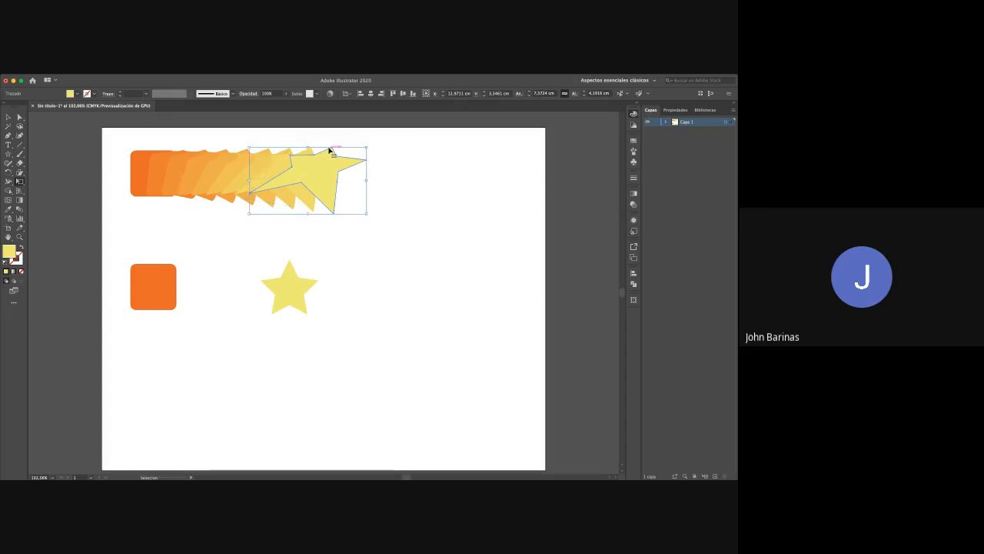
Undo the last star distortions and pull its lower-right corner inward and then far outward with Free Distort
key(super+z)
key(super+z)
key(e)
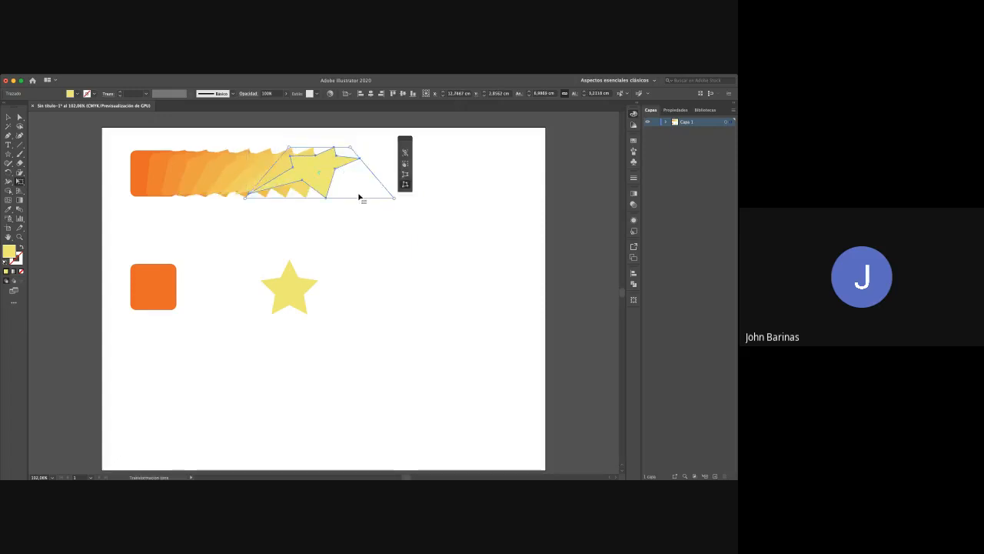
drag(397, 203, 347, 194)
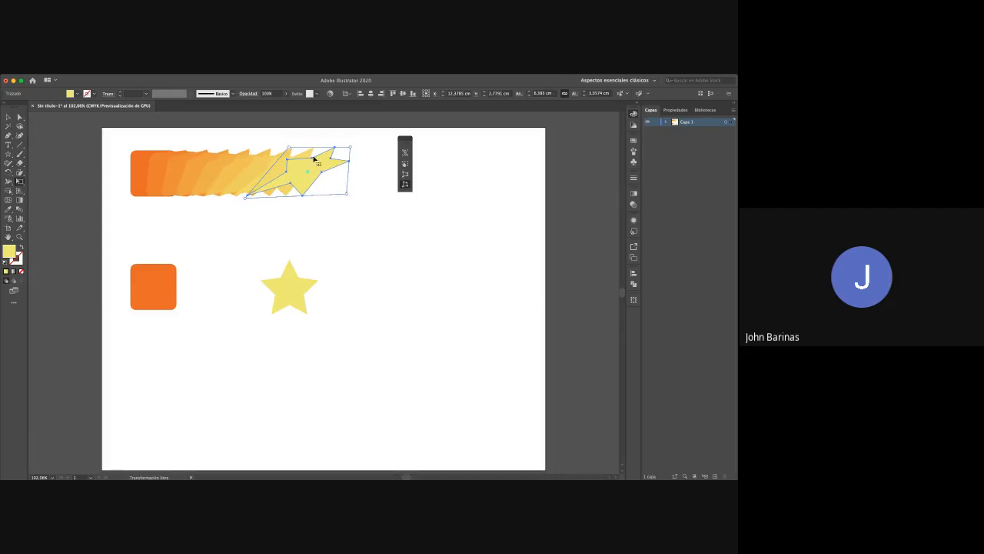
drag(351, 199, 452, 220)
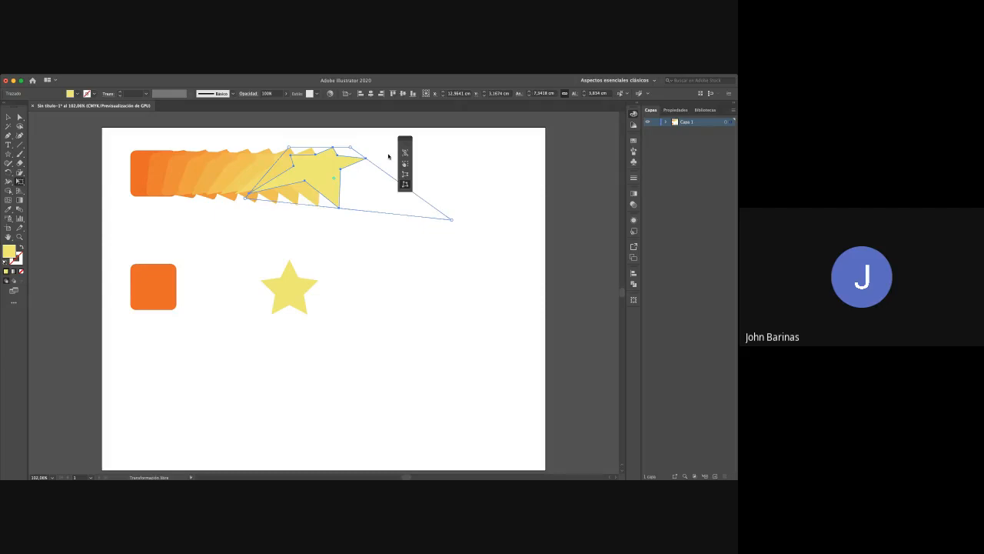
Reactivate Free Transform on the blend's star and move its floating options clear of the bounding box
key(e)
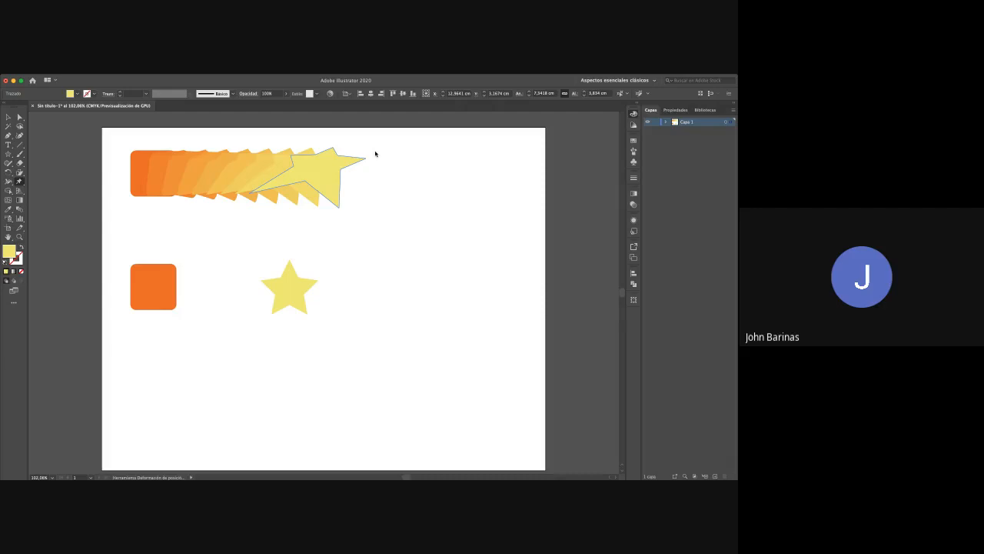
key(e)
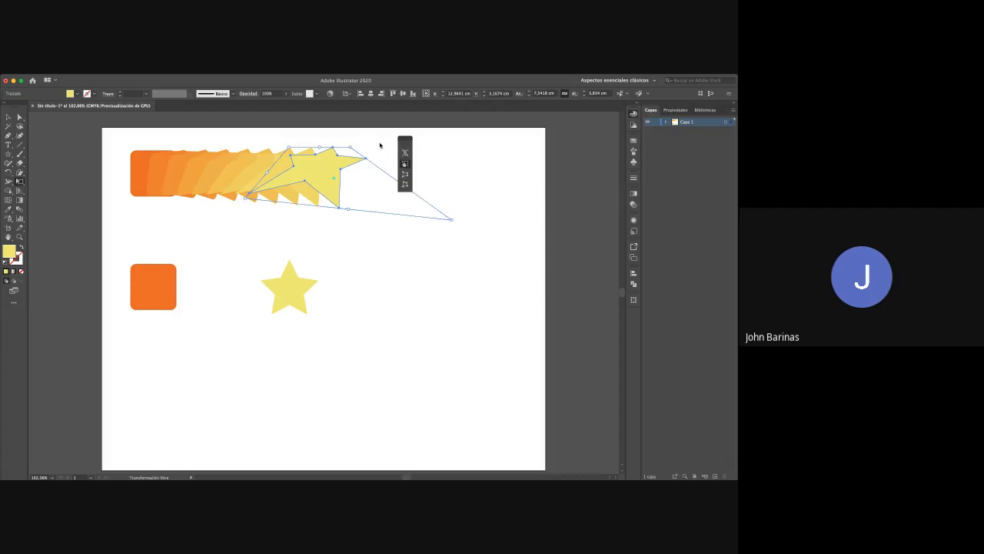
drag(405, 141, 491, 146)
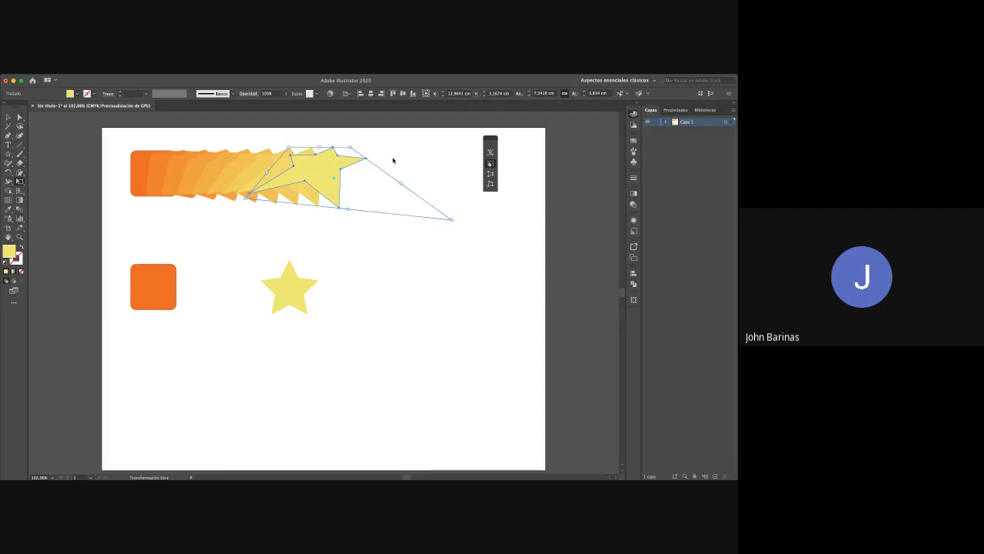
Draw a tilted yellow star about 2.8 cm wide just right of the blend
key(shift+e)
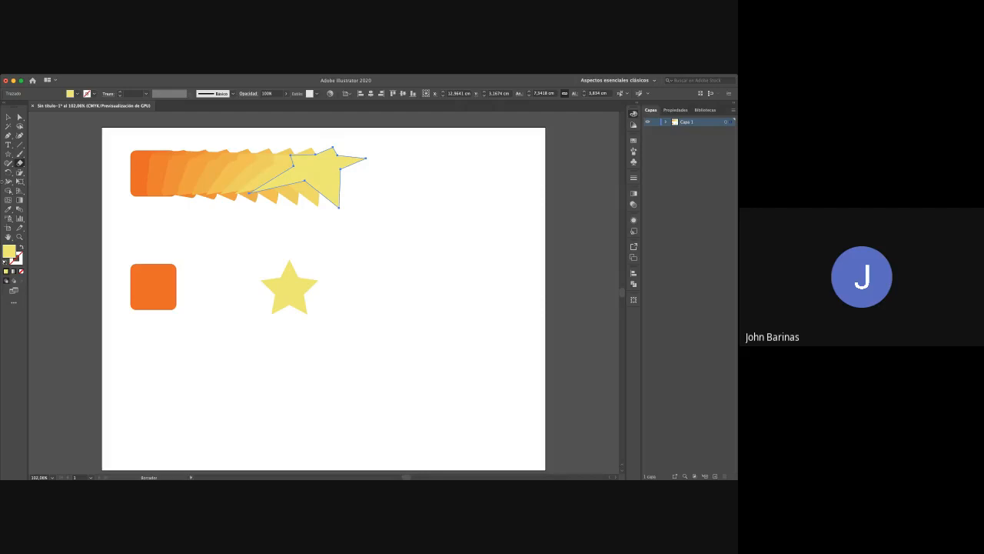
click(8, 156)
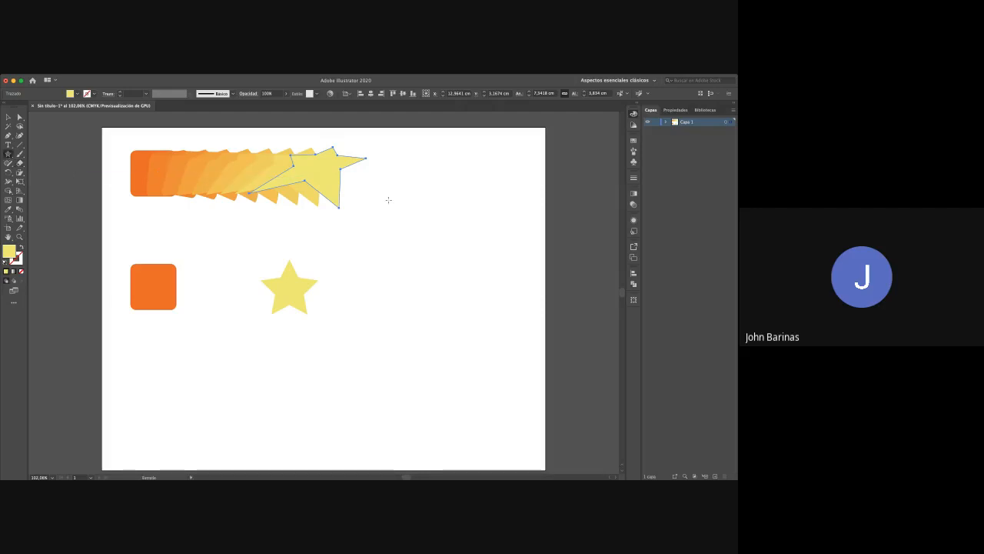
drag(384, 182, 401, 199)
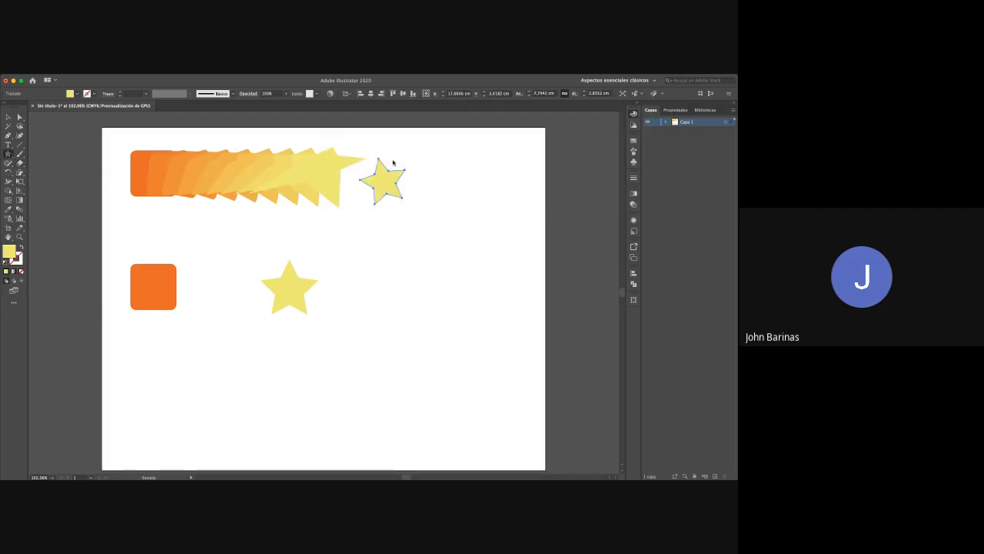
Erase the new star's upper-right and top arms with the Eraser, removing the loose fragment and smoothing the upper edge
key(shift+e)
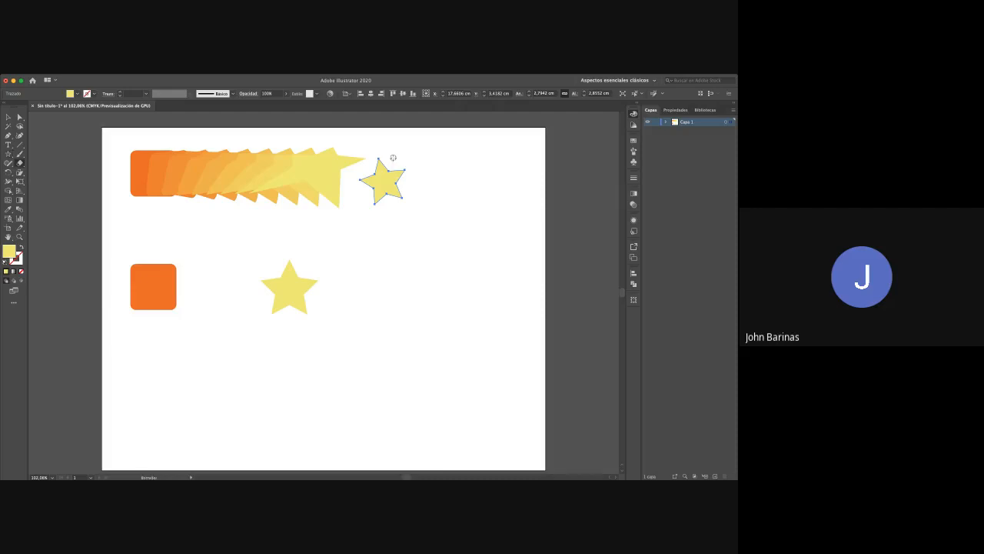
mouse_move(392, 172)
mouse_down()
mouse_move(413, 189)
mouse_move(387, 166)
mouse_move(408, 183)
mouse_move(398, 169)
mouse_move(406, 171)
mouse_move(408, 186)
mouse_move(543, 211)
mouse_up()
key(z)
key(space)
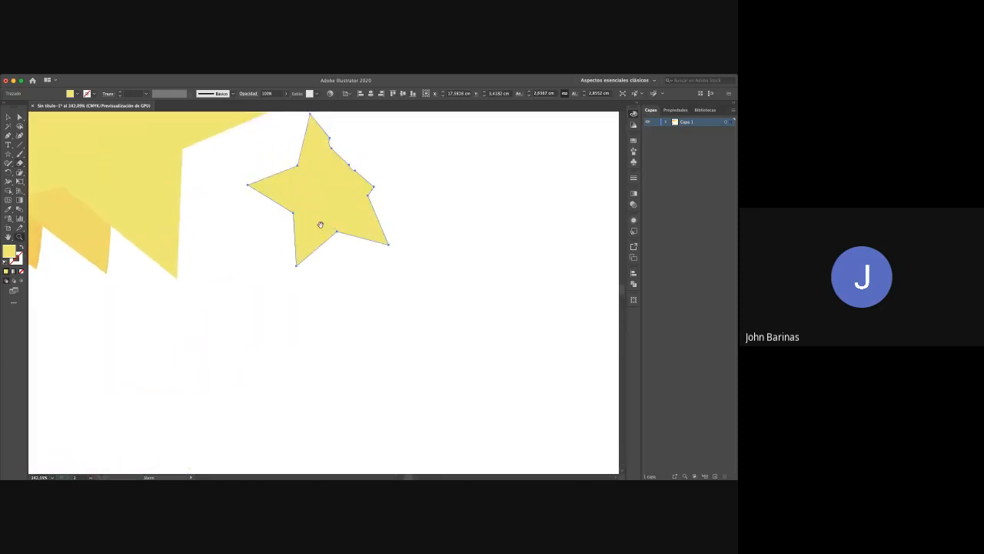
drag(320, 225, 274, 320)
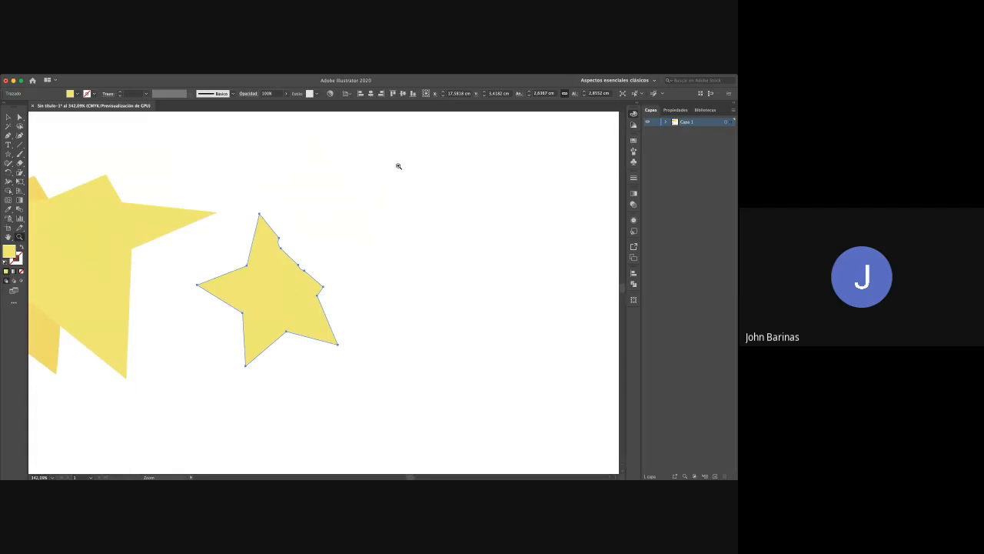
key(shift+e)
mouse_move(257, 228)
mouse_down()
mouse_move(259, 211)
mouse_move(248, 251)
mouse_move(326, 261)
mouse_up()
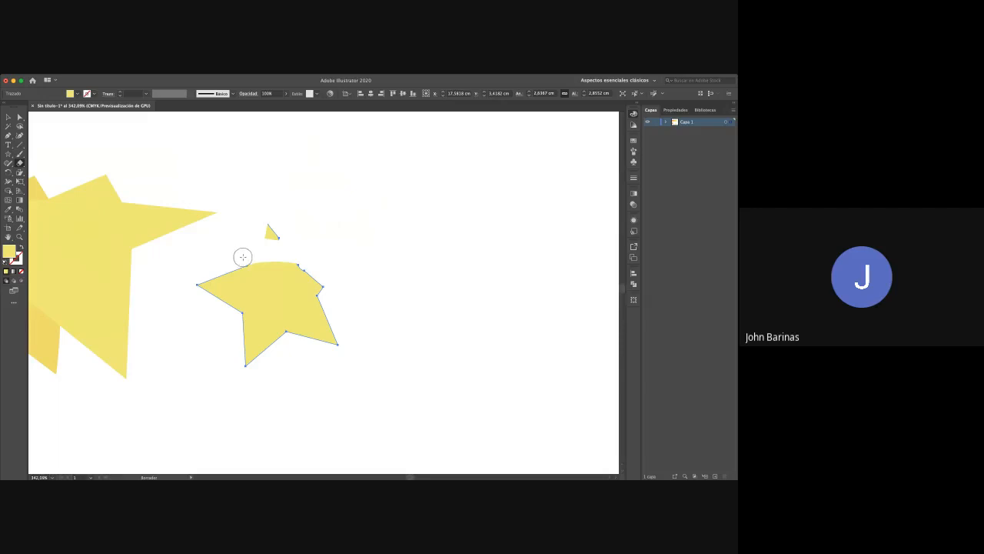
mouse_move(242, 256)
mouse_down()
mouse_move(307, 269)
mouse_move(350, 312)
mouse_move(305, 275)
mouse_up()
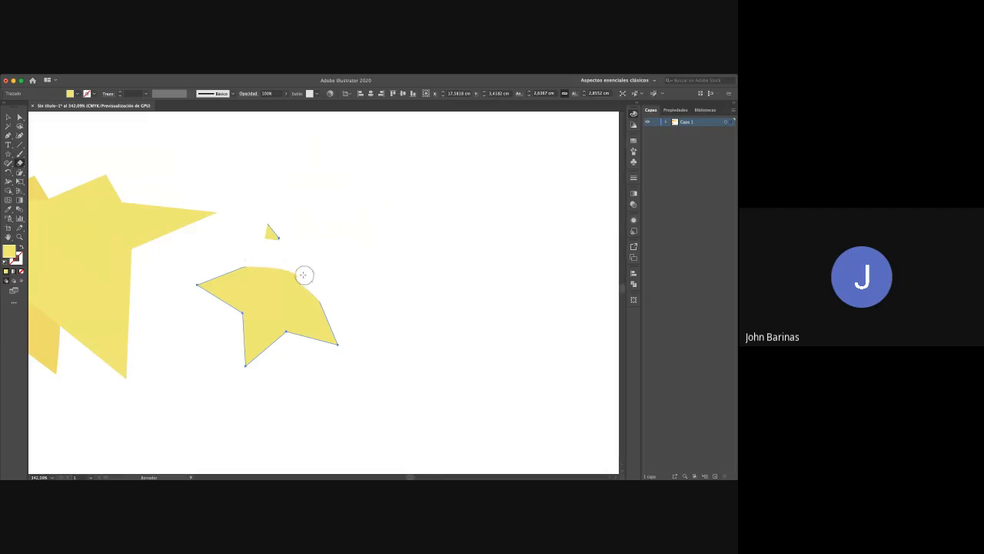
mouse_move(254, 245)
mouse_down()
mouse_move(273, 222)
mouse_move(285, 242)
mouse_move(250, 238)
mouse_move(311, 255)
mouse_move(270, 253)
mouse_up()
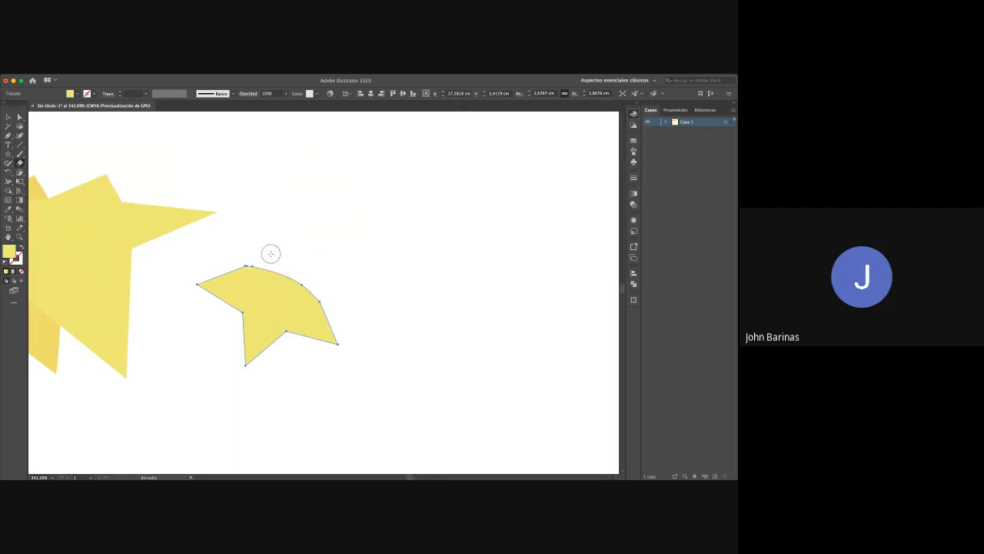
mouse_move(192, 262)
mouse_down()
mouse_move(382, 280)
mouse_move(323, 288)
mouse_move(380, 310)
mouse_up()
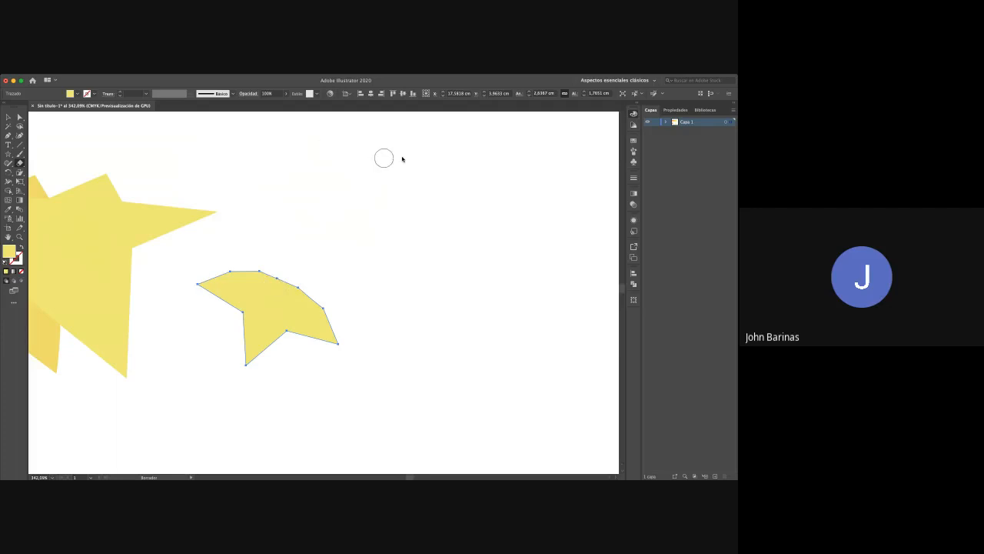
Split the erased star with Scissors at its upper-right edge anchor and lower inner notch, and move the cut piece away to the right
key(c)
click(296, 286)
click(298, 286)
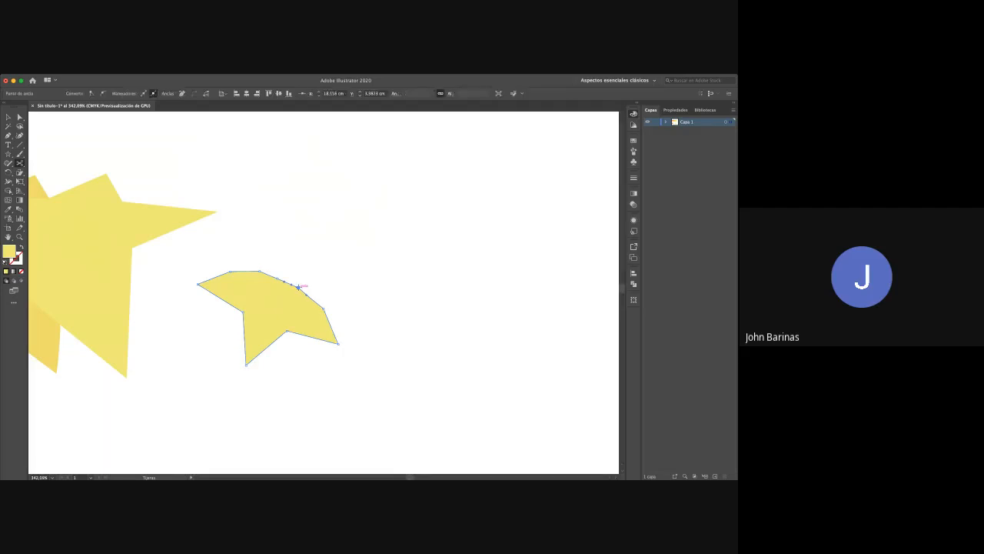
click(286, 331)
click(7, 117)
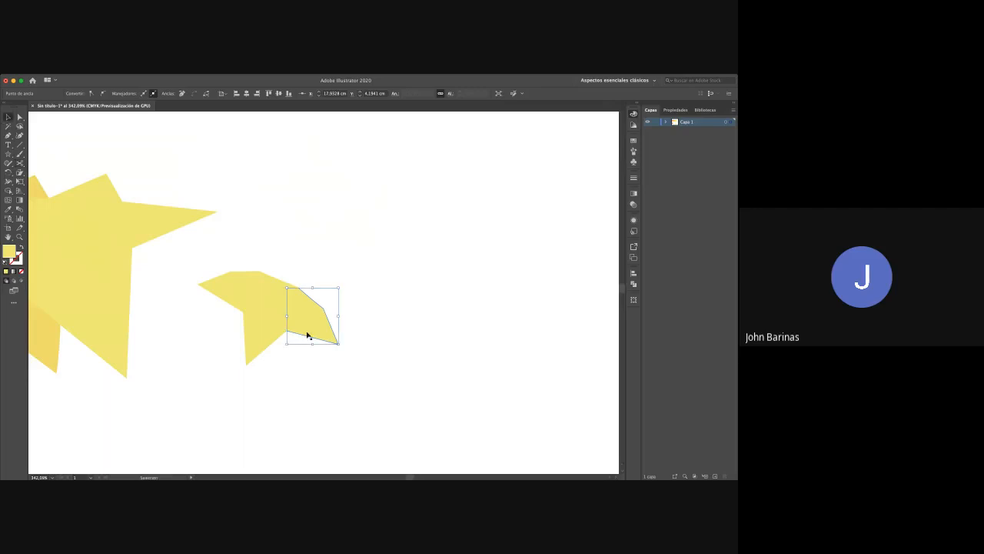
drag(308, 333, 377, 344)
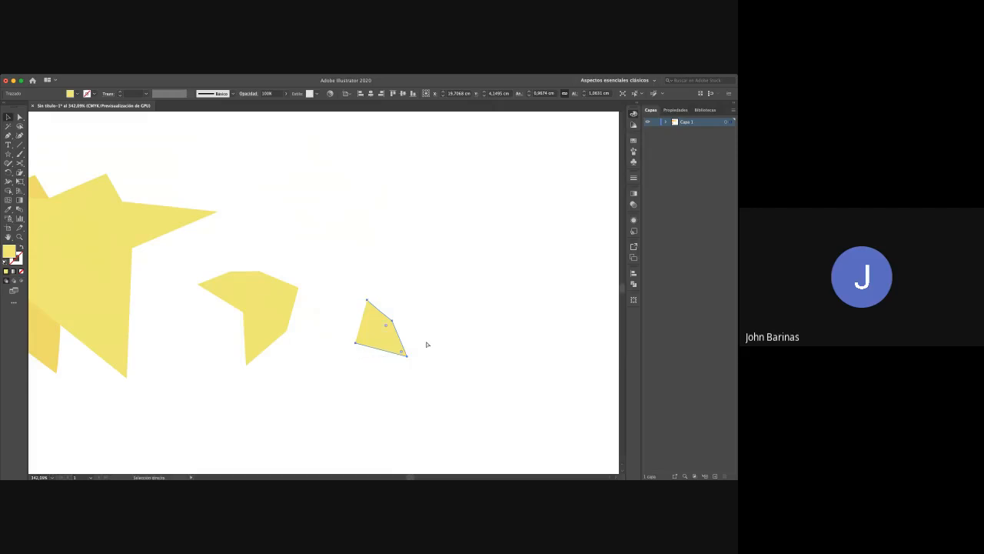
Close the open sides of both cut pieces with the Pen tool in Outline view and return to Preview
key(super+y)
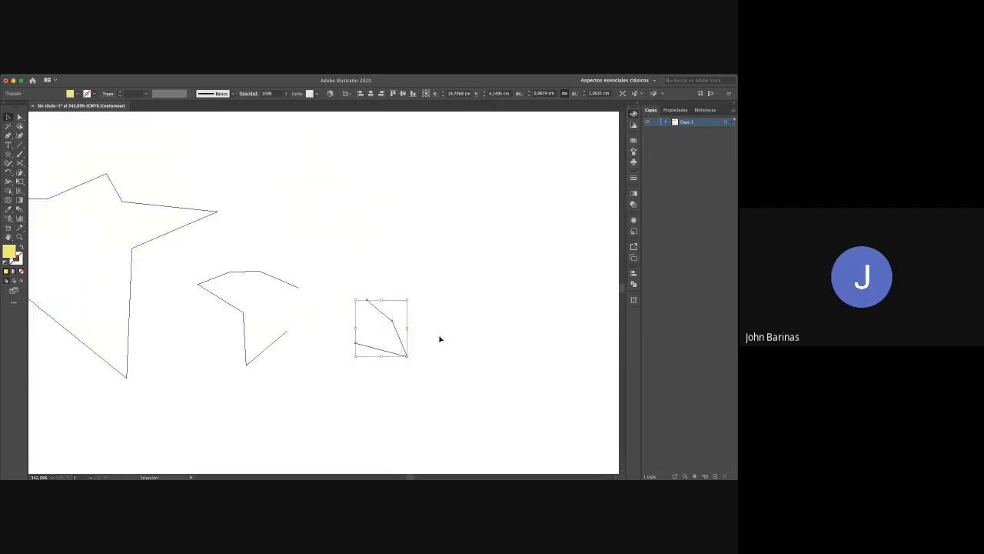
click(439, 338)
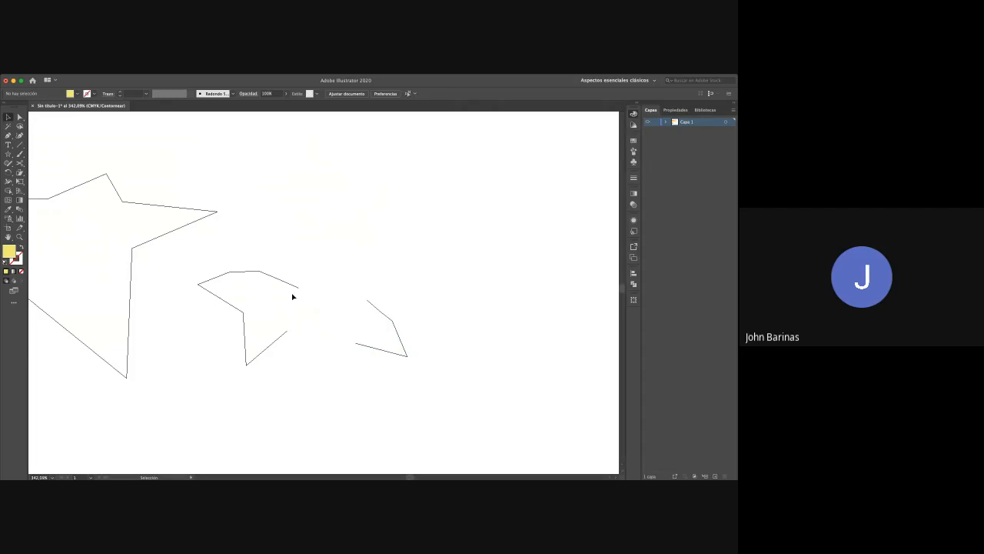
key(p)
click(298, 286)
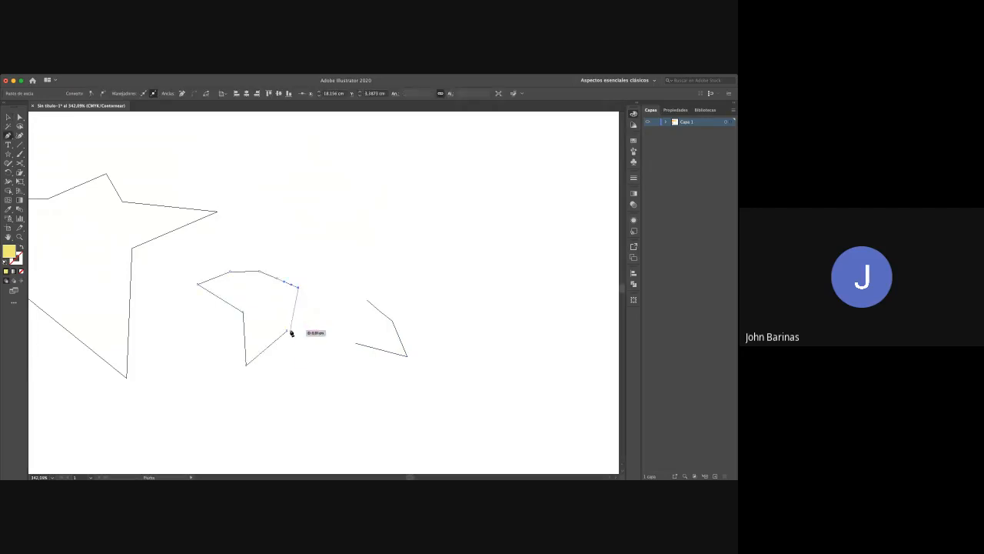
click(286, 330)
click(368, 301)
click(356, 344)
key(v)
click(340, 350)
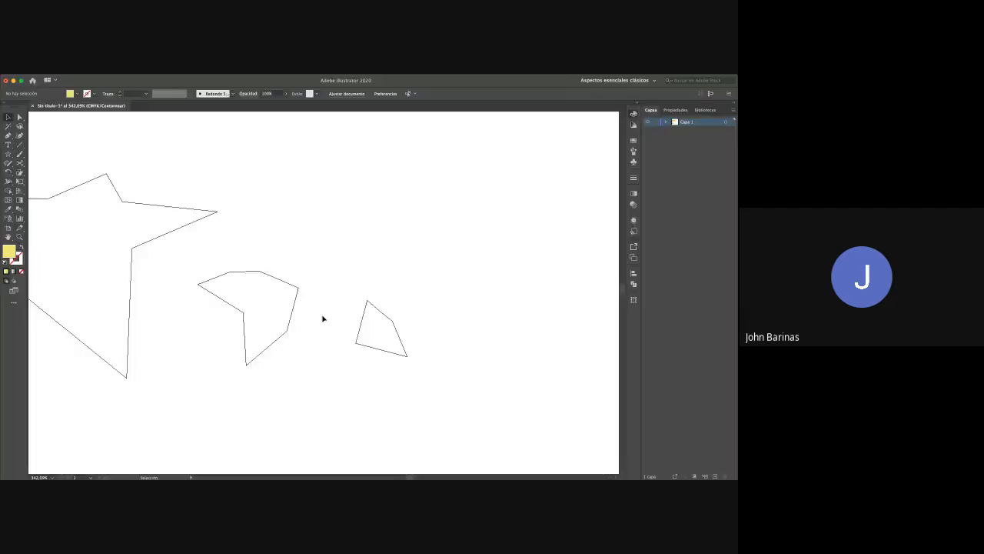
key(super+y)
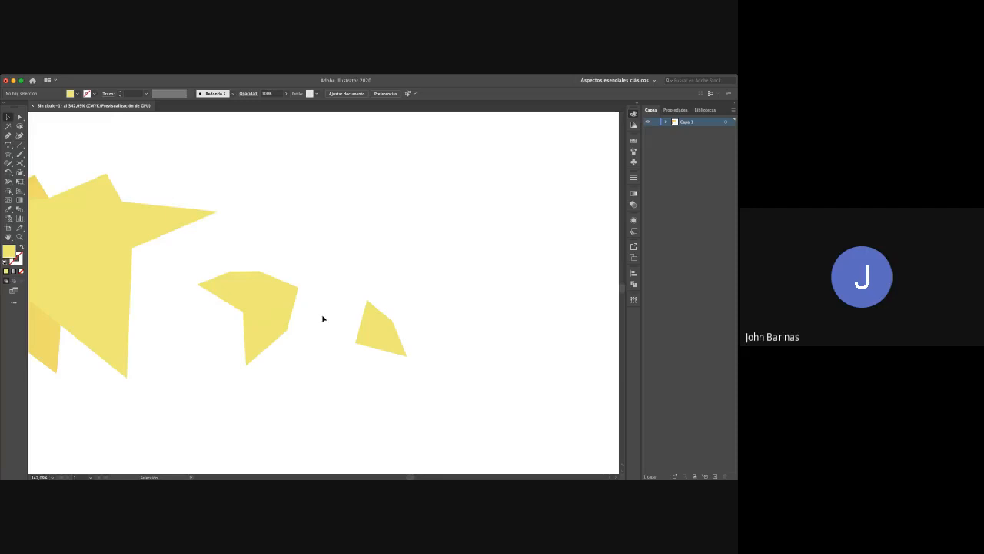
Erase a round hole in the middle of the small cut piece
key(z)
drag(334, 318, 305, 322)
key(space)
drag(364, 260, 368, 197)
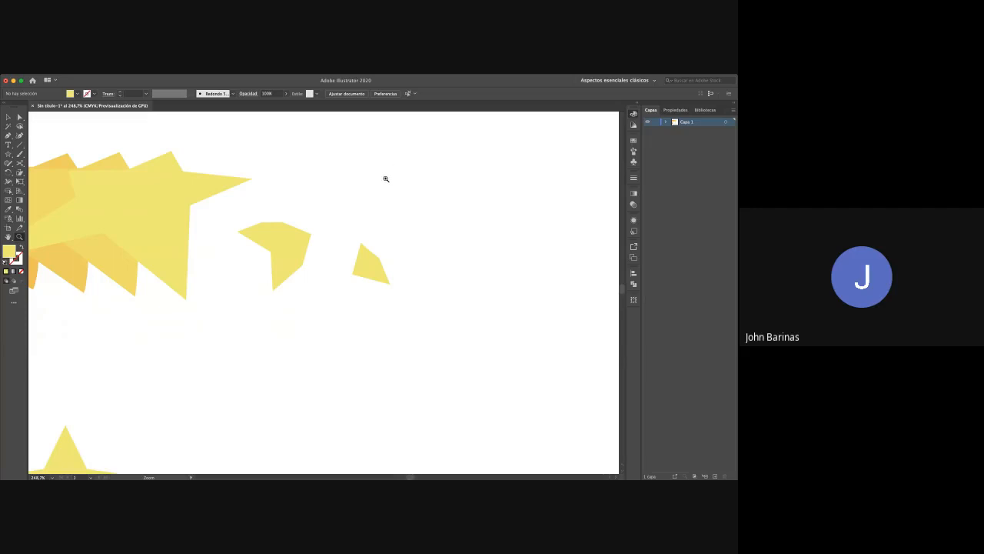
key(v)
click(376, 270)
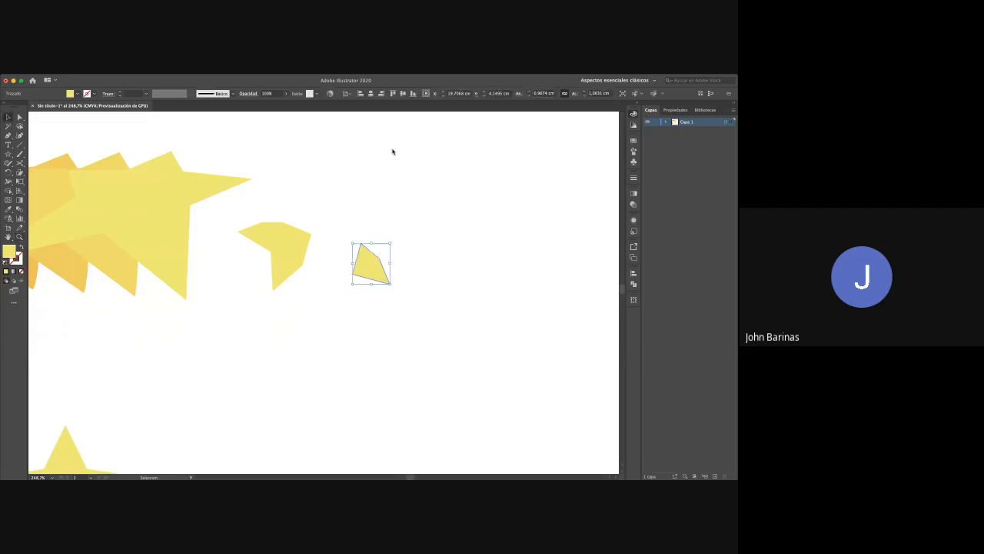
key(shift+e)
click(368, 266)
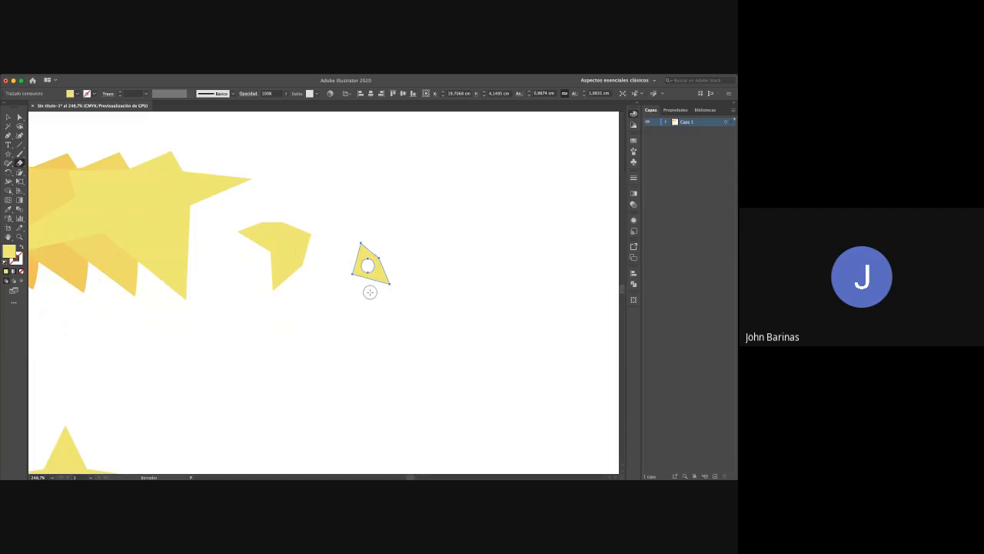
Move the small piece with the hole up and closer to the larger piece
key(v)
key(c)
key(v)
click(390, 213)
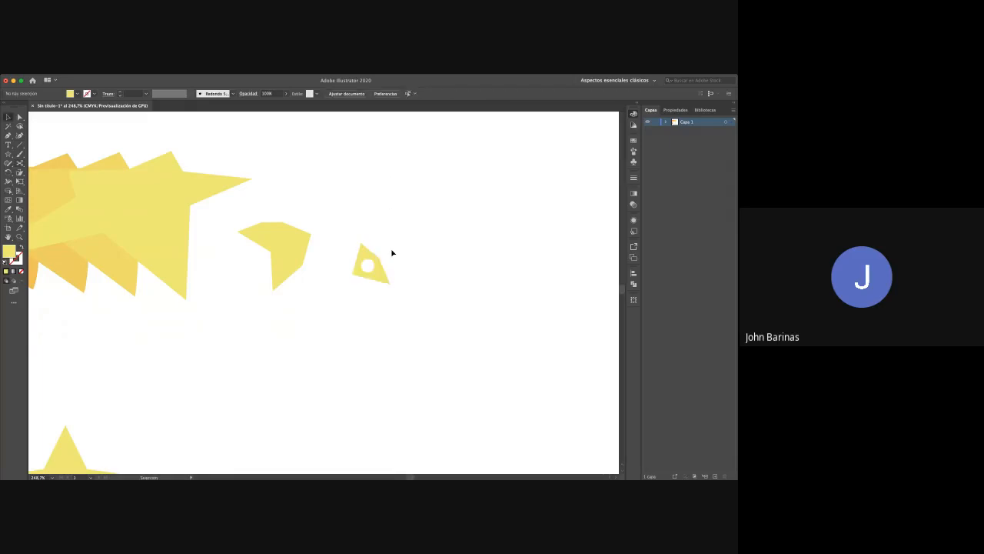
drag(380, 281, 361, 261)
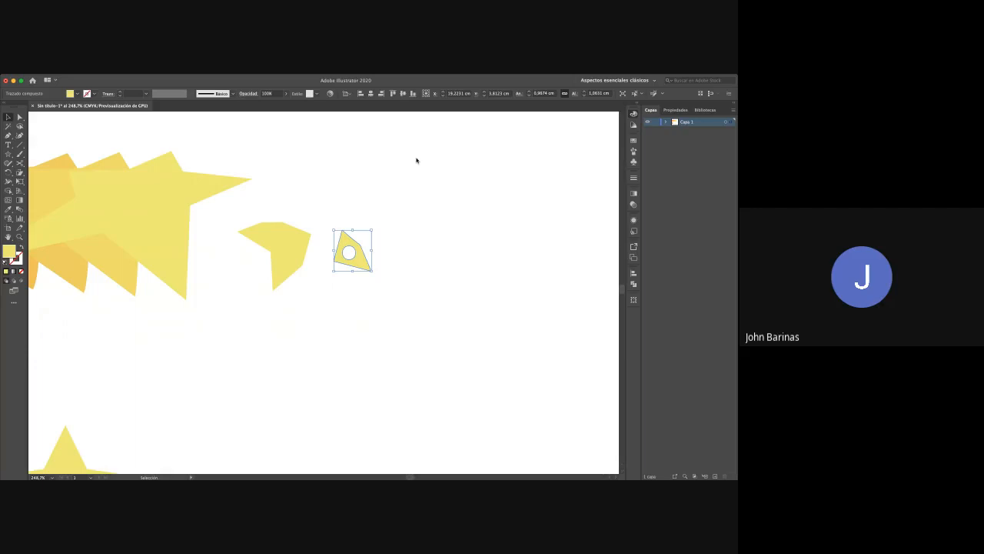
Slice the piece with the hole vertically and then horizontally through its centre with the Knife
key(c)
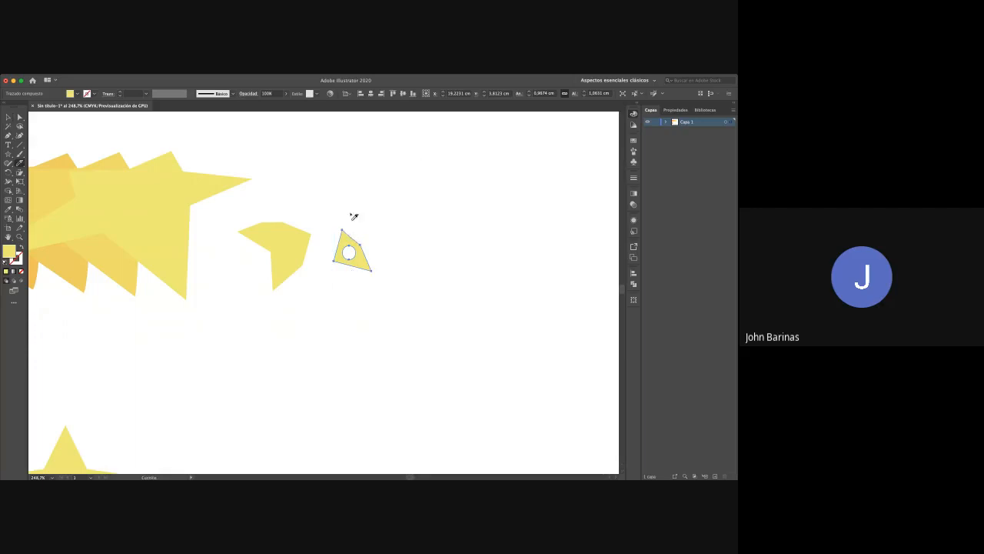
drag(350, 214, 357, 341)
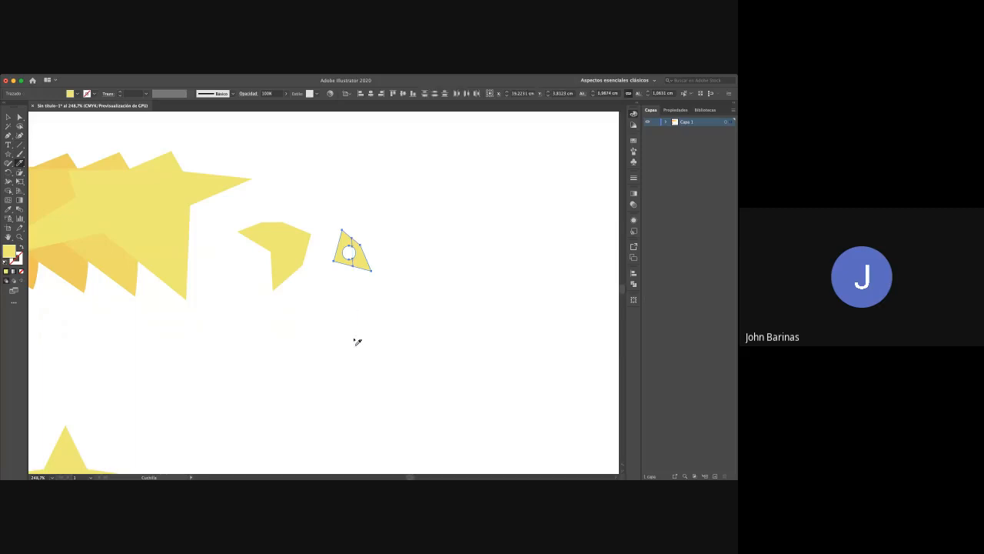
drag(331, 247, 503, 292)
Make several freehand Knife cuts across the sliced piece, running diagonally and sideways through the round hole
key(z)
drag(387, 275, 423, 318)
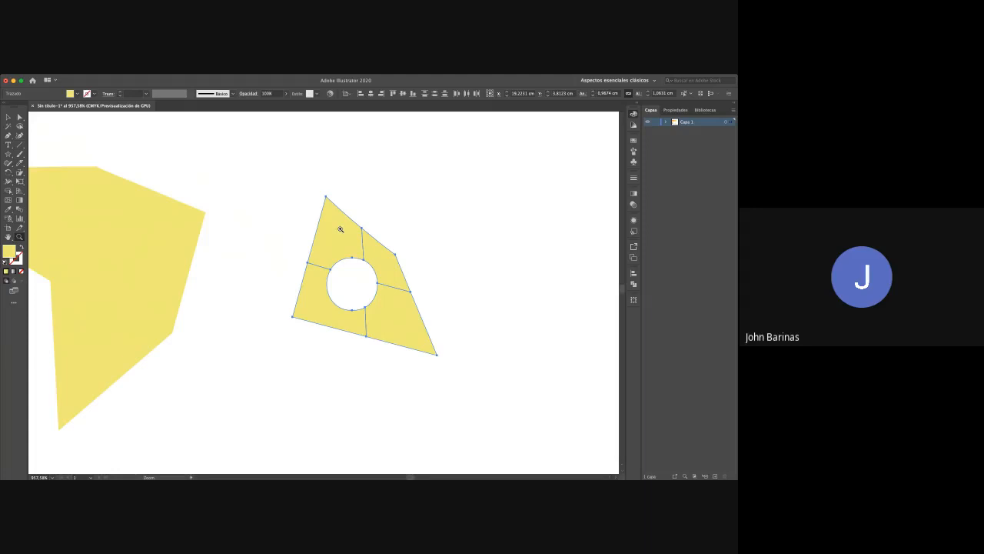
key(i)
drag(339, 228, 429, 404)
drag(318, 244, 416, 336)
drag(340, 300, 315, 306)
mouse_move(370, 273)
mouse_down()
mouse_move(395, 274)
mouse_move(305, 287)
mouse_move(326, 298)
mouse_move(277, 293)
mouse_up()
key(super+z)
key(s)
Pull the cut pieces around the round hole apart from each other with the Direct Selection tool
click(19, 117)
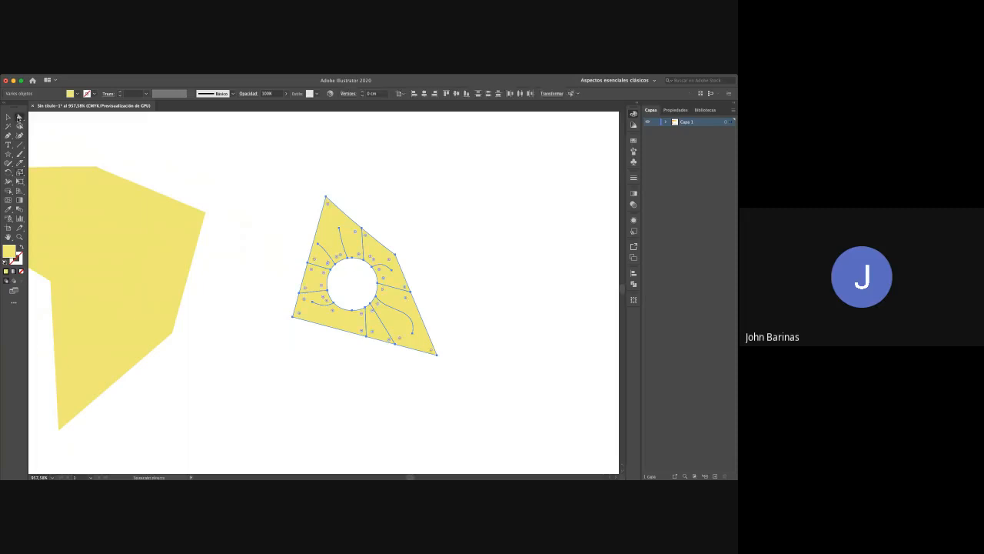
click(208, 202)
click(336, 265)
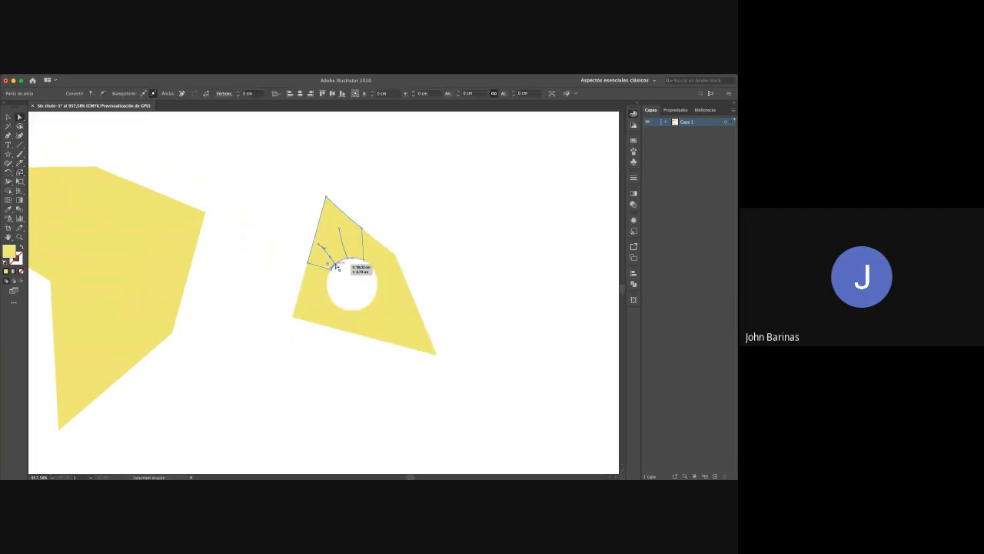
drag(332, 218, 304, 183)
click(380, 274)
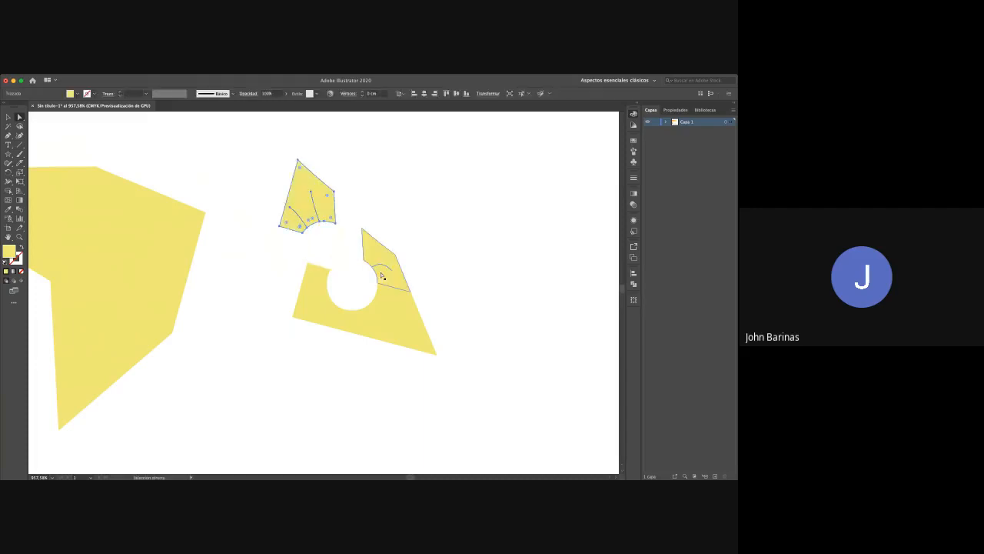
drag(386, 276, 386, 248)
drag(402, 307, 448, 323)
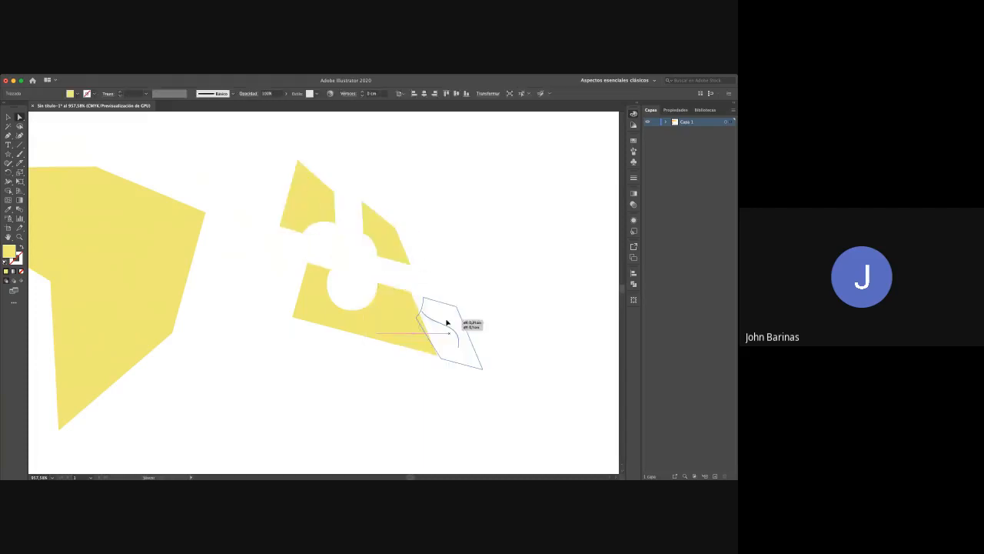
drag(357, 325, 385, 359)
drag(320, 289, 276, 291)
Move anchor points of the two cut lines in the topmost piece downward to spread its lower edge into pointed strands
click(313, 200)
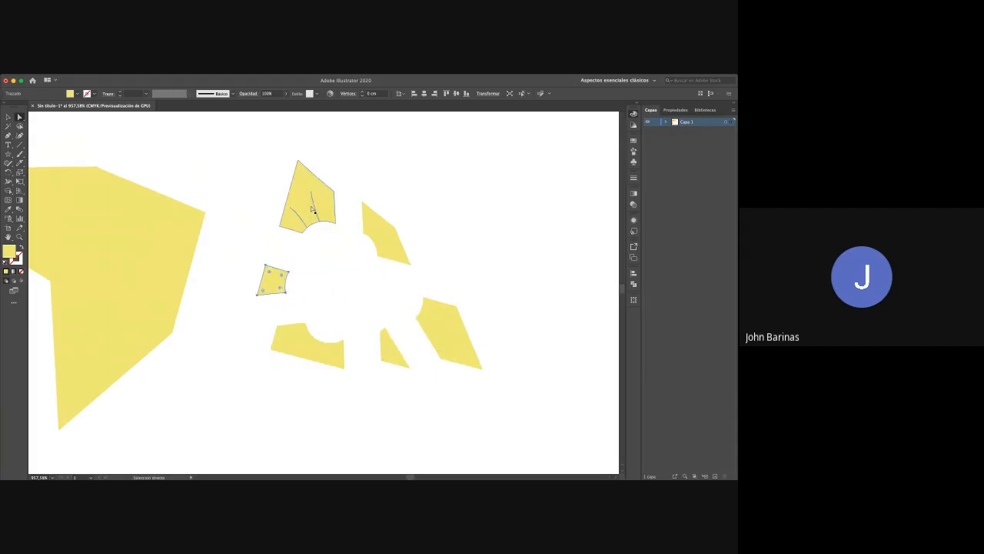
click(325, 238)
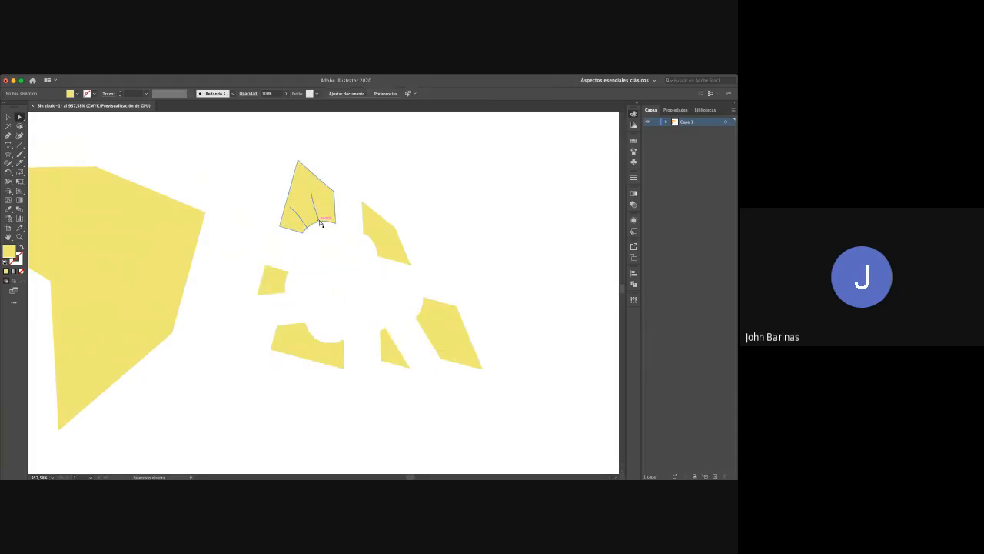
click(321, 223)
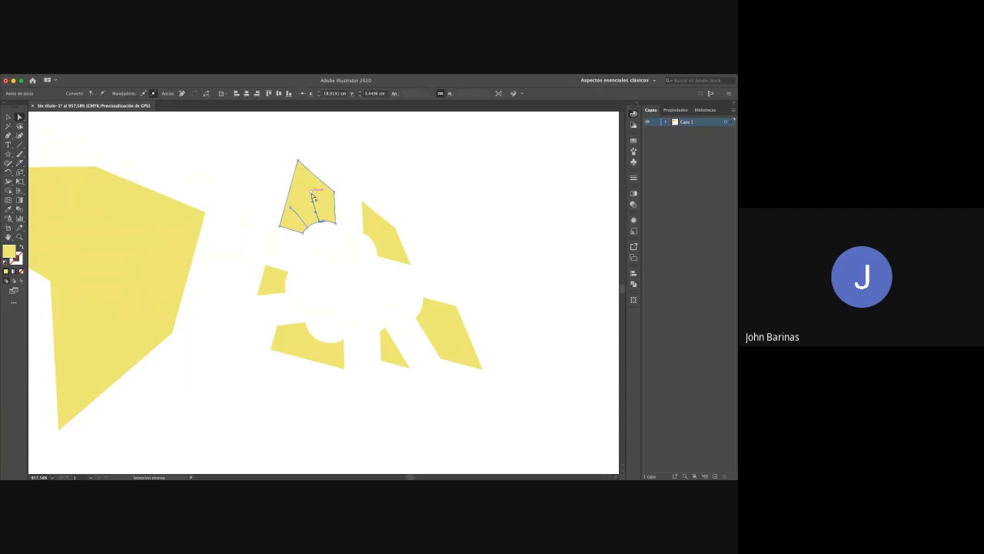
drag(312, 195, 308, 235)
click(333, 242)
click(321, 260)
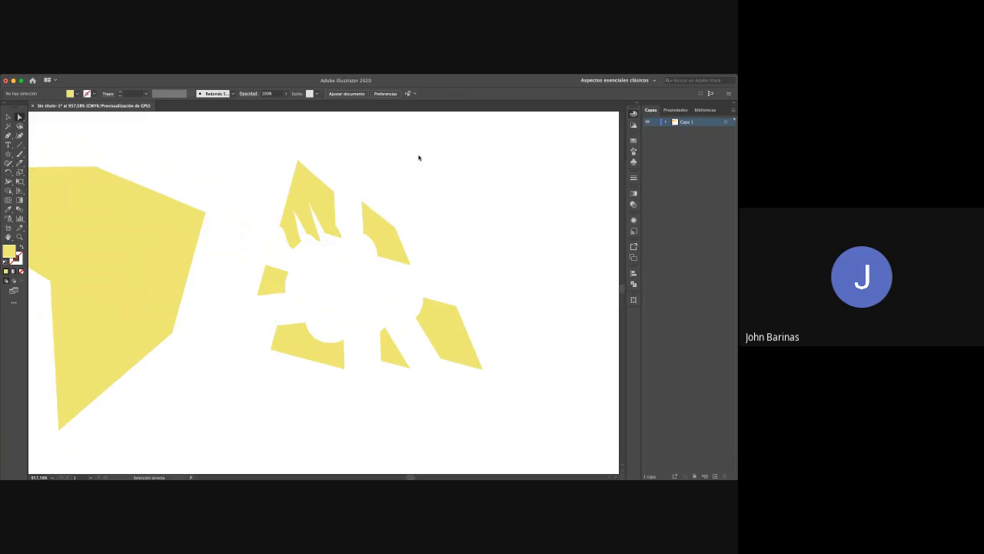
Erase a round hollow out of the stranded lower edge of the topmost piece
key(c)
key(shift+e)
drag(313, 235, 312, 233)
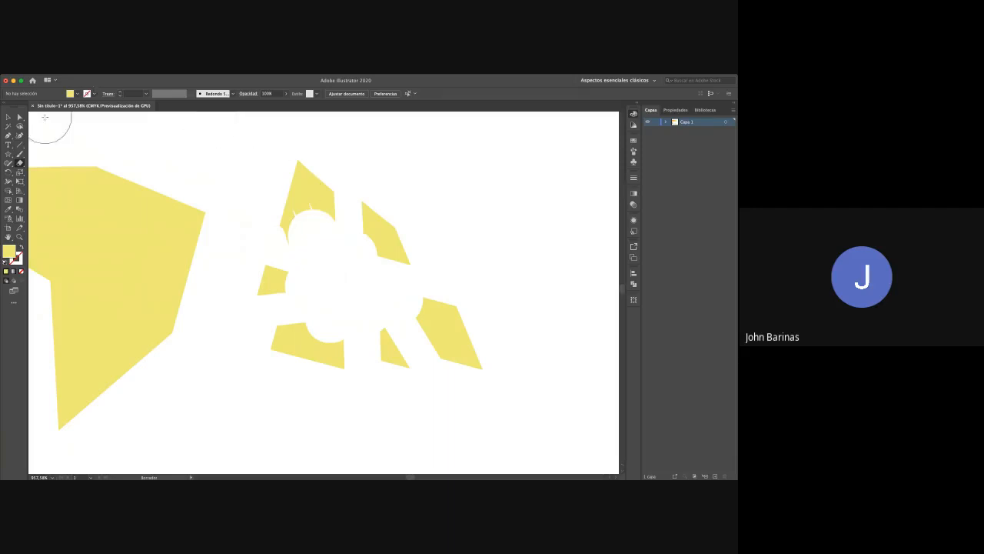
Move the topmost piece up and to the left, away from the other pieces
key(v)
click(324, 200)
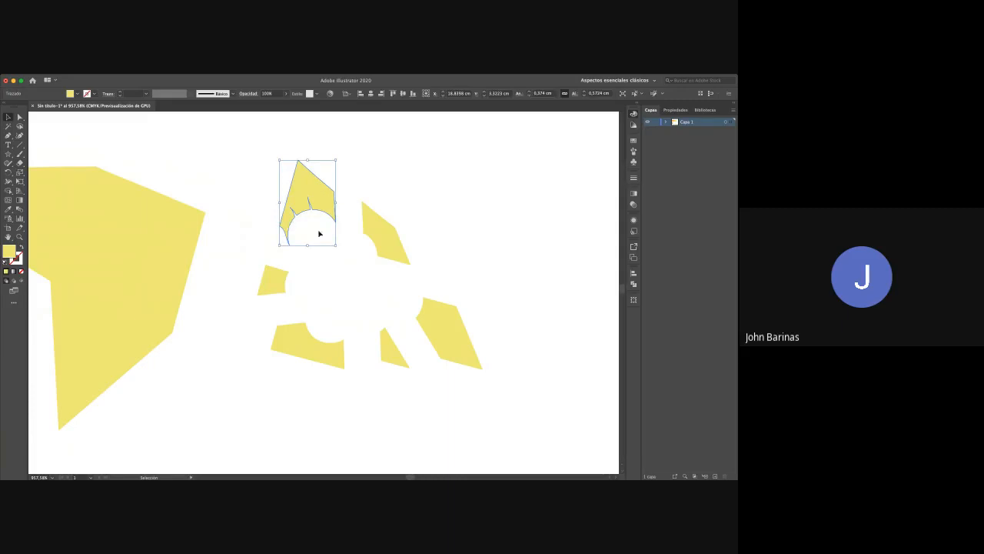
click(347, 242)
drag(322, 206, 306, 185)
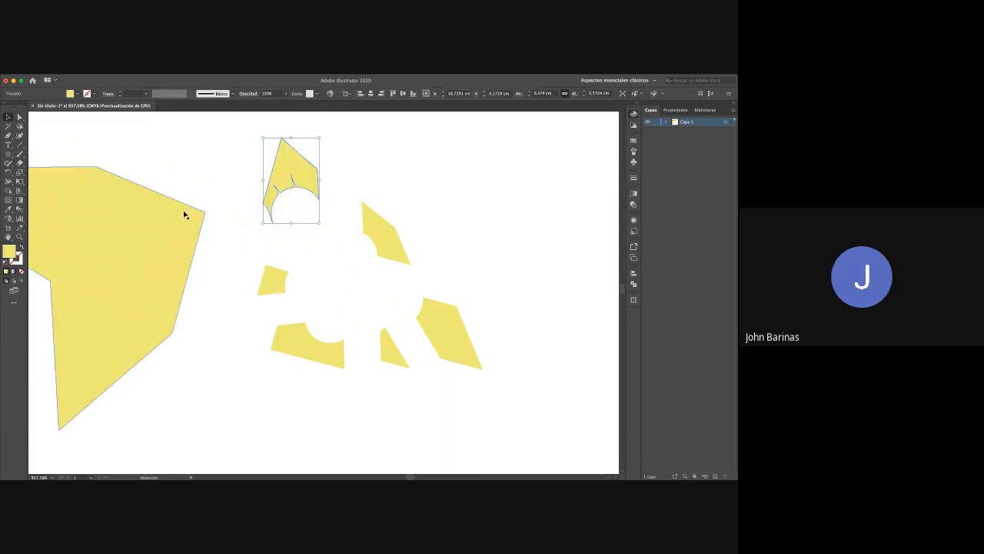
Draw two small yellow circles as eyes inside the hollow of the topmost piece and shift the right one slightly up
key(l)
drag(280, 207, 310, 214)
click(9, 117)
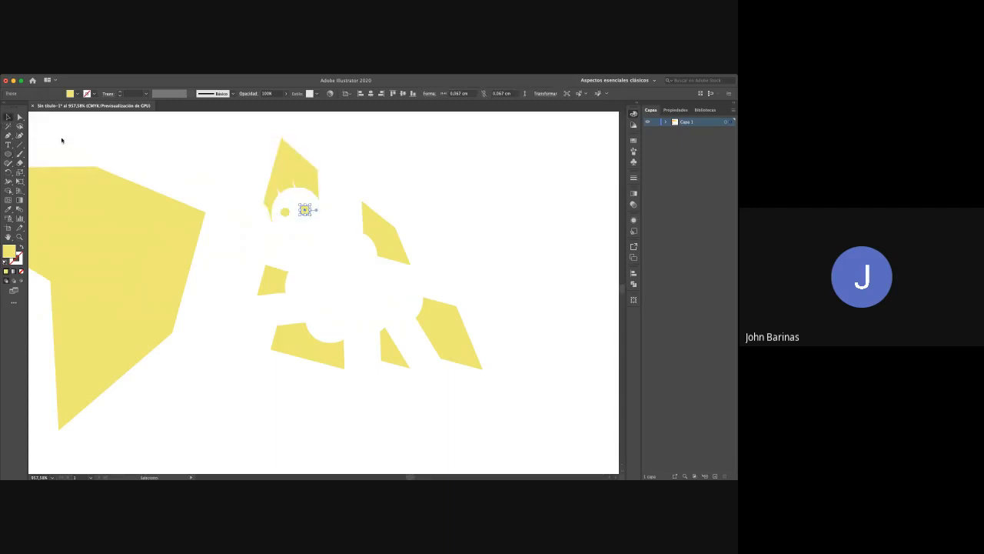
click(297, 230)
drag(304, 216, 303, 211)
click(340, 190)
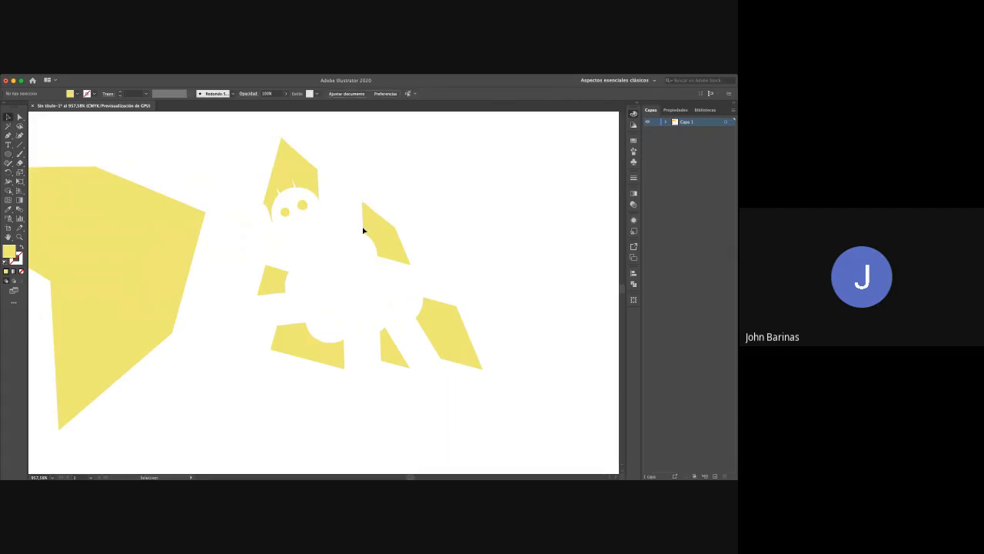
Place the curved pieces to the right of and below the eyes to form a round face, and move the small four-sided piece aside
drag(384, 236, 343, 207)
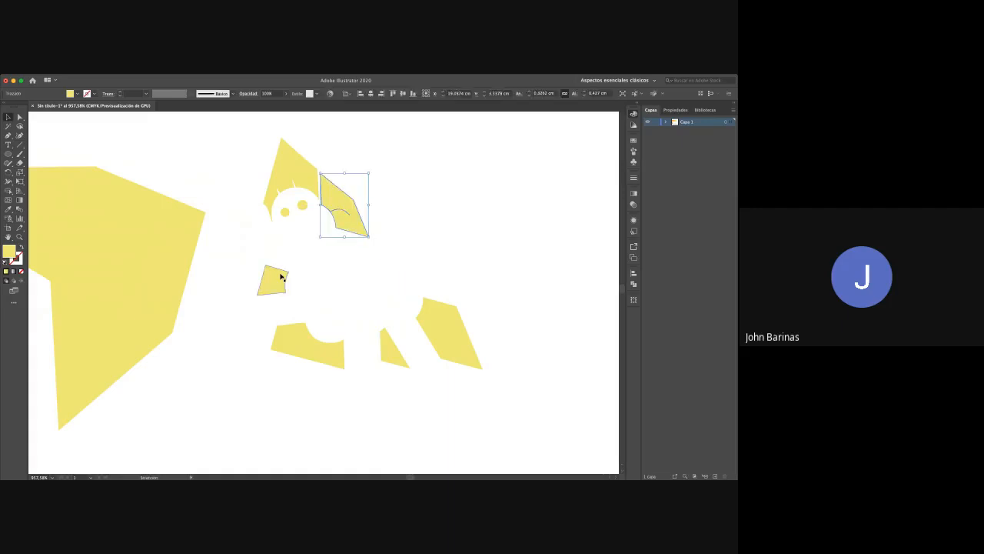
drag(281, 277, 223, 348)
drag(315, 355, 286, 258)
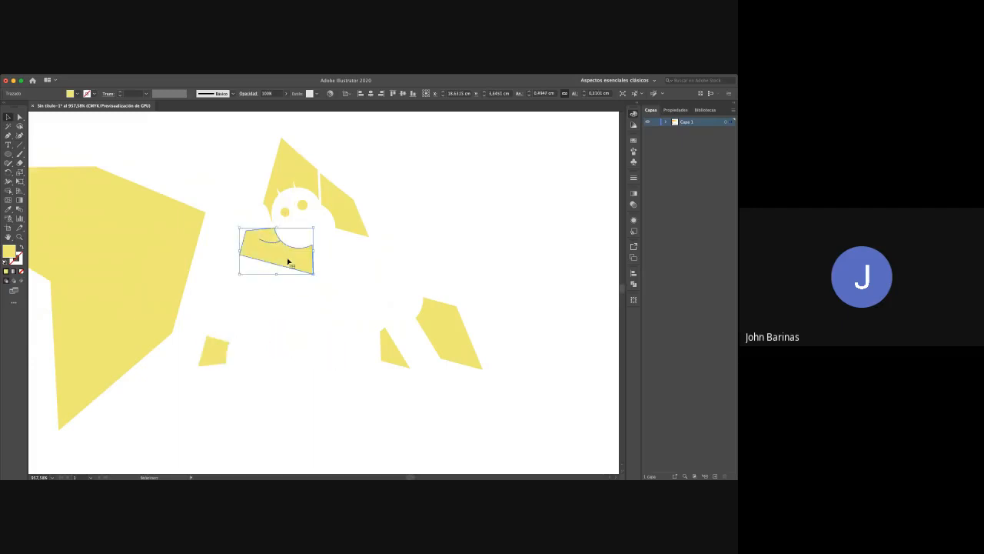
click(331, 269)
Move the large right-hand piece to the lower right of the face and rotate it clockwise to fit the face outline
drag(437, 335, 348, 267)
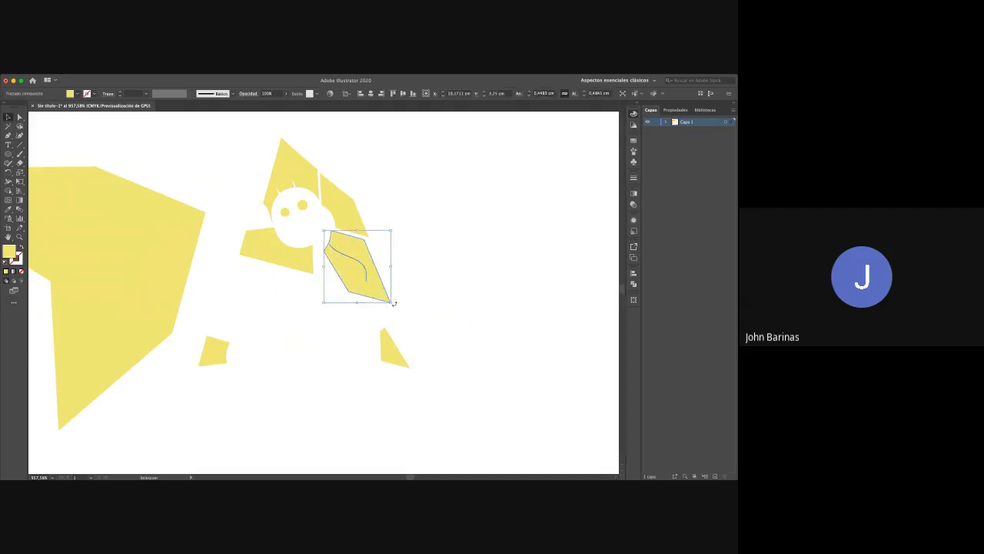
drag(393, 302, 348, 287)
drag(388, 243, 347, 258)
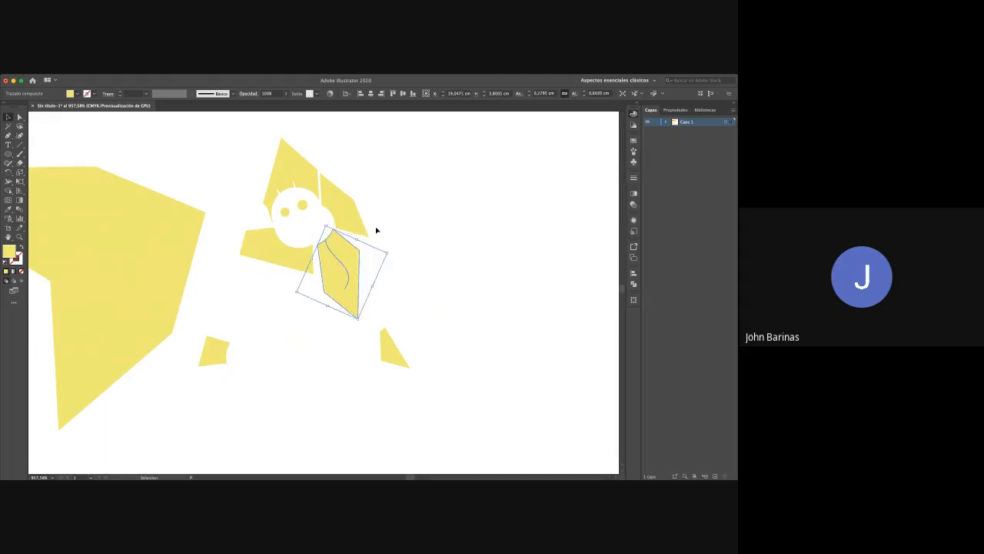
click(377, 231)
Delete the two small leftover pieces below the face
click(385, 350)
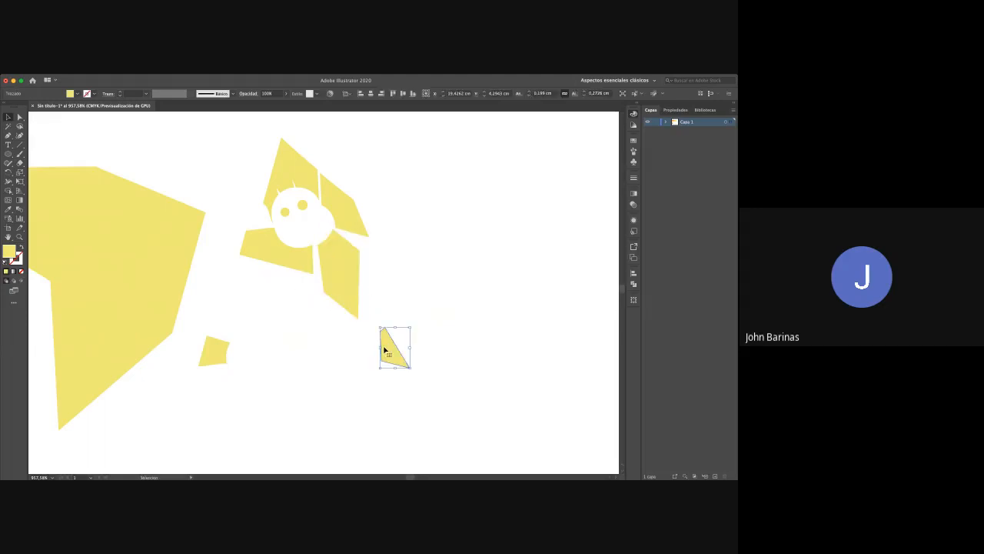
key(Delete)
click(213, 351)
key(Delete)
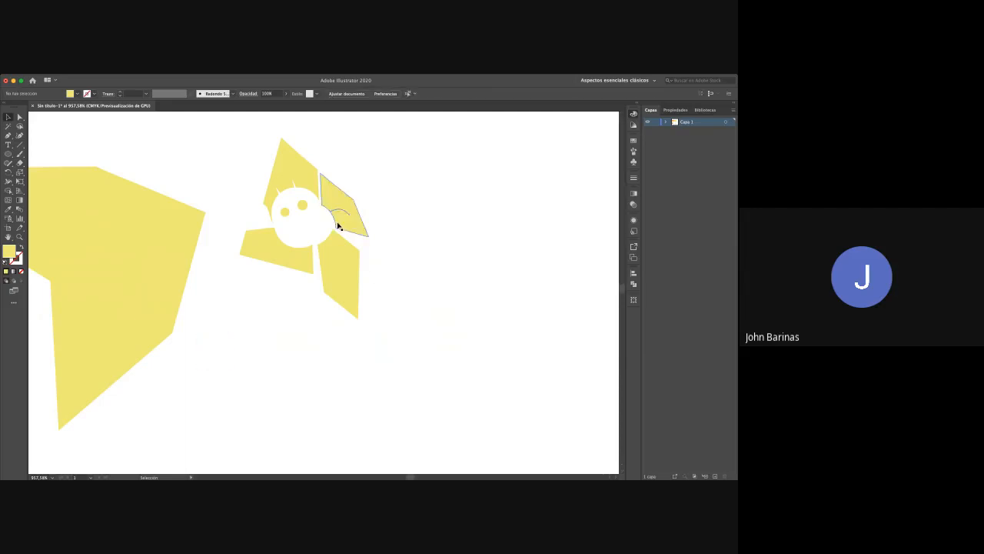
Fill the piece right of the face with light orange, the lower right piece with orange and the lower left piece with brown
click(346, 218)
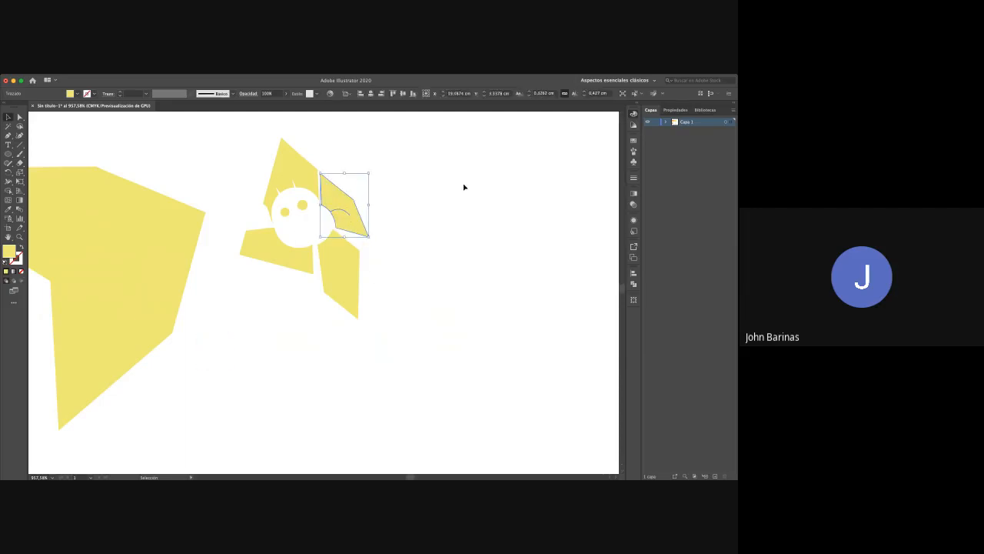
click(545, 158)
click(358, 266)
click(547, 171)
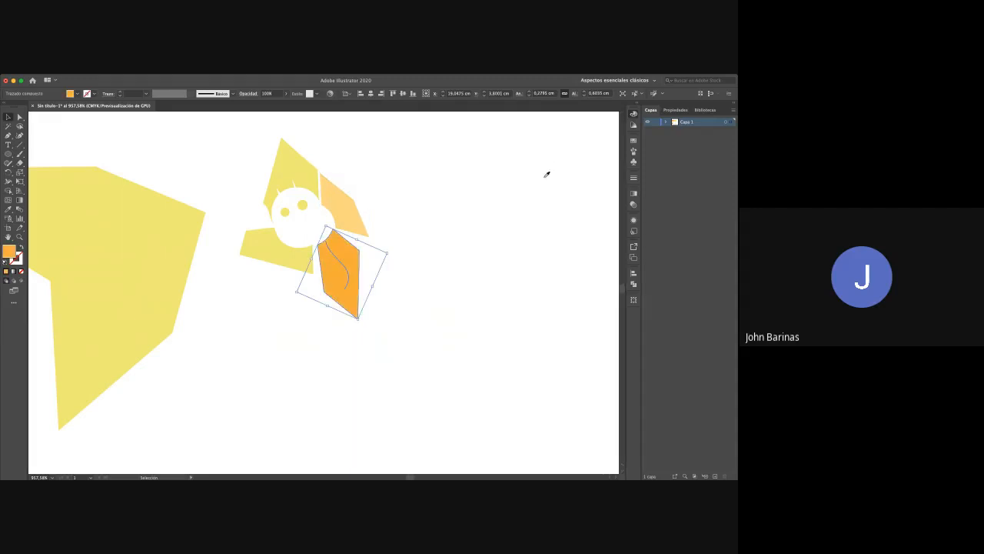
click(283, 255)
click(547, 193)
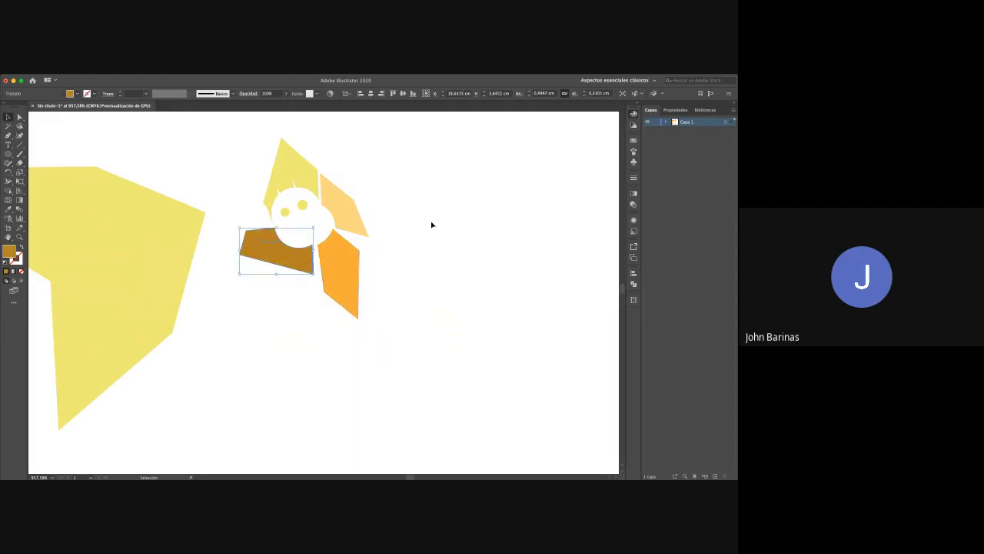
click(546, 200)
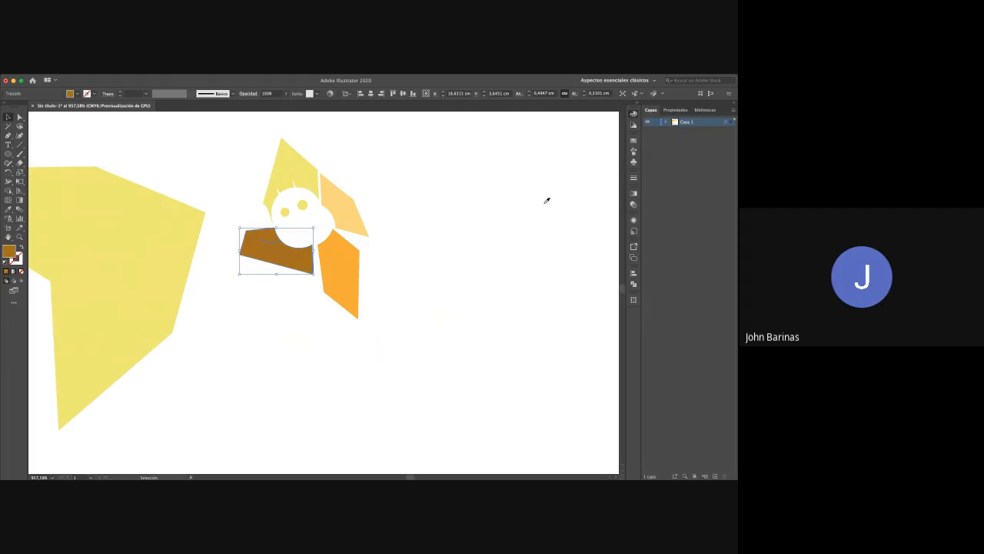
click(400, 225)
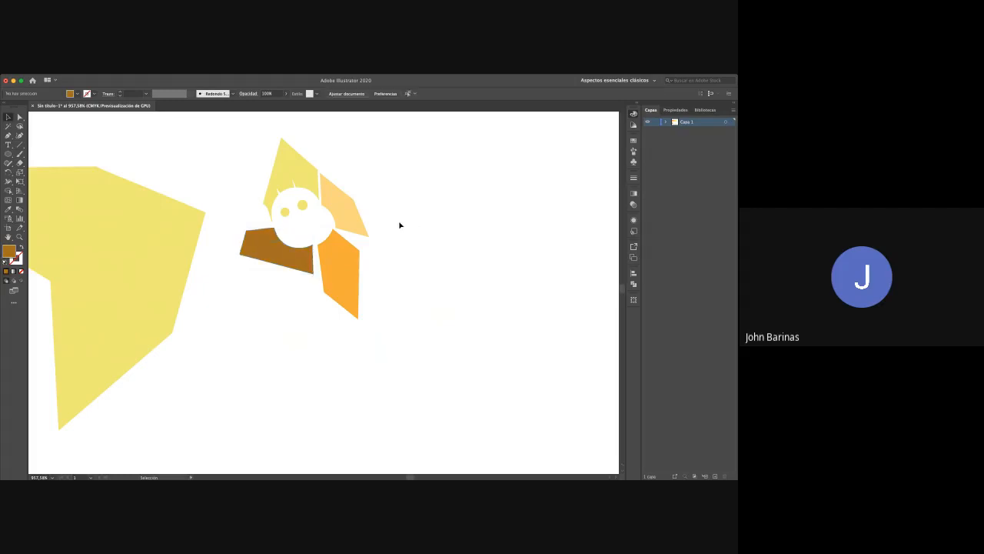
Rotate the light orange piece slightly clockwise and nudge it and the orange piece closer around the face
click(352, 222)
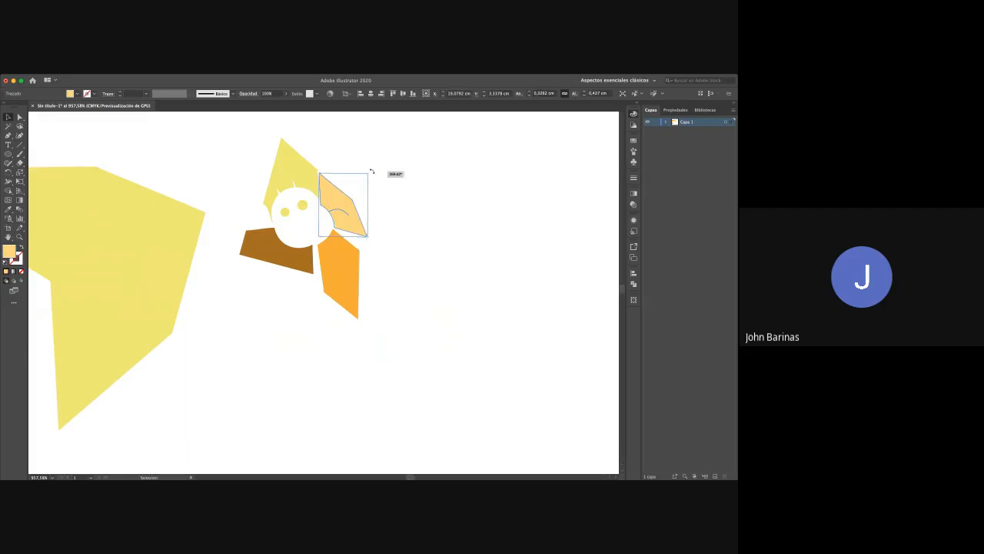
drag(371, 171, 362, 210)
drag(333, 262, 334, 260)
click(340, 228)
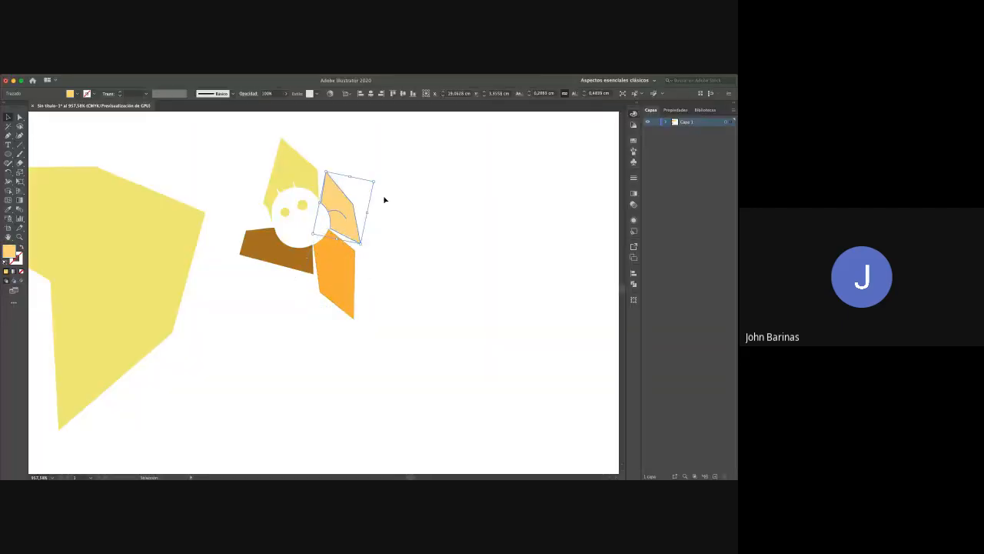
click(384, 200)
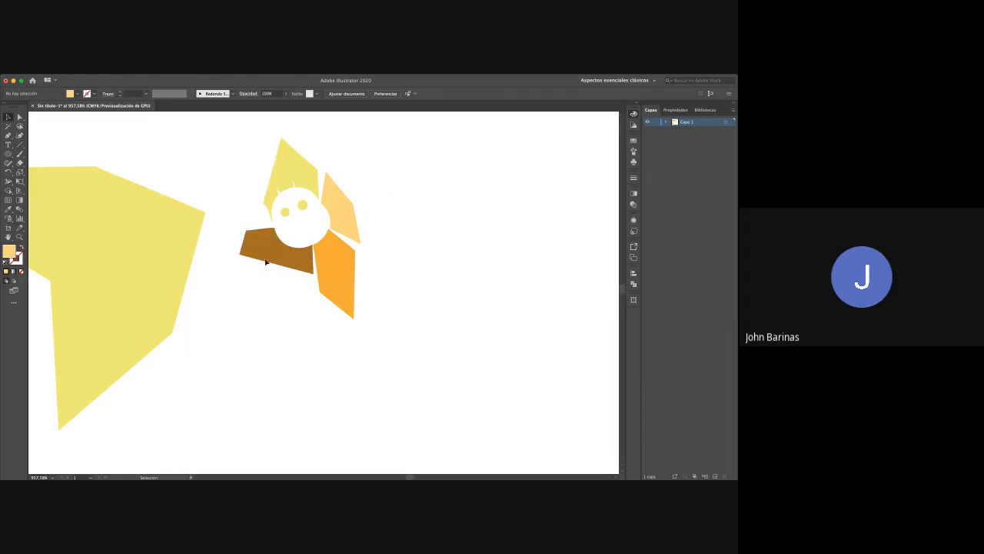
Delete the curved cut line inside the orange piece with the Direct Selection tool
click(328, 255)
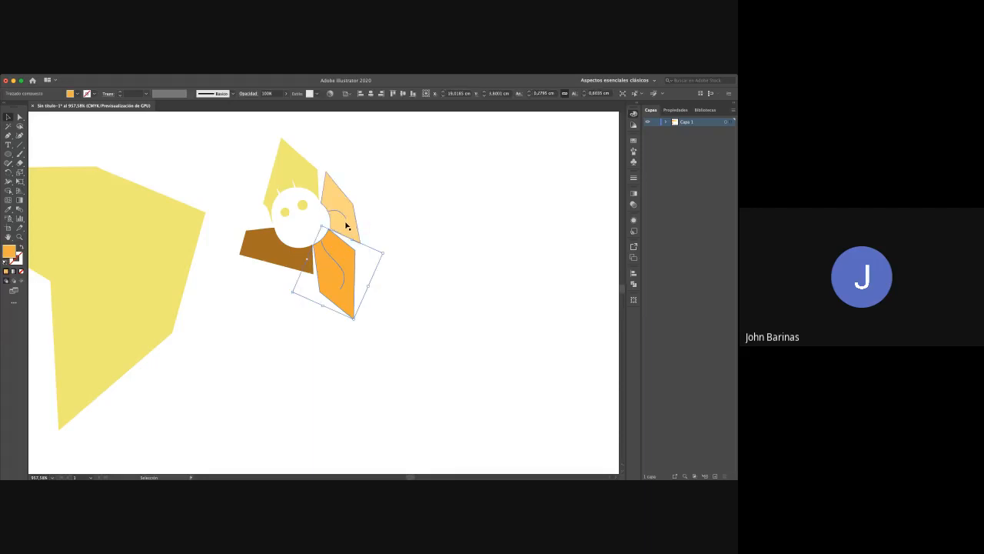
key(a)
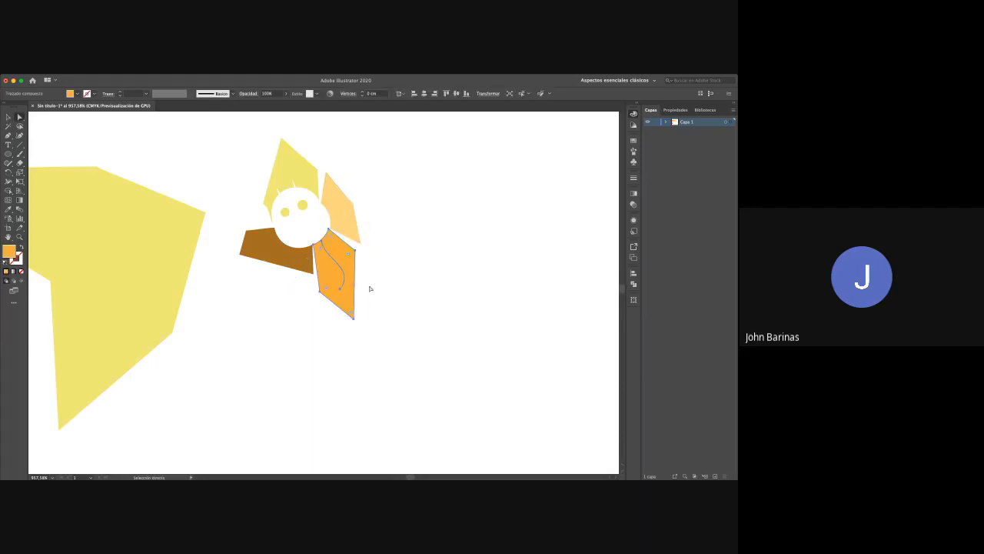
click(341, 290)
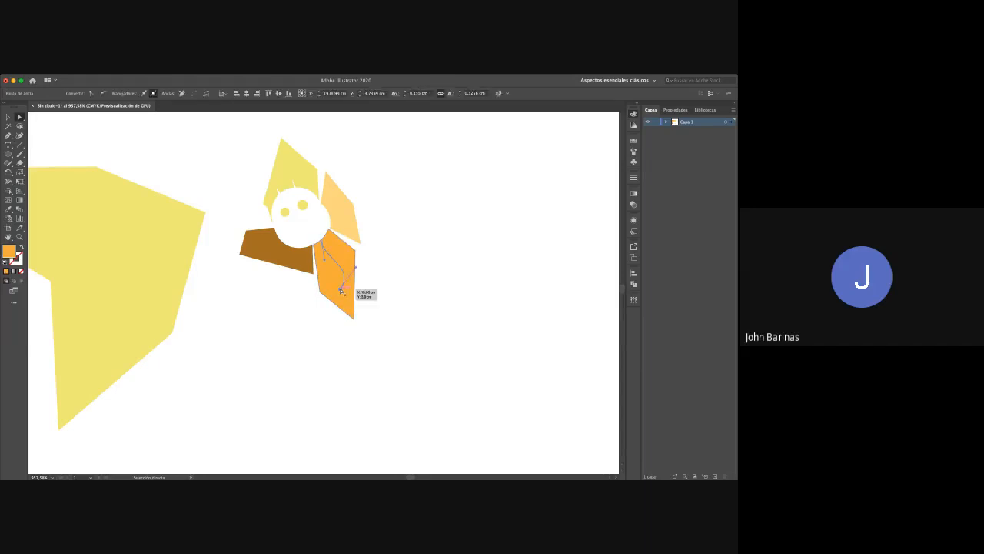
click(340, 264)
click(366, 236)
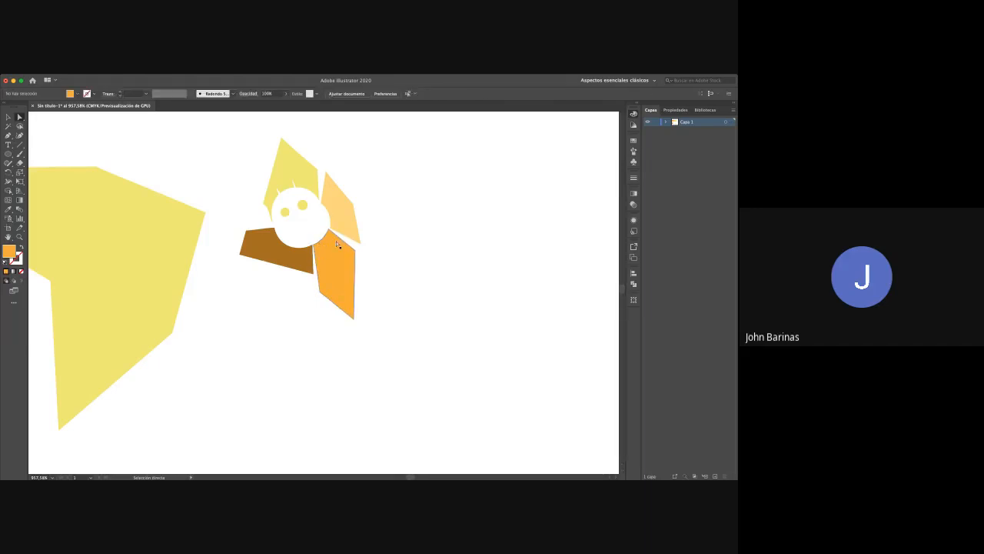
click(336, 273)
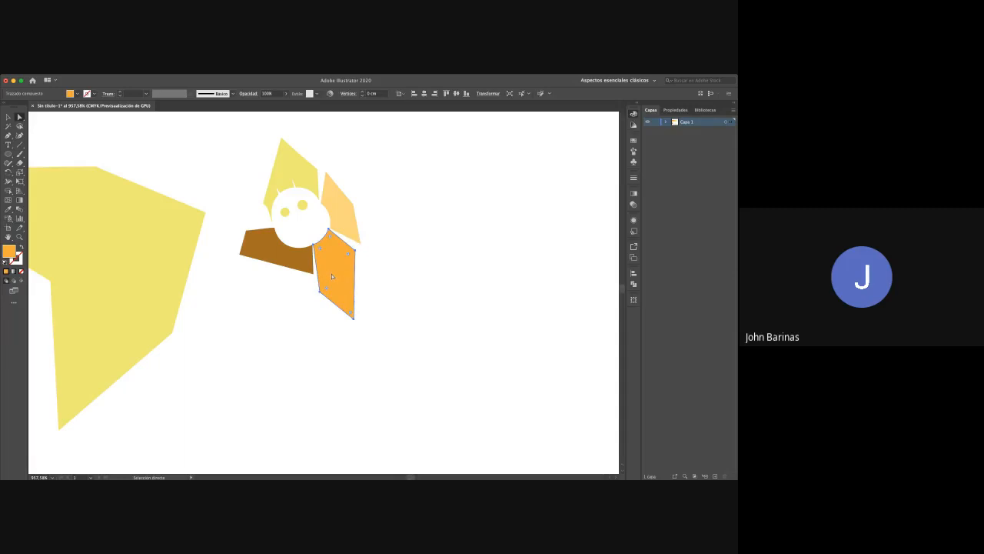
Try the Warp tool on the small orange piece beside the face
key(v)
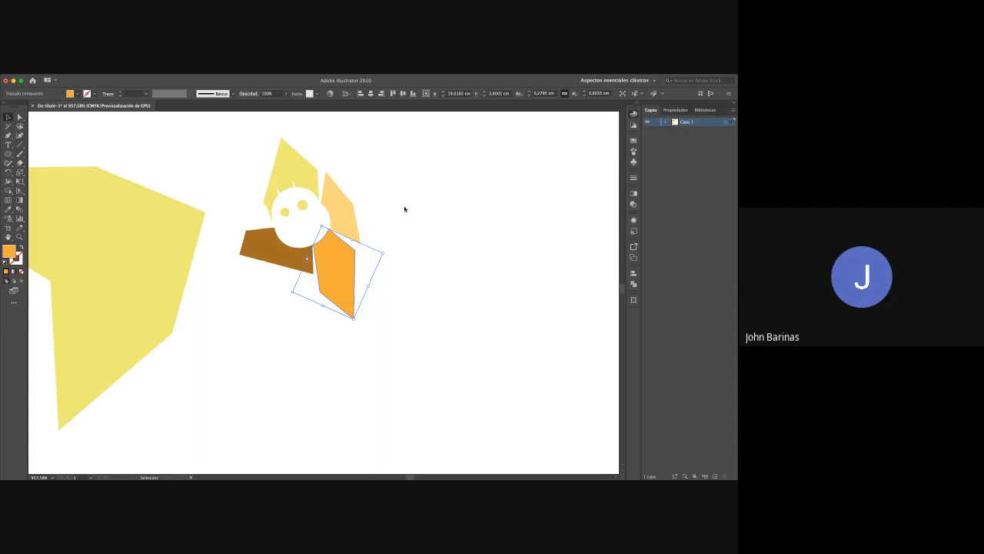
key(shift+r)
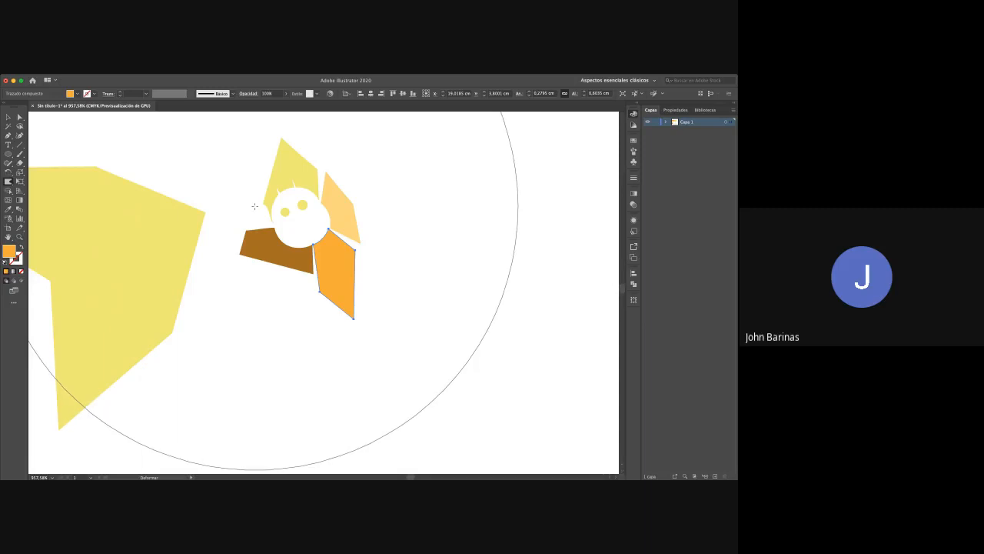
key(super+1)
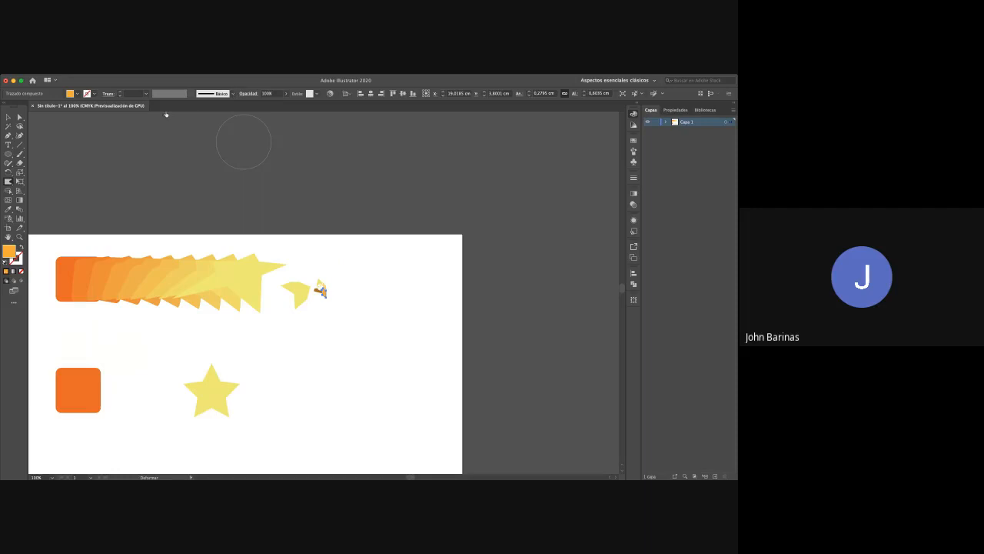
key(super+z)
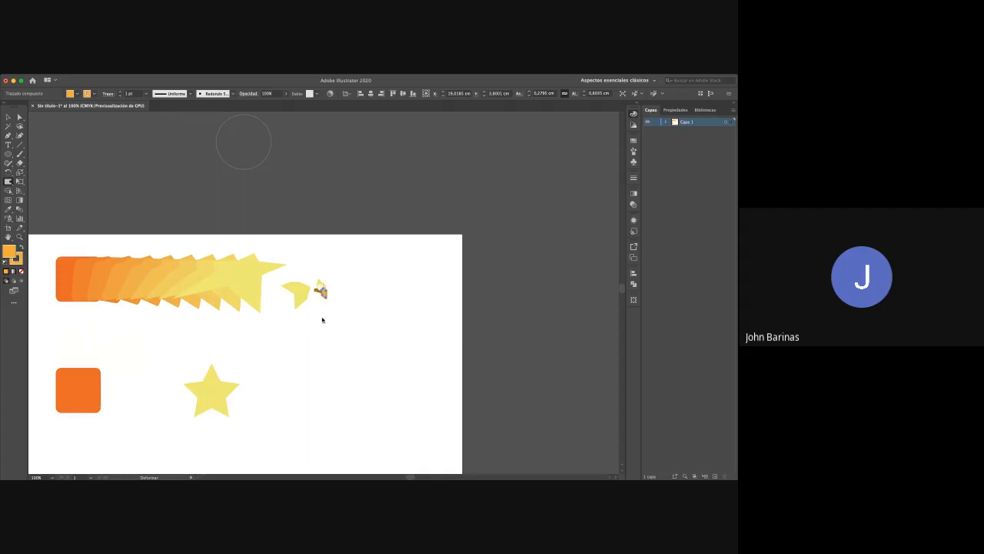
mouse_move(331, 291)
mouse_down()
mouse_move(257, 344)
mouse_move(286, 389)
mouse_move(330, 377)
mouse_up()
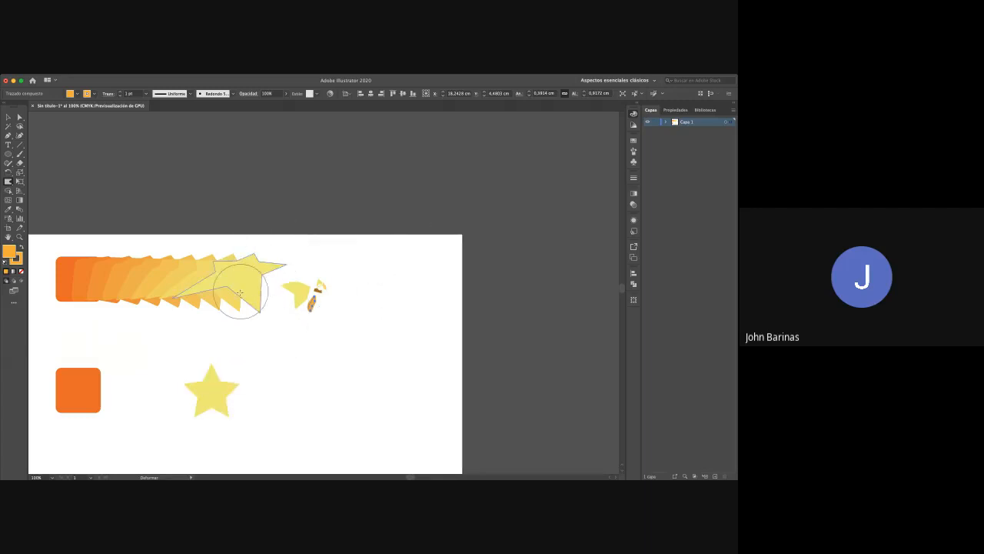
Enlarge the yellow star fragment to about 6.5 cm wide, delete the small orange piece and place the fragment below the face
key(v)
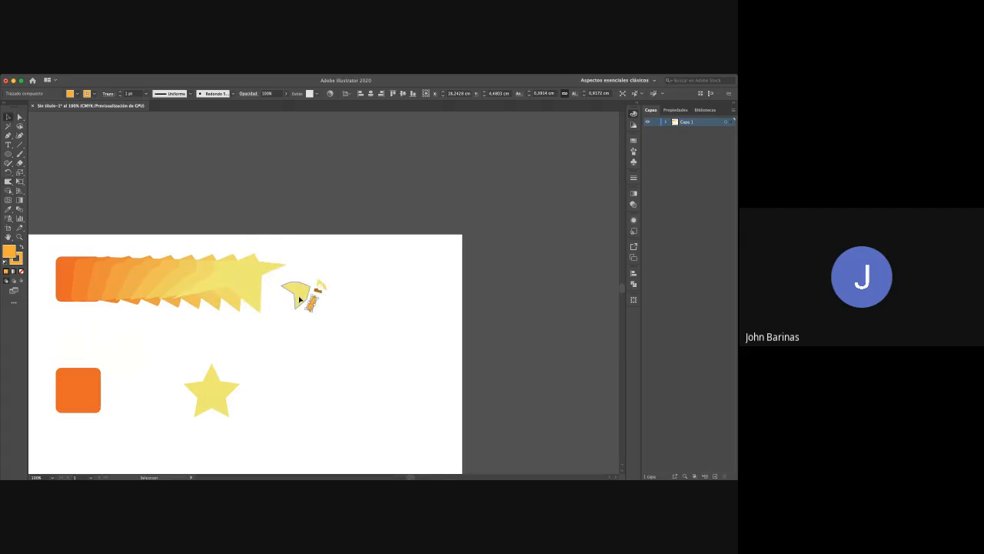
click(303, 294)
drag(303, 295, 471, 302)
drag(360, 359, 415, 347)
click(312, 302)
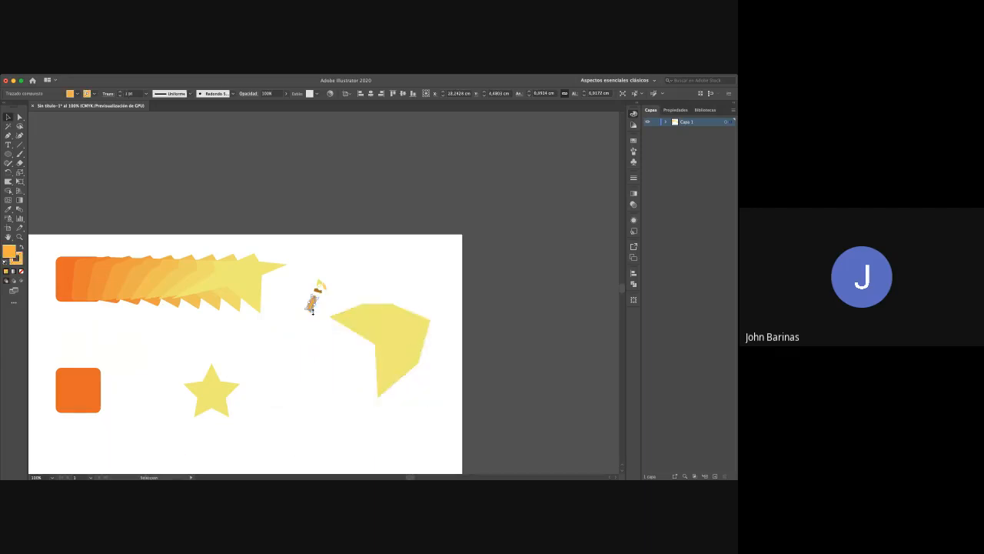
key(Delete)
drag(410, 345, 373, 354)
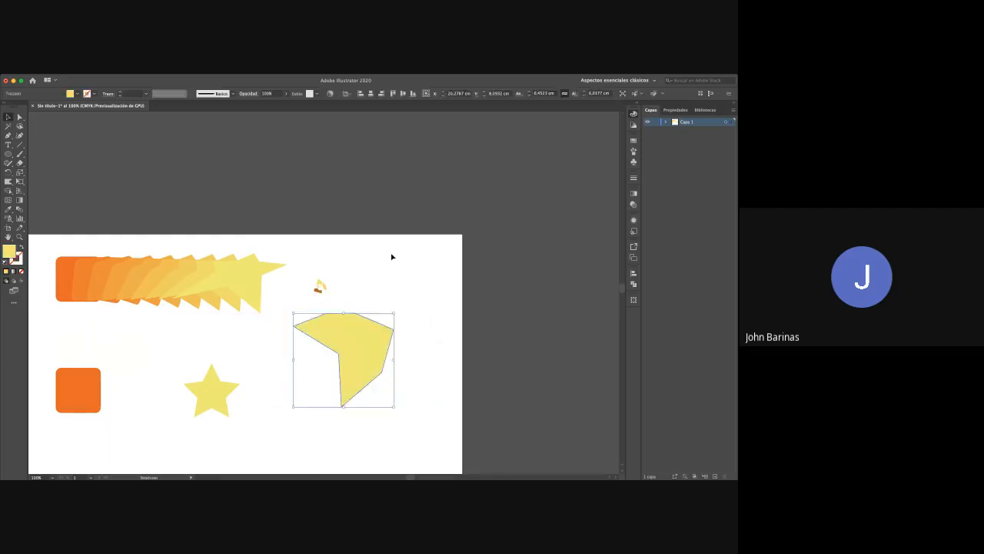
Reshape the enlarged yellow fragment with the Warp tool into a rounded body with a narrow neck and a pointed head
key(shift+r)
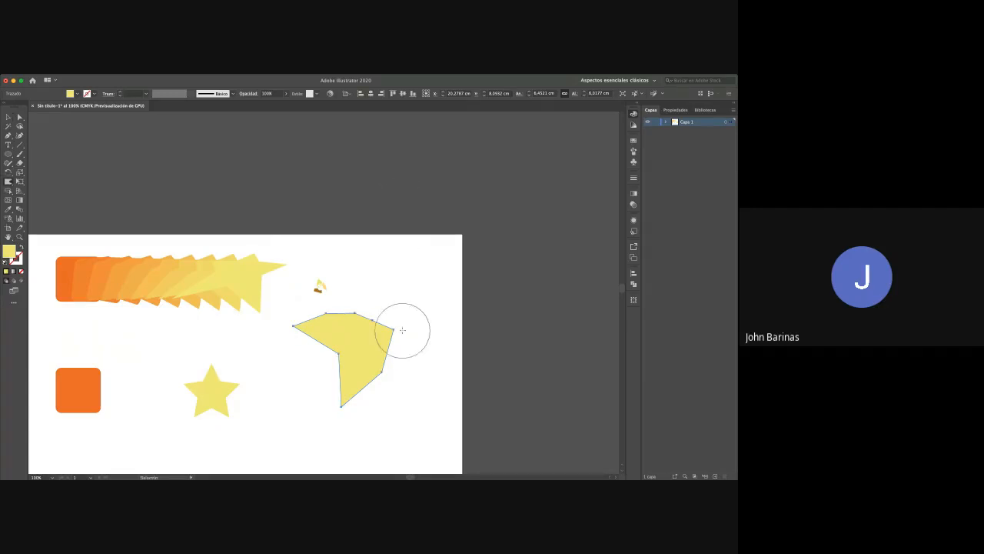
drag(400, 292, 352, 347)
drag(348, 350, 450, 334)
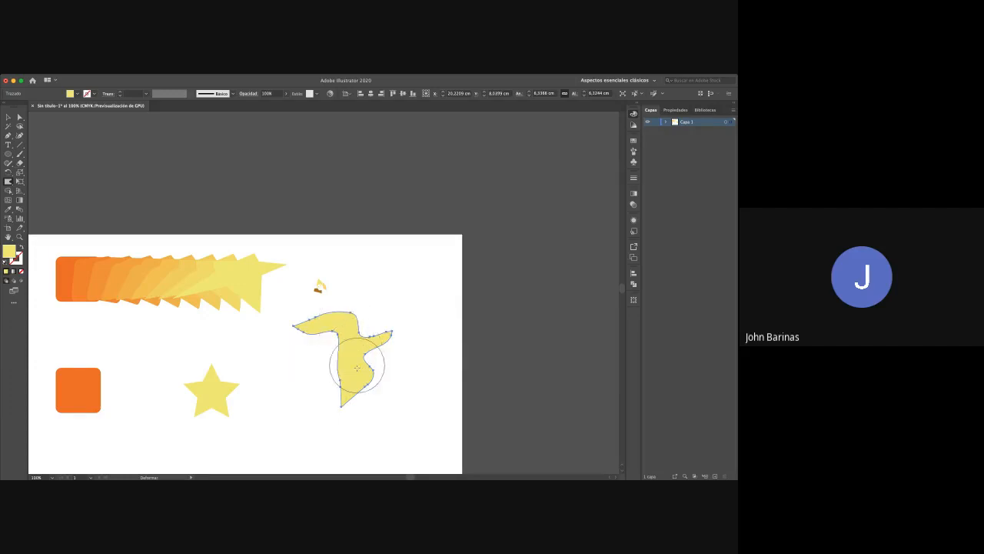
drag(311, 394, 361, 379)
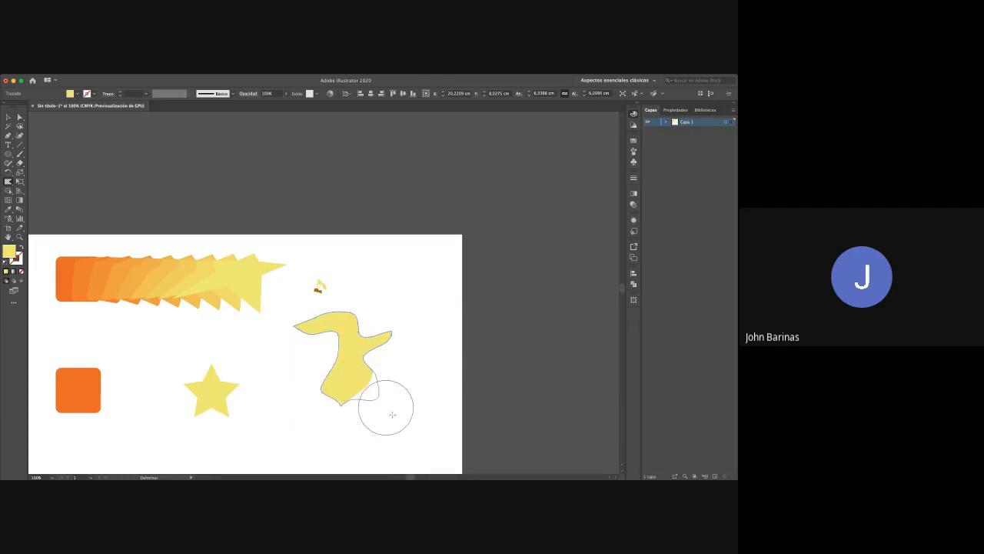
mouse_move(392, 415)
mouse_down()
mouse_move(370, 426)
mouse_move(395, 471)
mouse_move(368, 374)
mouse_up()
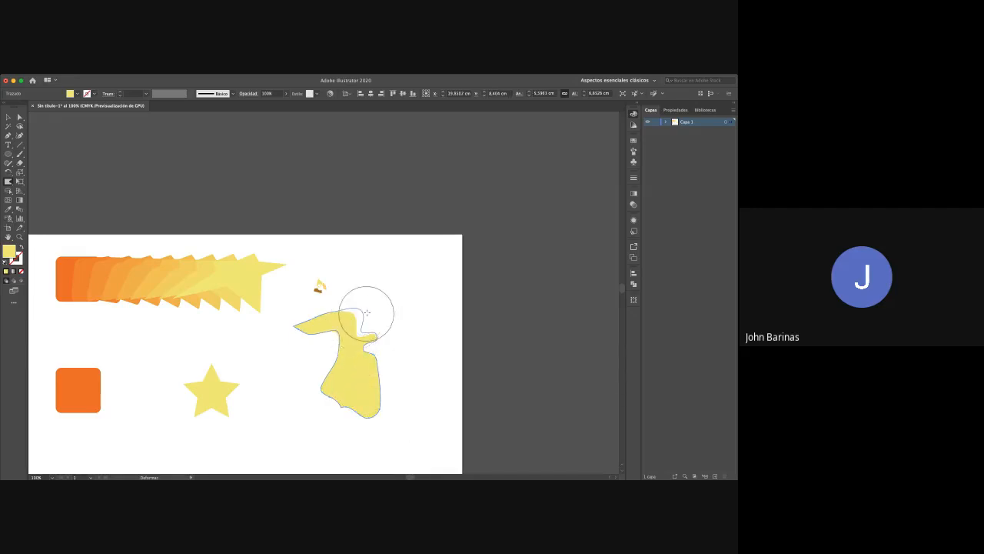
drag(367, 308, 331, 301)
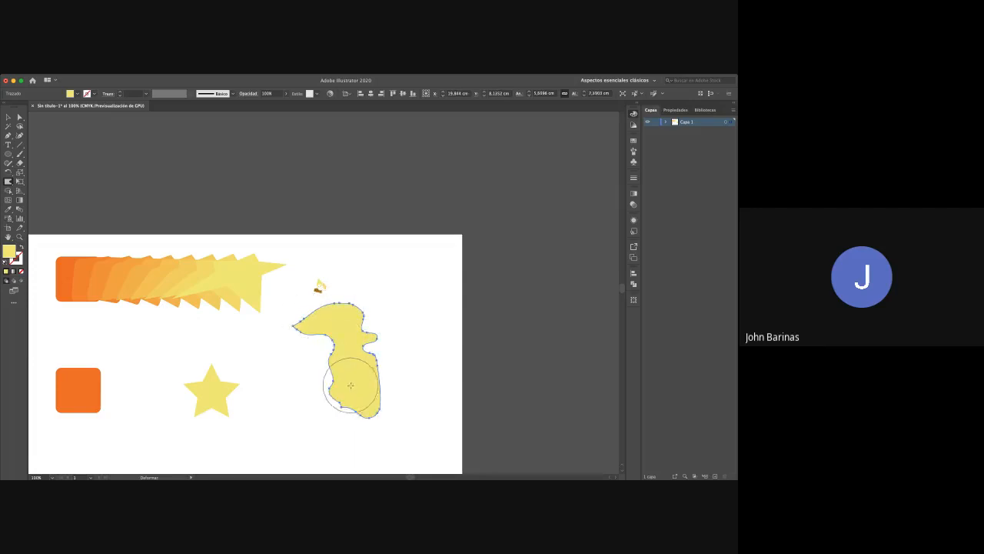
drag(351, 385, 282, 365)
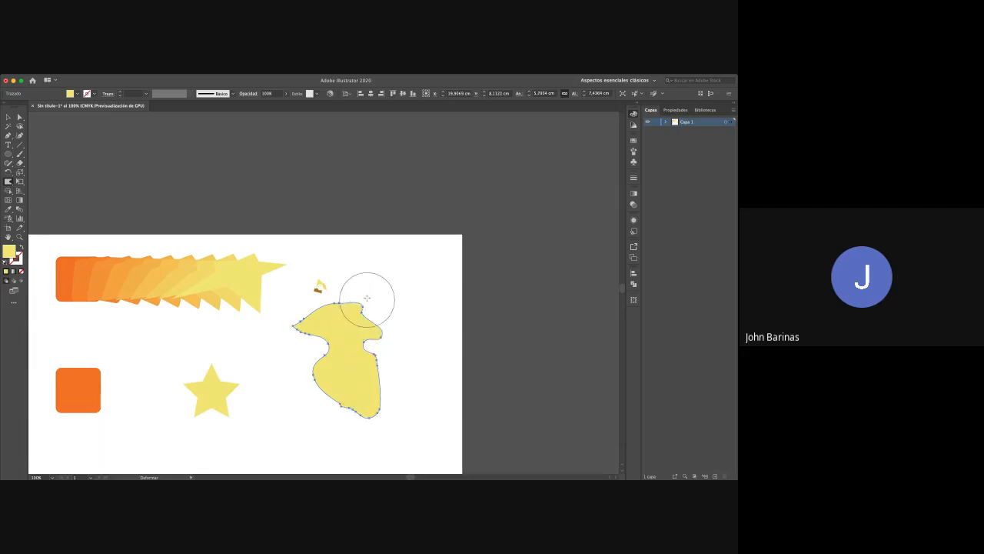
mouse_move(356, 302)
mouse_down()
mouse_move(365, 299)
mouse_move(360, 314)
mouse_up()
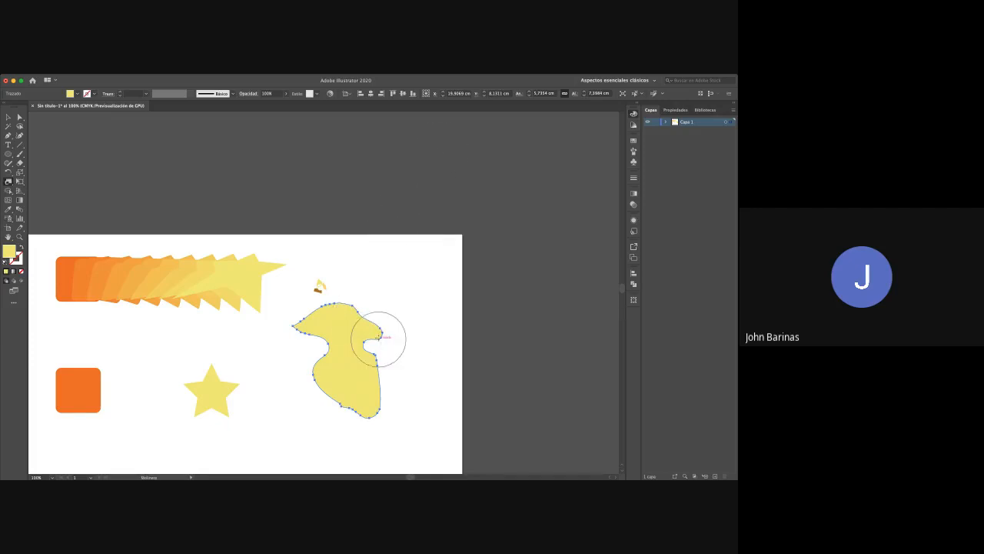
Try the Twirl tool on the small bump on the right side of the yellow shape's head
drag(378, 336, 378, 331)
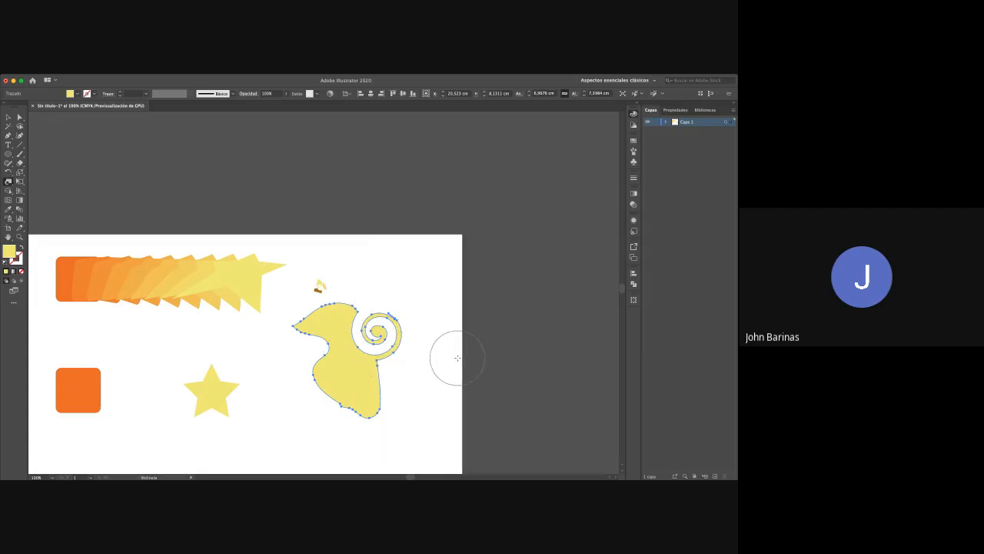
key(super+z)
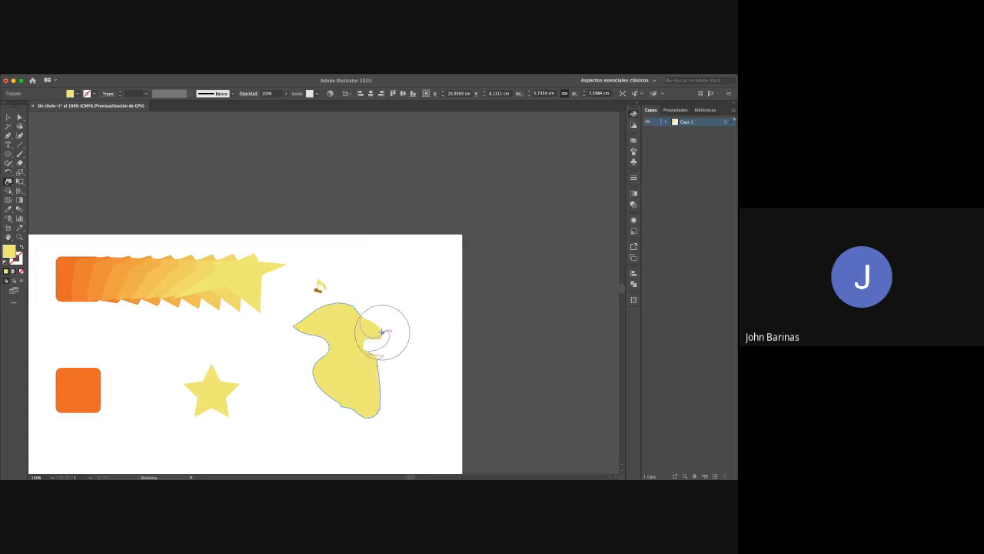
drag(382, 332, 381, 332)
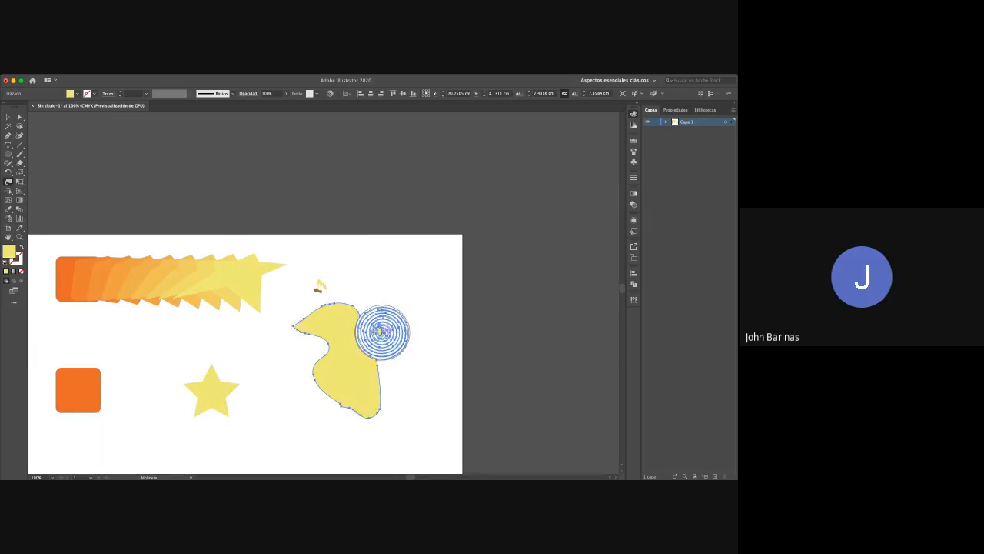
drag(381, 332, 383, 331)
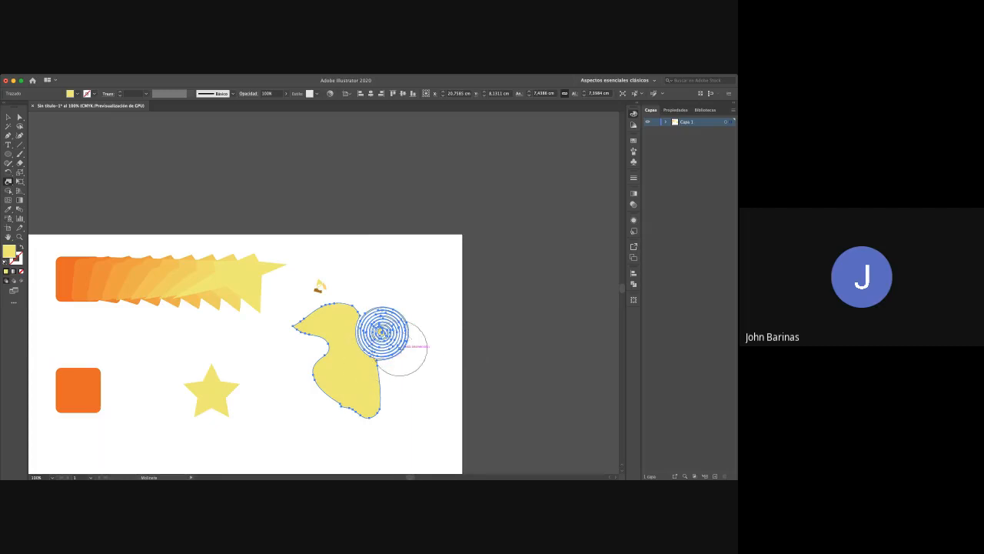
key(super+z)
key(super+z)
drag(382, 334, 415, 337)
key(super+z)
key(super+z)
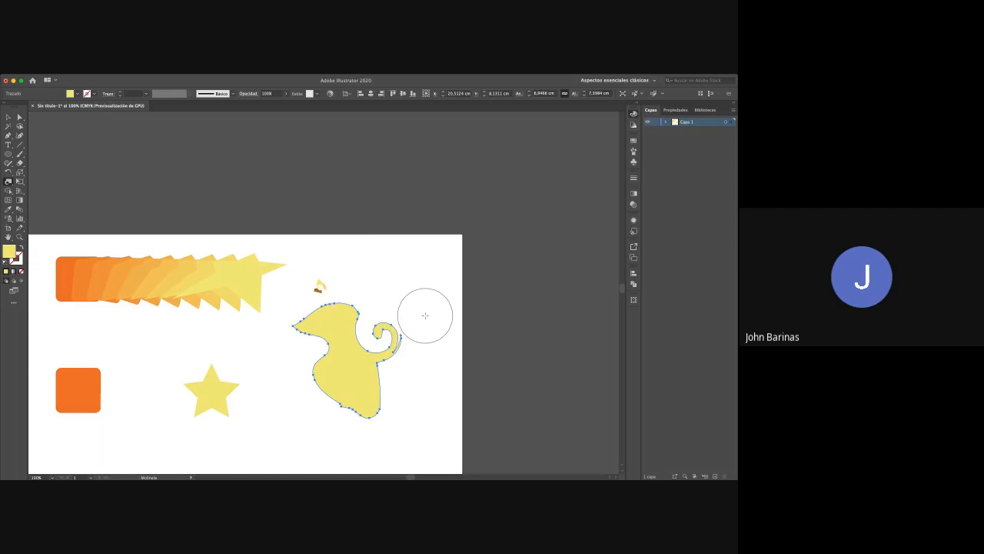
key(super+z)
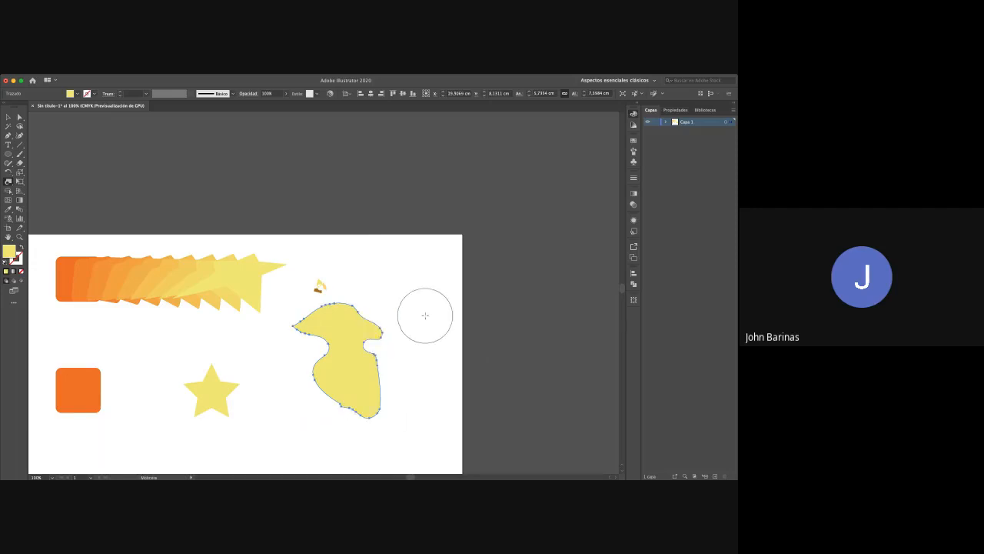
Twirl the yellow shape's lower end into a curled tail and warp its head and body into a smooth, rounded outline
drag(367, 403, 375, 415)
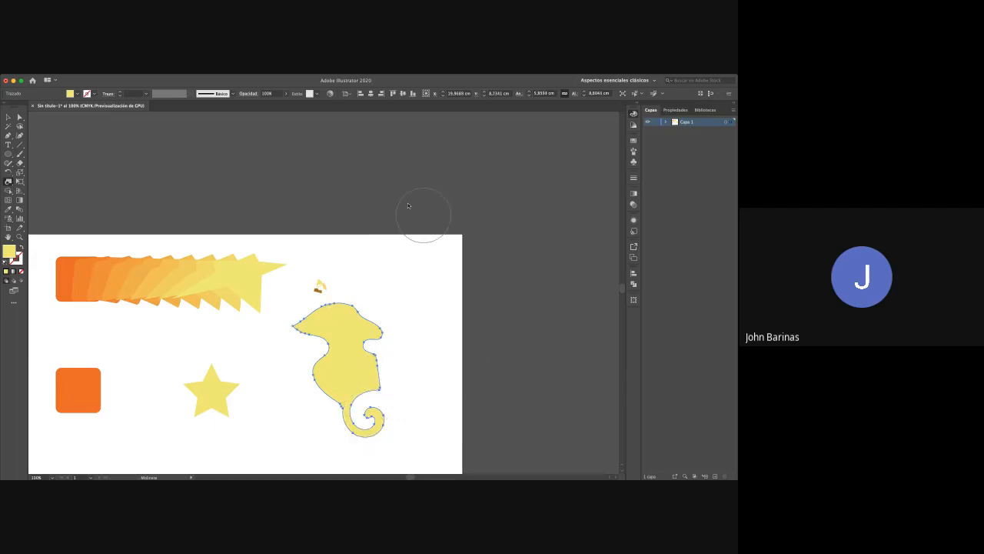
key(shift+r)
drag(271, 331, 319, 320)
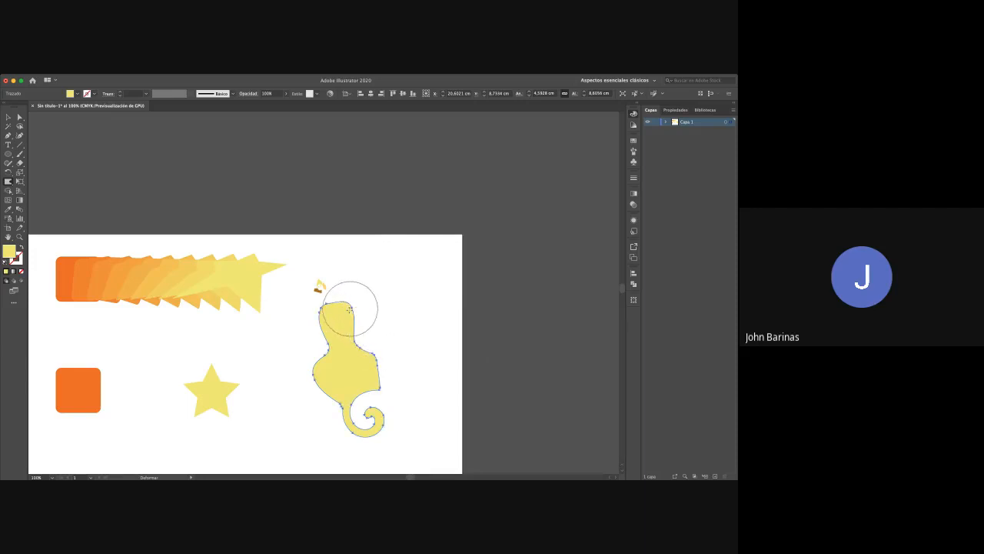
drag(350, 308, 336, 295)
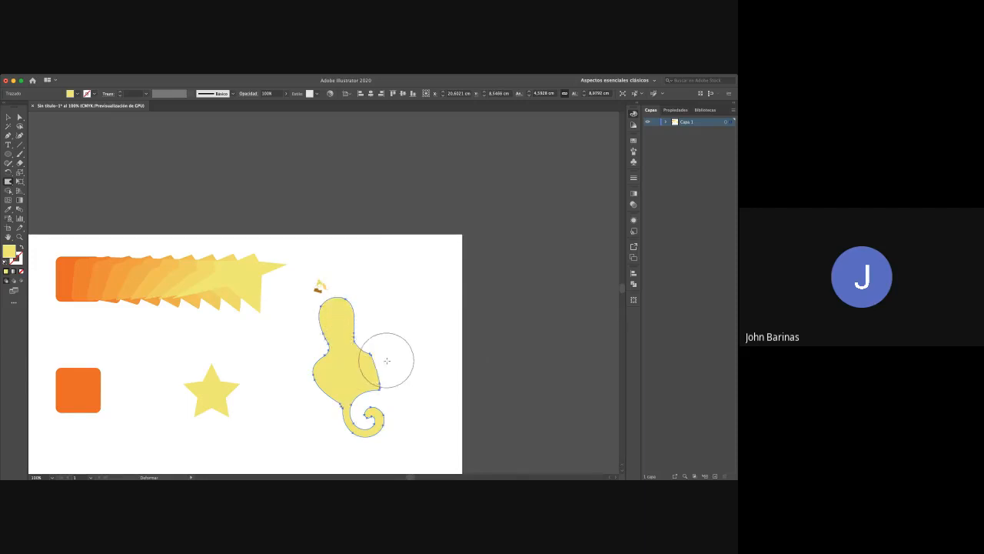
mouse_move(385, 387)
mouse_down()
mouse_move(309, 372)
mouse_move(371, 352)
mouse_move(352, 349)
mouse_move(348, 329)
mouse_move(359, 360)
mouse_move(354, 342)
mouse_move(381, 347)
mouse_move(327, 343)
mouse_move(348, 340)
mouse_move(331, 308)
mouse_up()
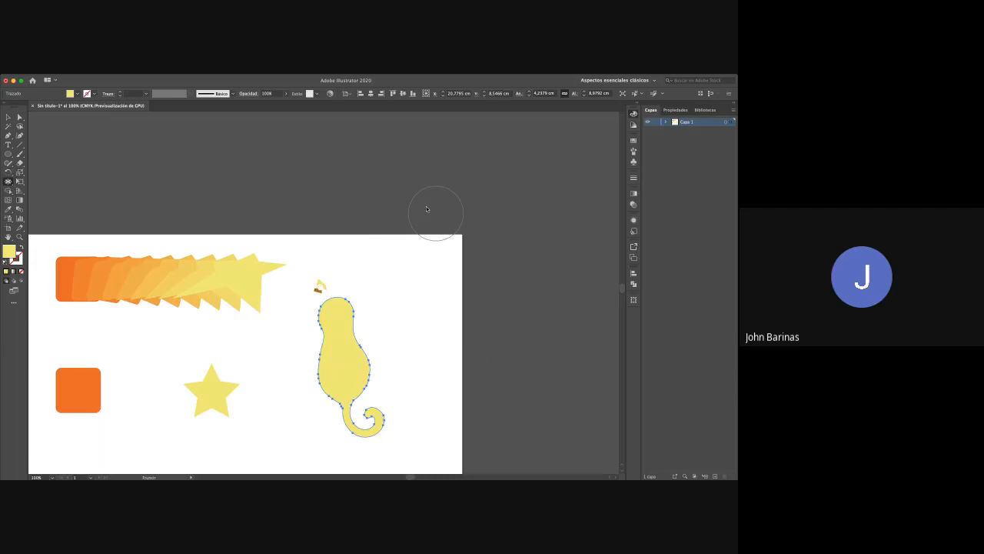
Pucker the yellow shape's neck slightly with the Pucker tool, undoing the excessive distortion
click(349, 331)
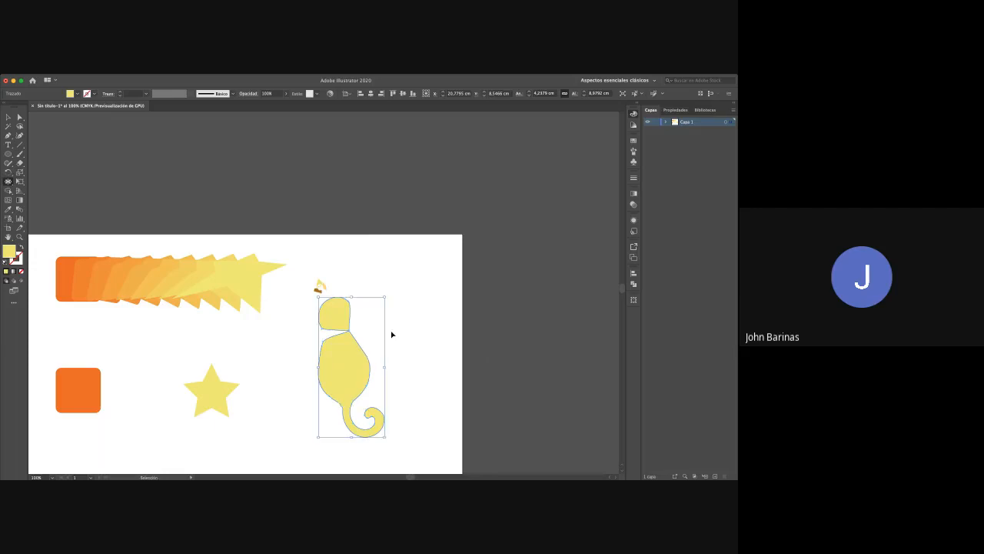
key(super+z)
mouse_move(333, 332)
mouse_down()
mouse_move(355, 332)
mouse_move(323, 332)
mouse_move(325, 310)
mouse_move(358, 331)
mouse_move(364, 354)
mouse_up()
key(super+z)
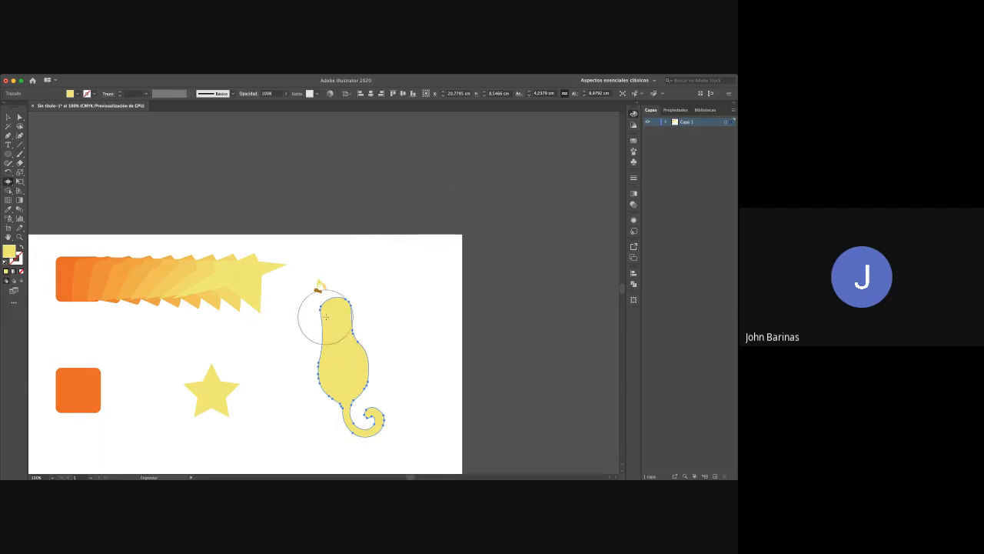
Try the Bloat tool on the yellow shape's head, undo it and bloat the body slightly instead
drag(326, 314, 345, 309)
key(super+z)
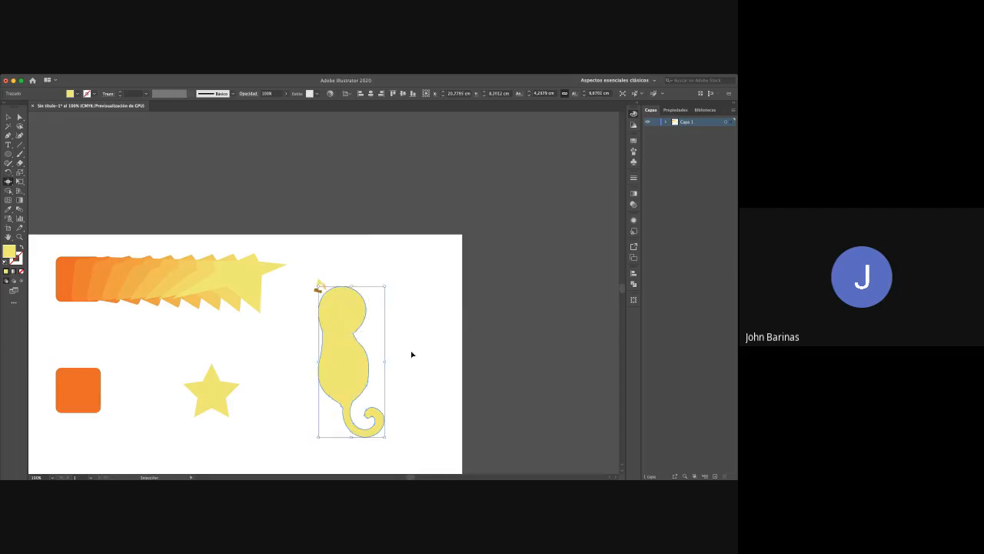
key(super+z)
drag(339, 365, 342, 354)
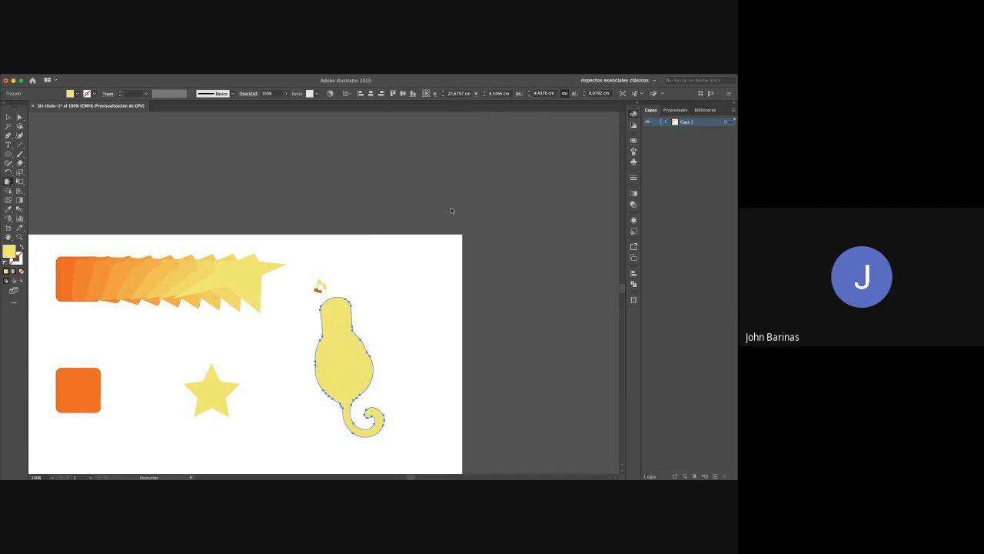
Try the Scallop tool along the head and sides of the yellow shape
mouse_move(326, 299)
mouse_down()
mouse_move(350, 343)
mouse_move(351, 361)
mouse_move(338, 361)
mouse_move(384, 348)
mouse_up()
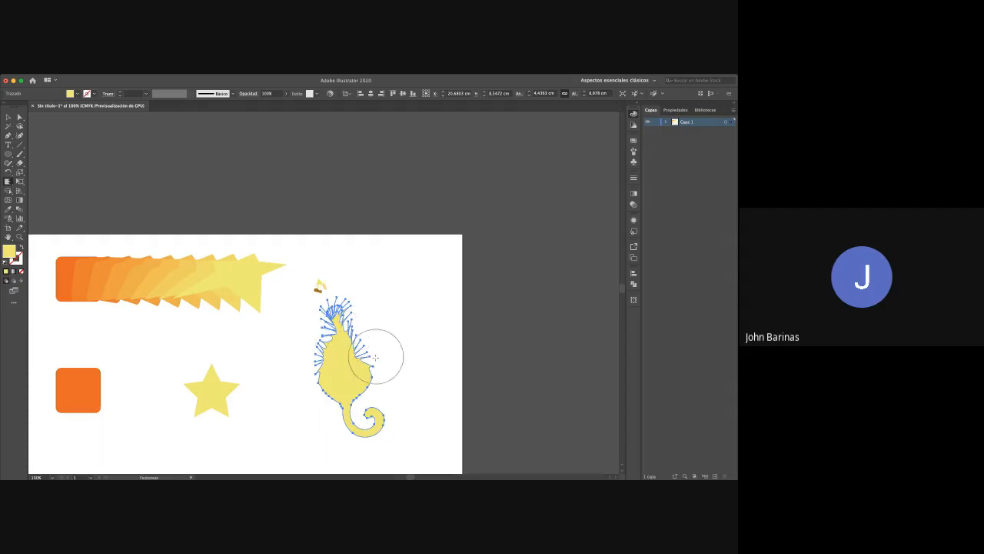
key(super)
key(super+z)
key(super+z)
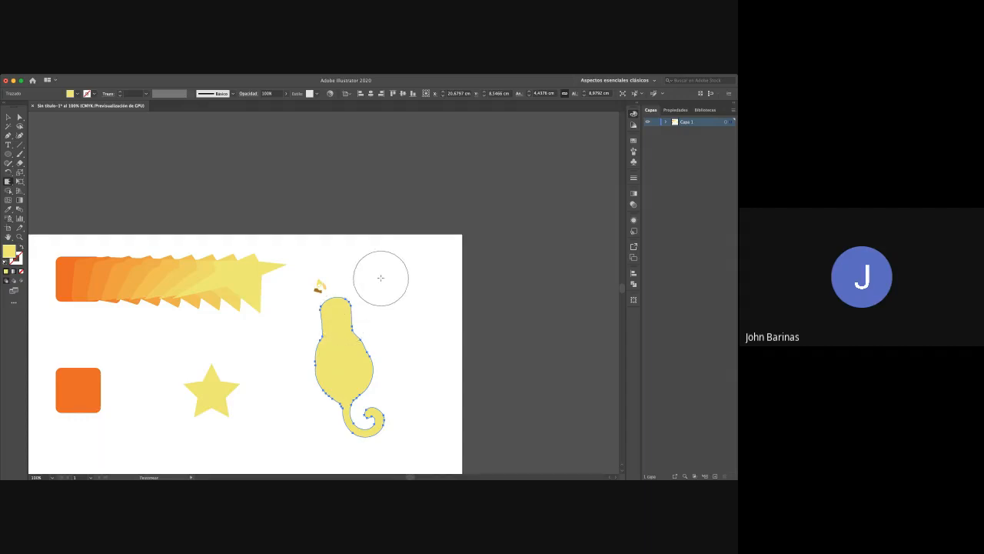
click(351, 301)
key(super+z)
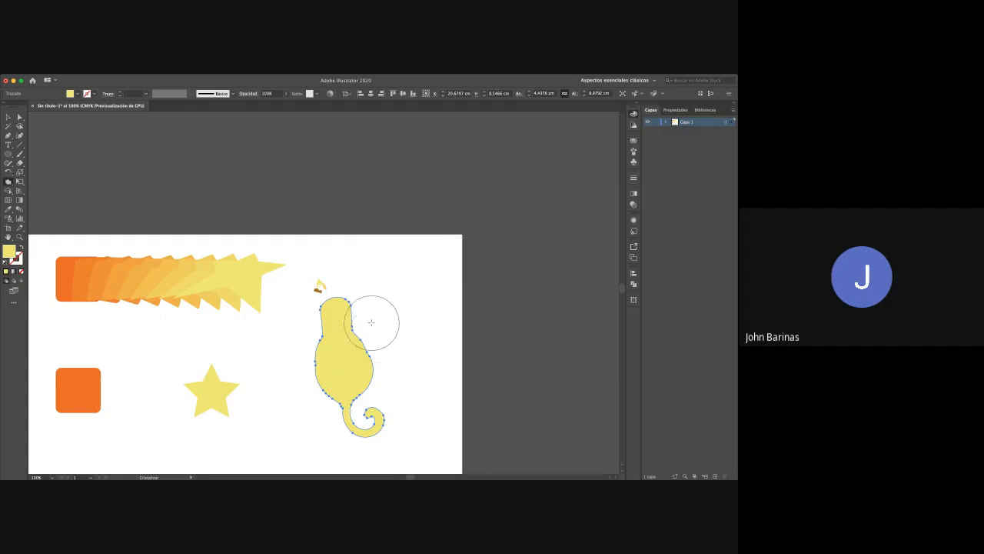
Add small spikes around the yellow shape's head with the Crystallize tool
click(354, 305)
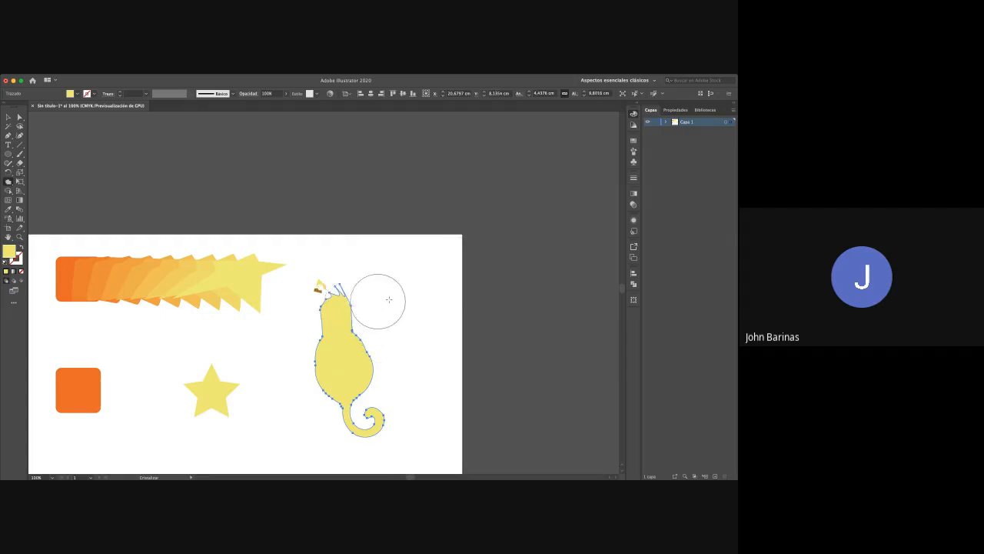
click(314, 310)
click(364, 321)
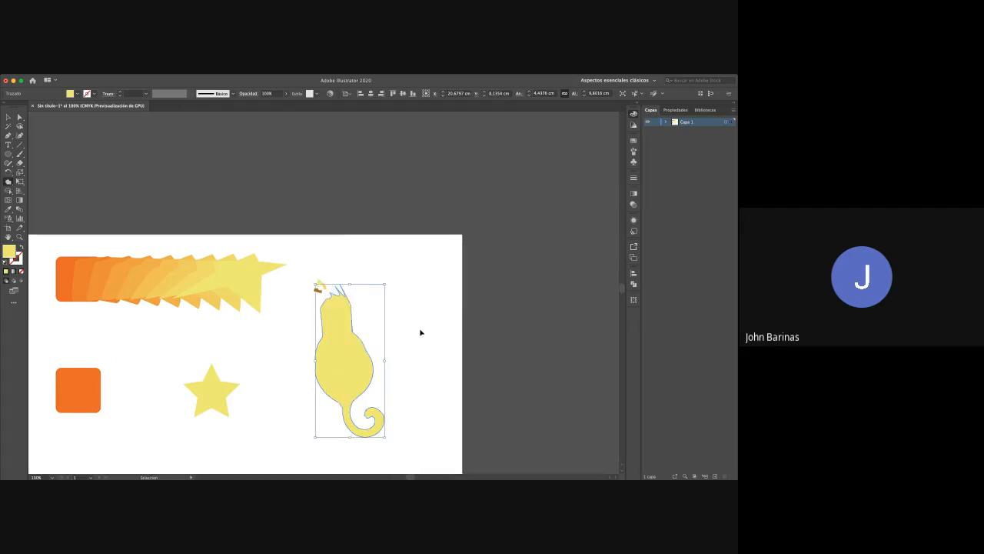
click(335, 319)
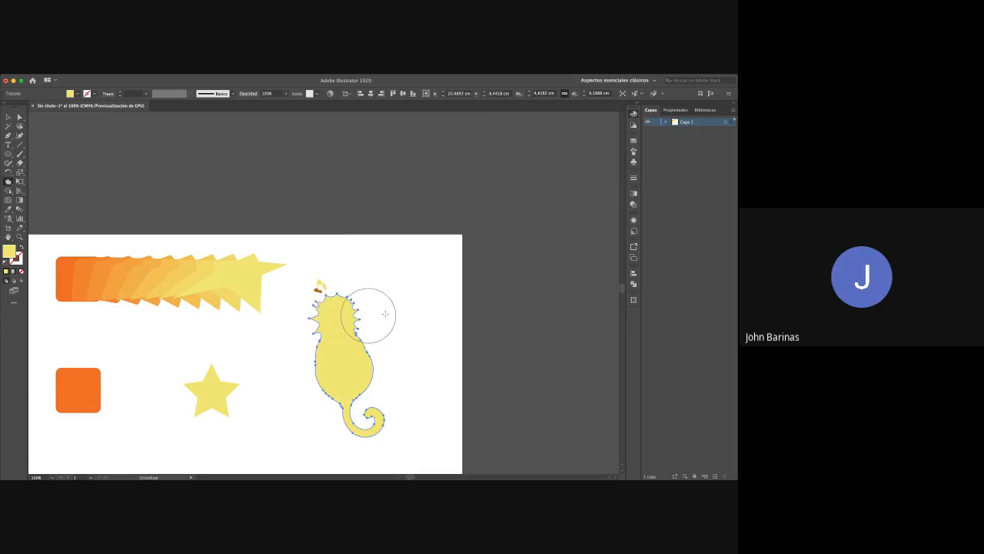
Undo the last spikes and try the Crystallize tool around the yellow shape's head and upper body
key(super+z)
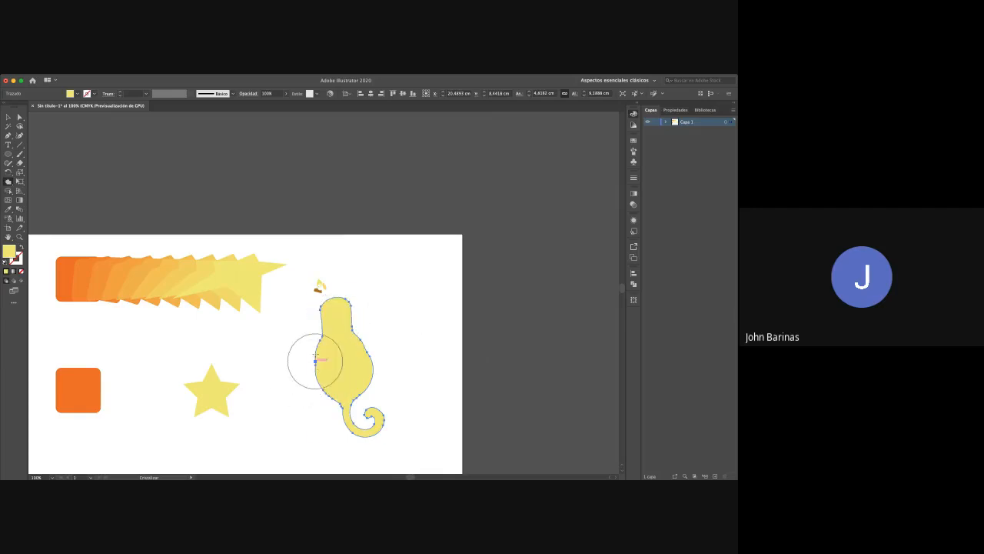
click(334, 300)
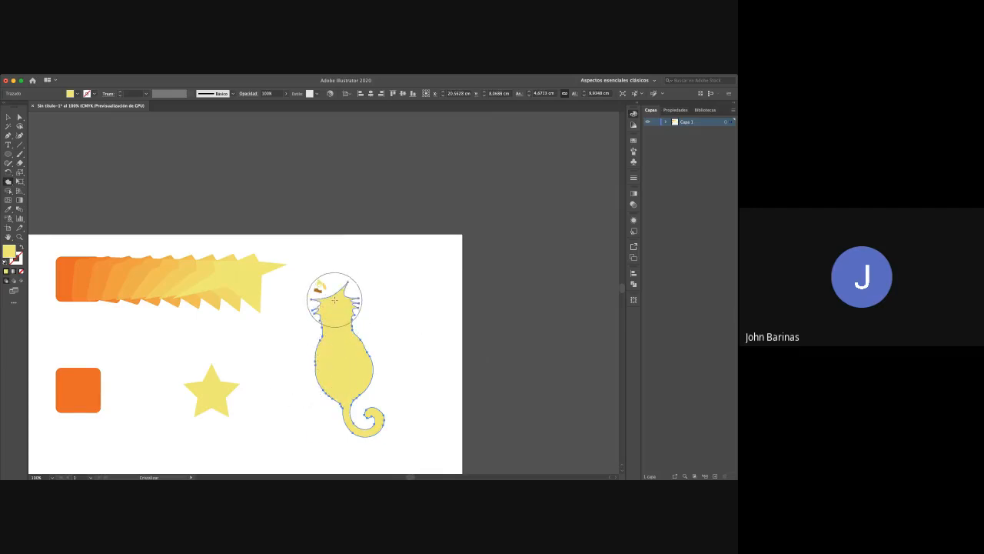
key(super+z)
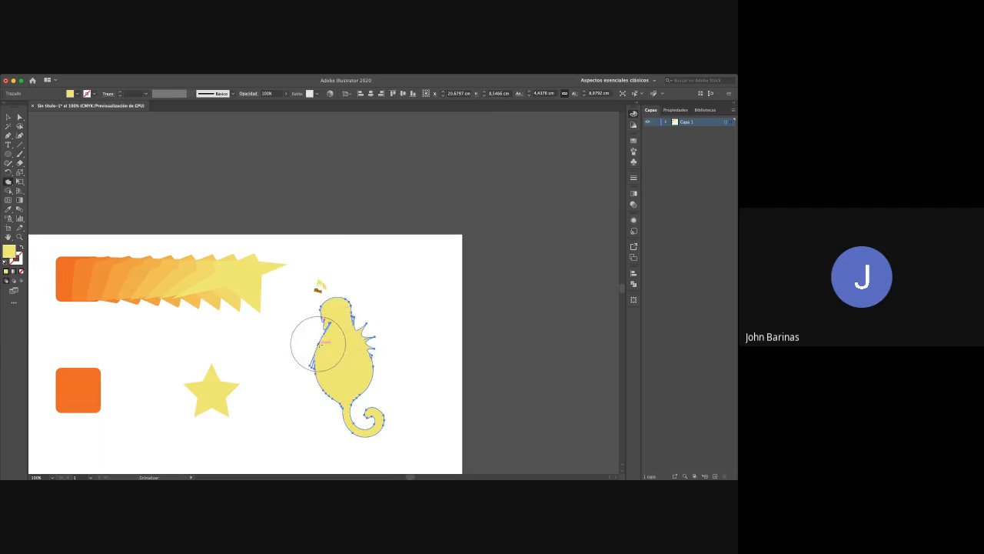
key(v)
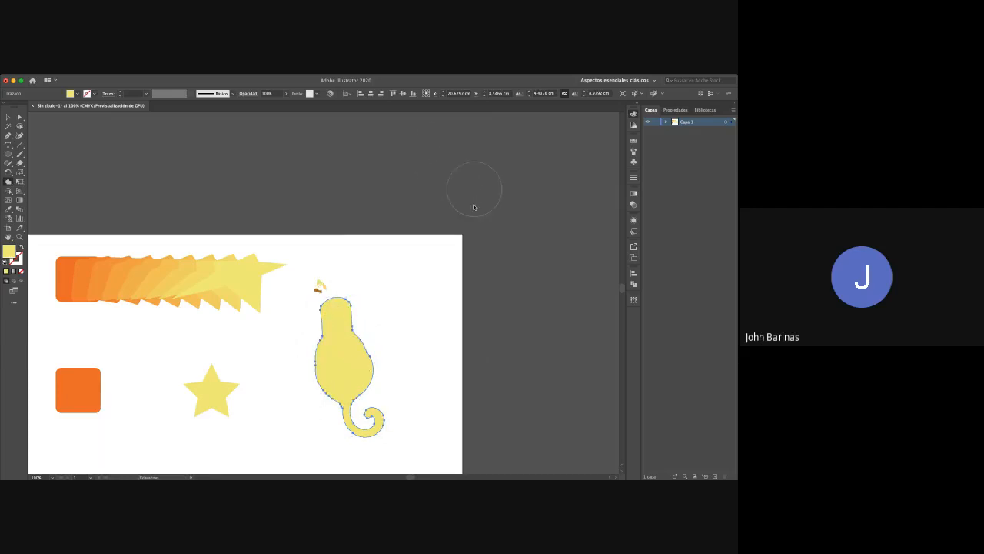
Try the Wrinkle tool along the yellow shape's body and head, then deselect it
click(474, 206)
mouse_move(355, 371)
mouse_down()
mouse_move(362, 328)
mouse_move(364, 358)
mouse_move(384, 335)
mouse_move(352, 352)
mouse_move(308, 344)
mouse_move(336, 363)
mouse_move(320, 362)
mouse_move(313, 332)
mouse_move(336, 296)
mouse_up()
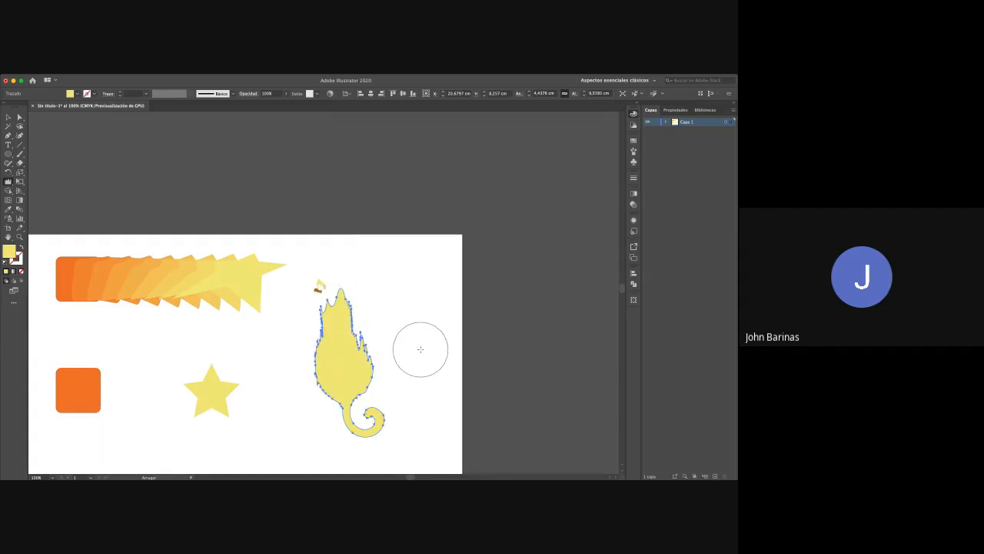
key(v)
click(421, 352)
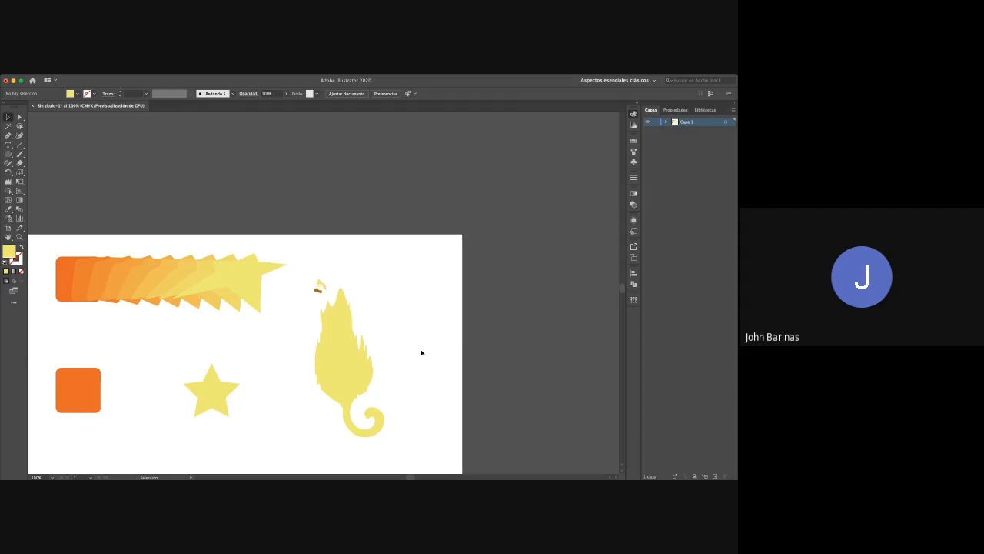
Undo the wrinkling and the earlier body bloat on the yellow shape
key(super+z)
key(super+z)
key(super+z)
key(super+z)
key(super+z)
key(super+z)
key(super+z)
key(super+z)
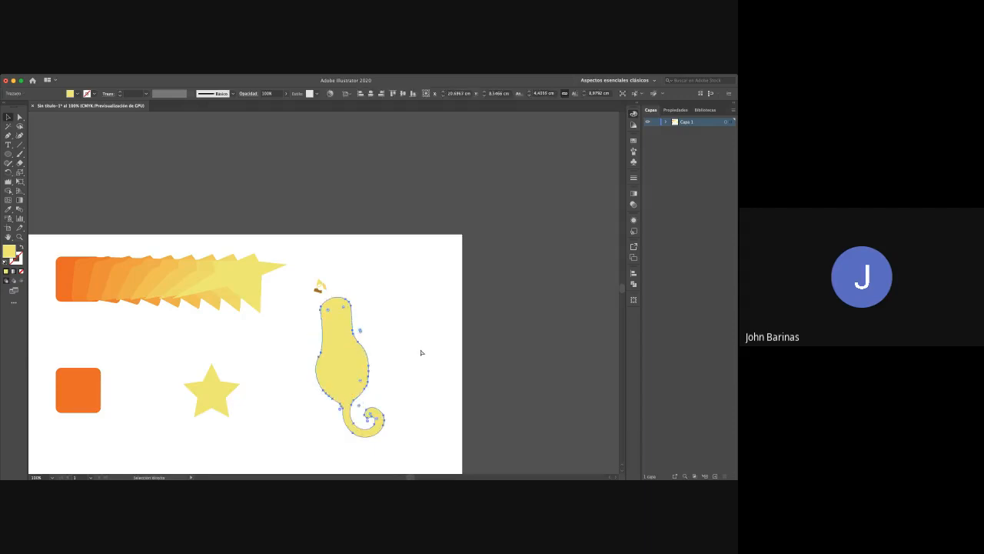
key(super+z)
key(v)
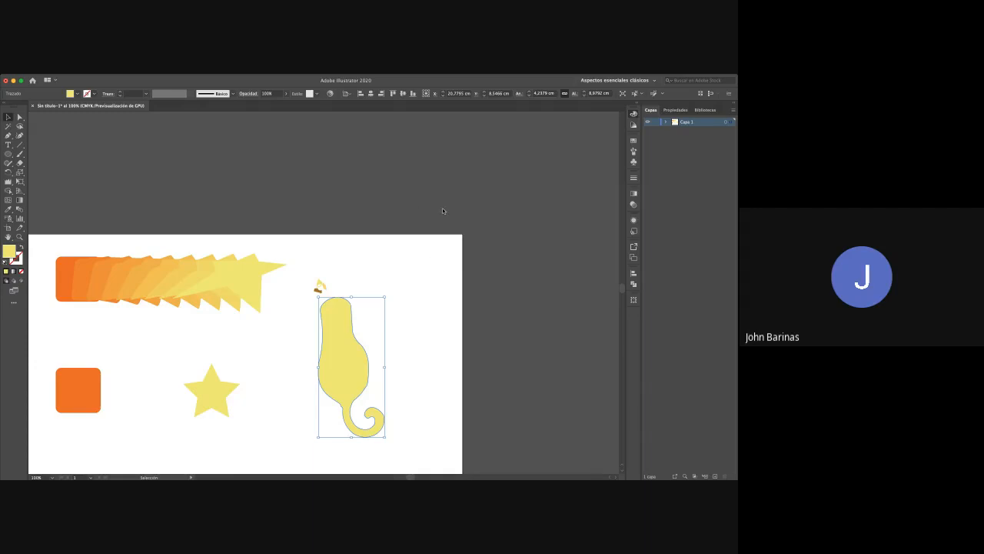
Swell the yellow shape's body and extend its head slightly upward with the Warp tool
click(344, 366)
mouse_move(343, 366)
mouse_down()
mouse_move(337, 357)
mouse_move(339, 373)
mouse_move(341, 362)
mouse_move(351, 374)
mouse_up()
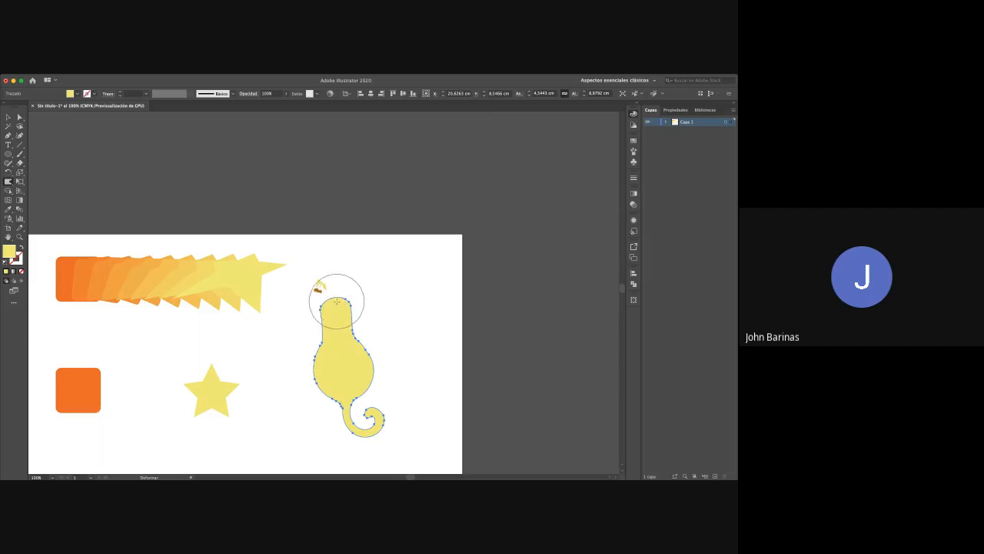
mouse_move(337, 300)
mouse_down()
mouse_move(330, 289)
mouse_move(322, 314)
mouse_move(350, 313)
mouse_up()
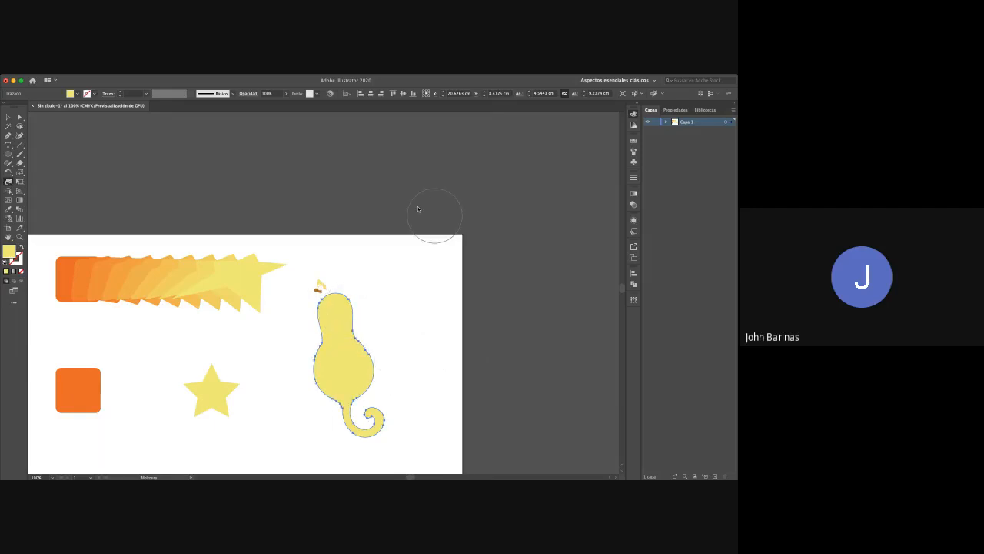
Curl the yellow shape's tail more tightly with the Twirl tool
mouse_move(356, 411)
mouse_down()
mouse_move(411, 416)
mouse_move(377, 420)
mouse_up()
key(super+z)
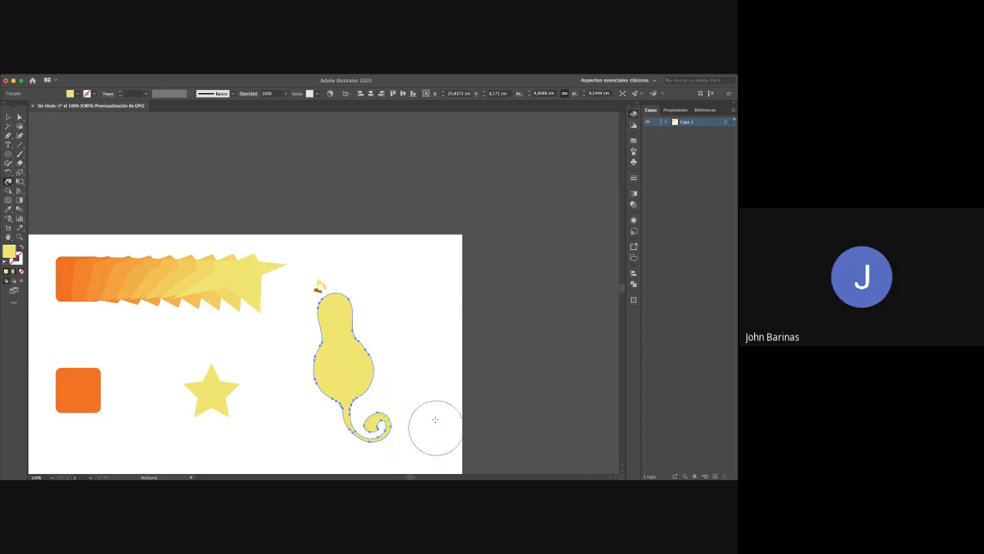
key(v)
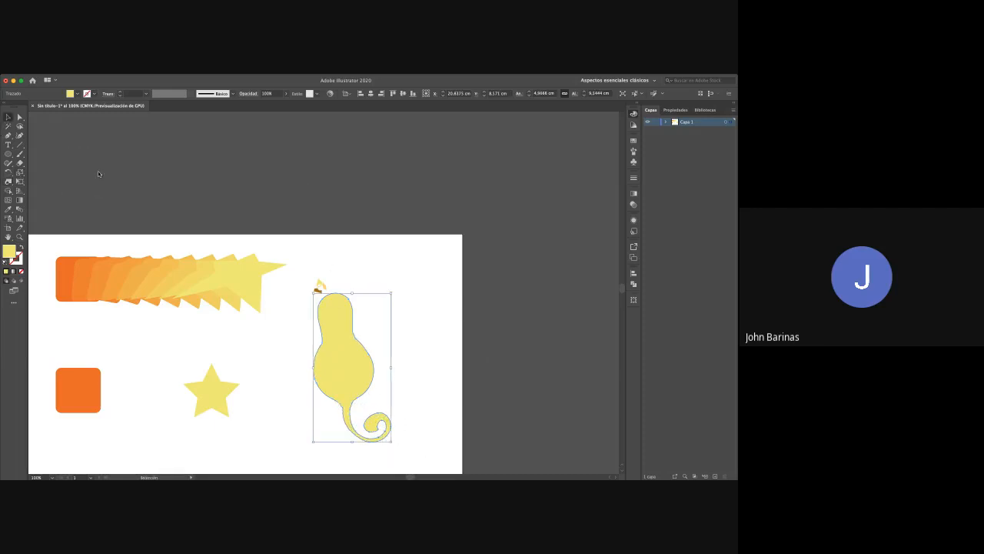
Move the yellow creature toward the artboard's right side and rotate it slightly clockwise
click(359, 289)
drag(334, 304, 376, 281)
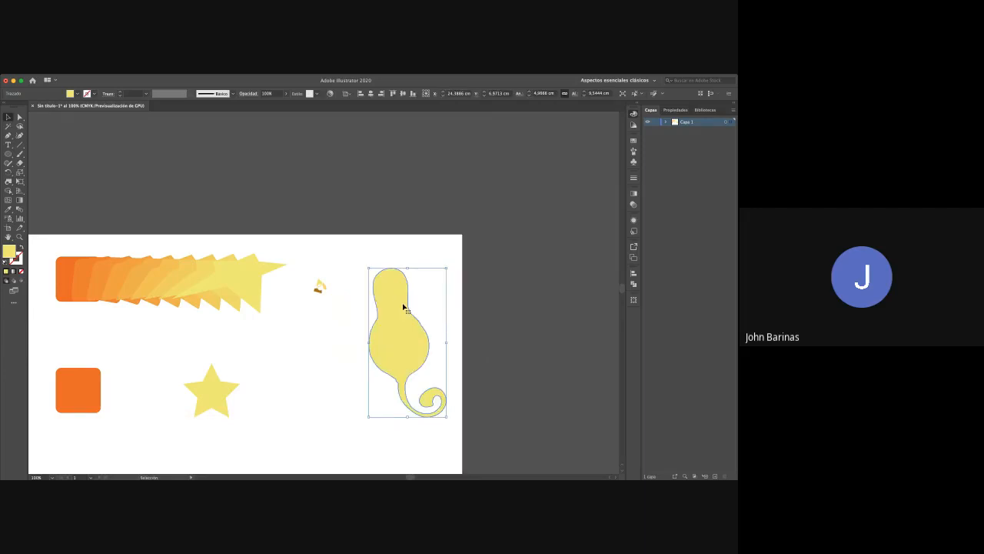
mouse_move(439, 273)
mouse_down()
mouse_move(466, 277)
mouse_move(447, 278)
mouse_up()
click(418, 265)
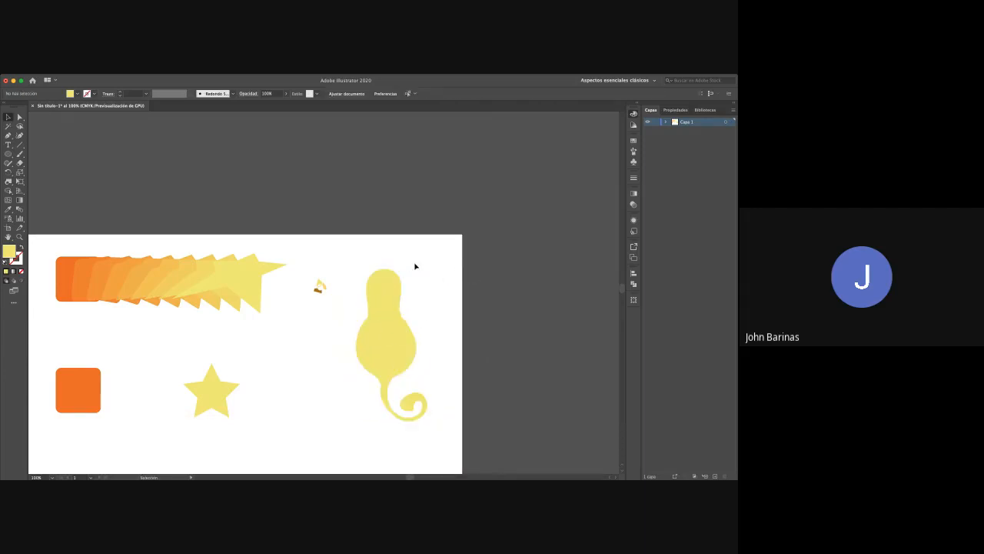
Move the yellow creature up near the artboard's upper edge
click(384, 281)
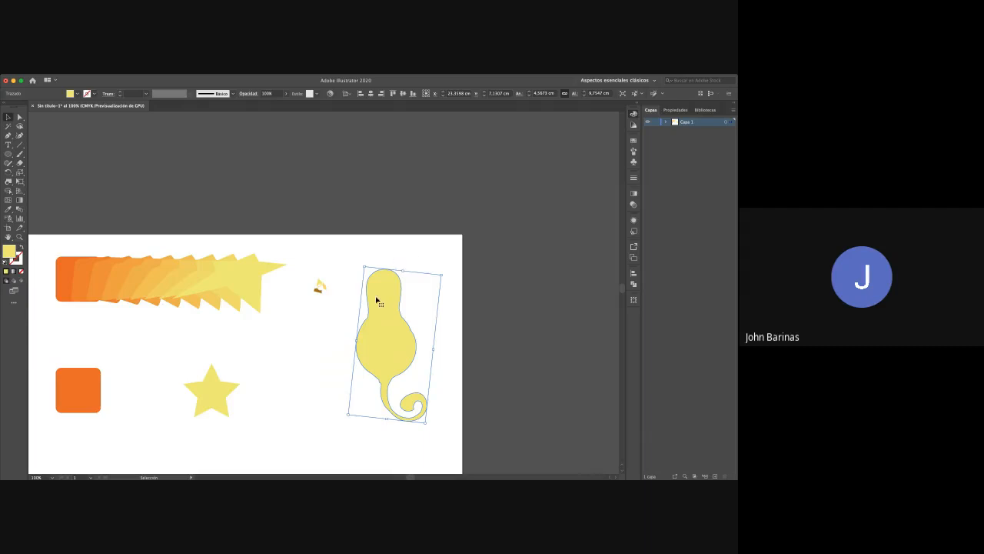
key(space)
drag(353, 333, 449, 289)
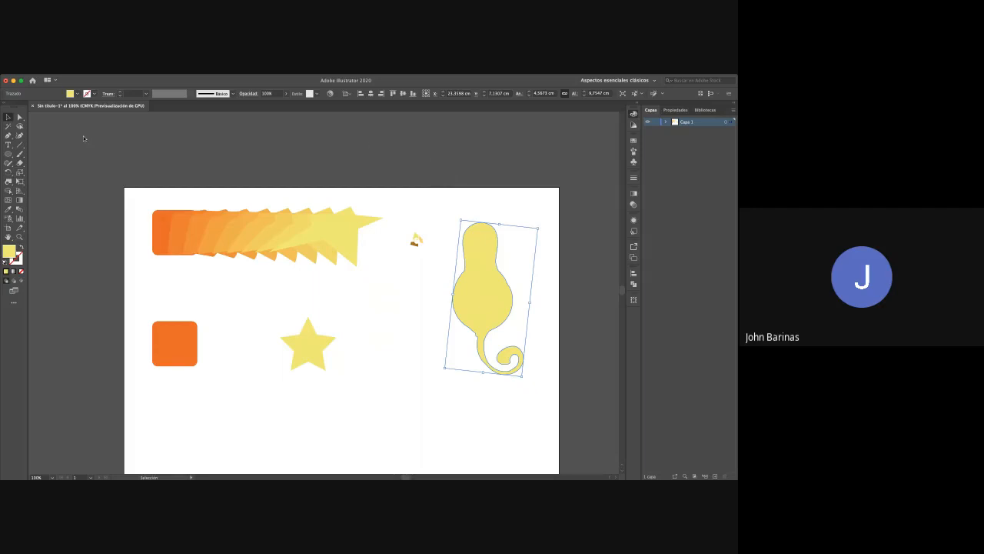
click(181, 350)
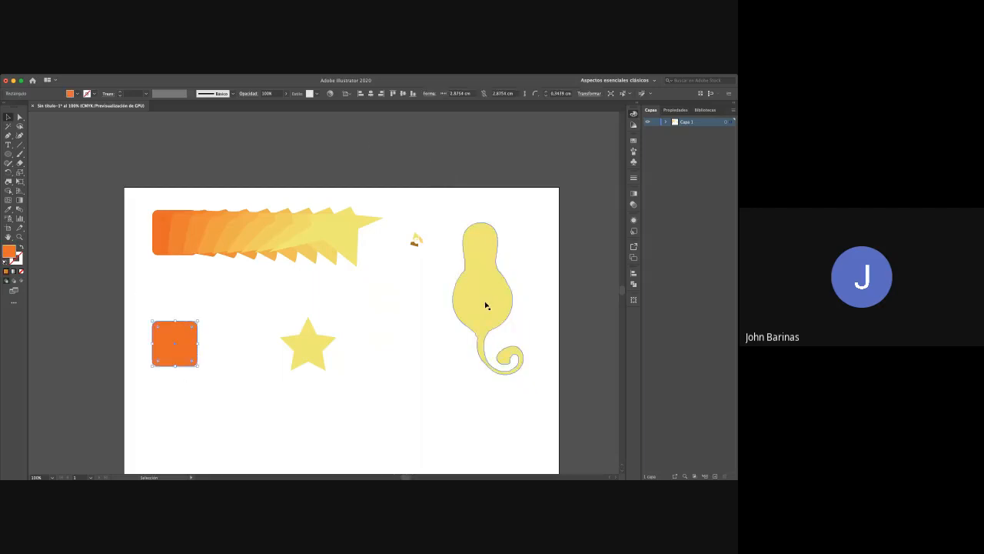
mouse_move(485, 303)
mouse_down()
mouse_move(491, 276)
mouse_move(505, 275)
mouse_move(490, 298)
mouse_move(489, 285)
mouse_up()
Place a copy of the yellow star to its right at the same height
click(286, 346)
click(297, 352)
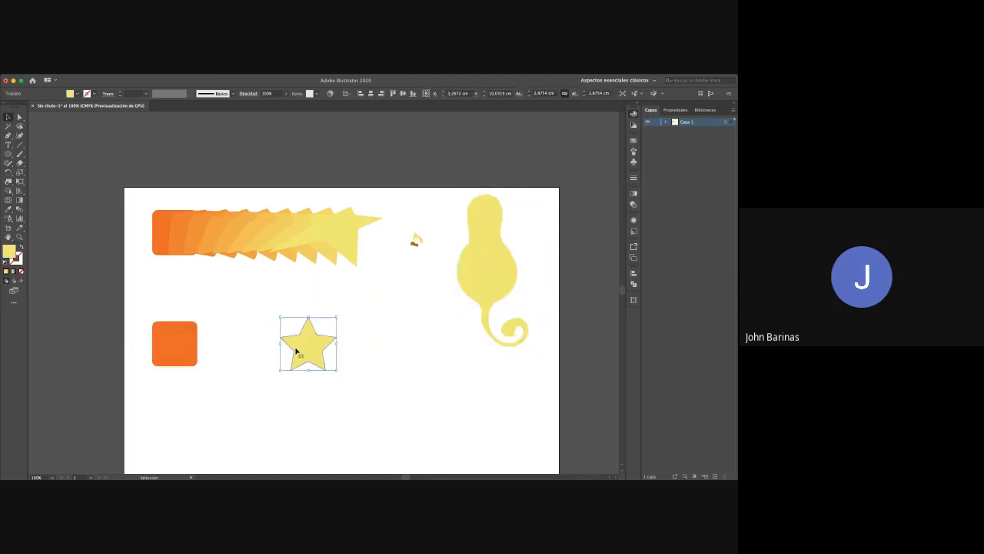
click(188, 356)
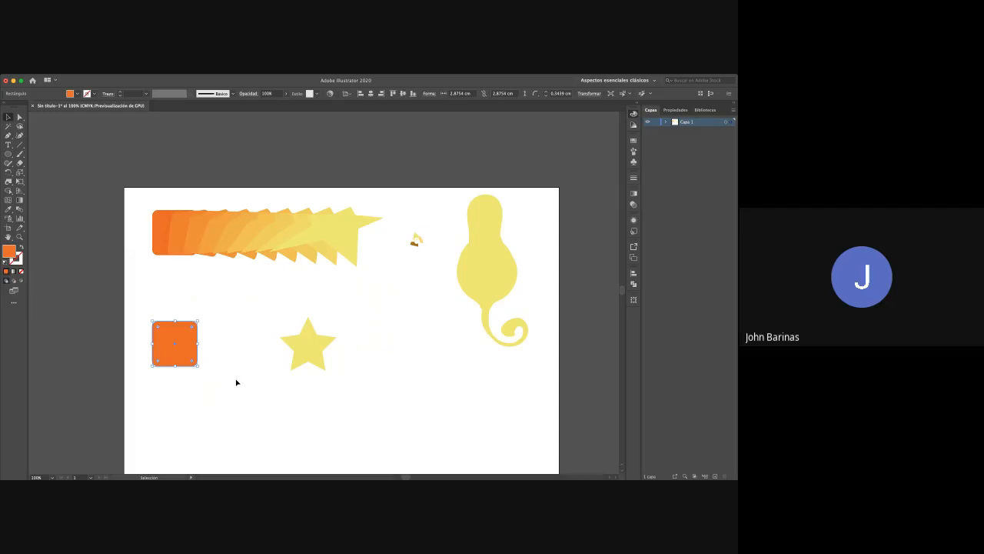
click(315, 355)
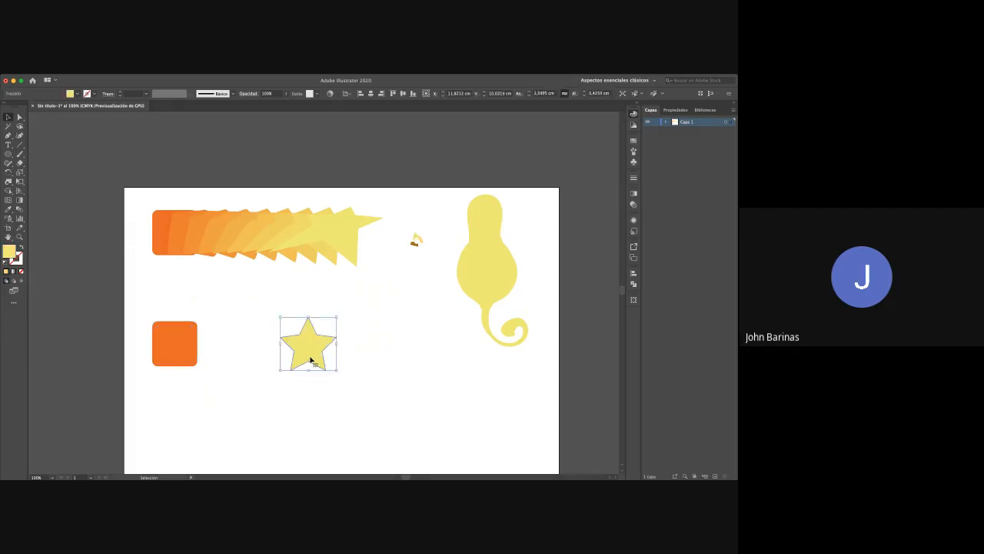
drag(310, 359, 436, 358)
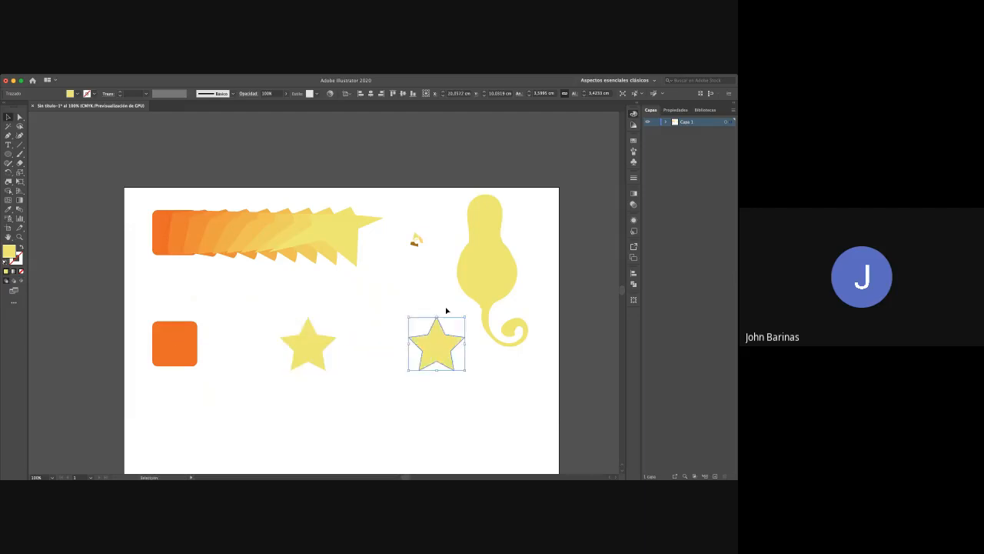
Move the yellow creature to the artboard's right edge and delete the star copy
drag(485, 281, 512, 284)
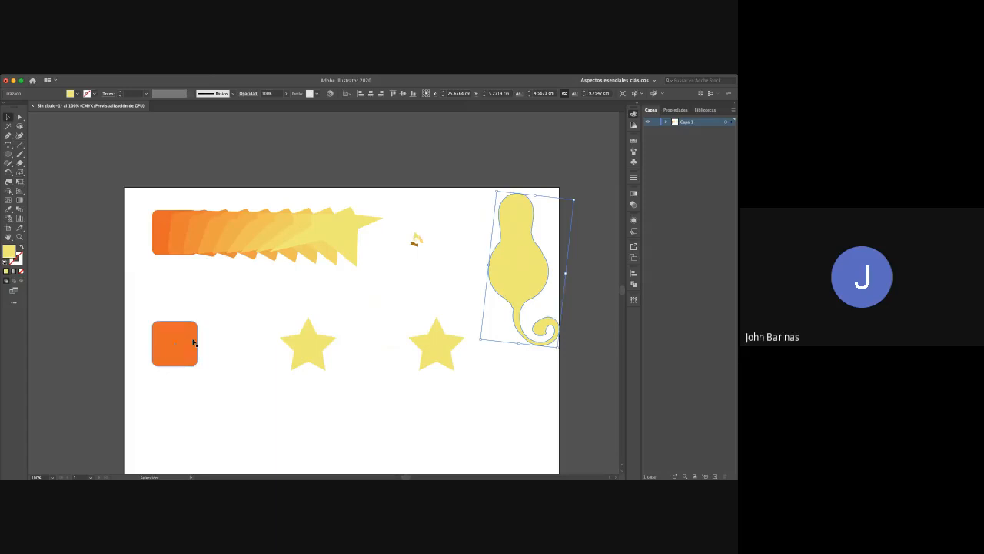
click(430, 344)
key(Delete)
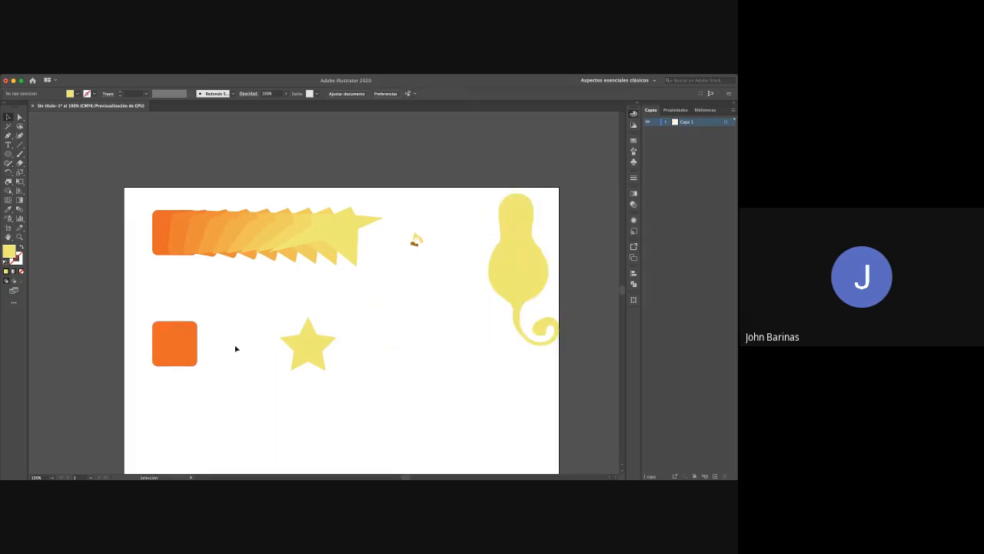
Place a copy of the orange rounded square to the right of the yellow star, level with the original
click(184, 354)
drag(186, 355, 453, 355)
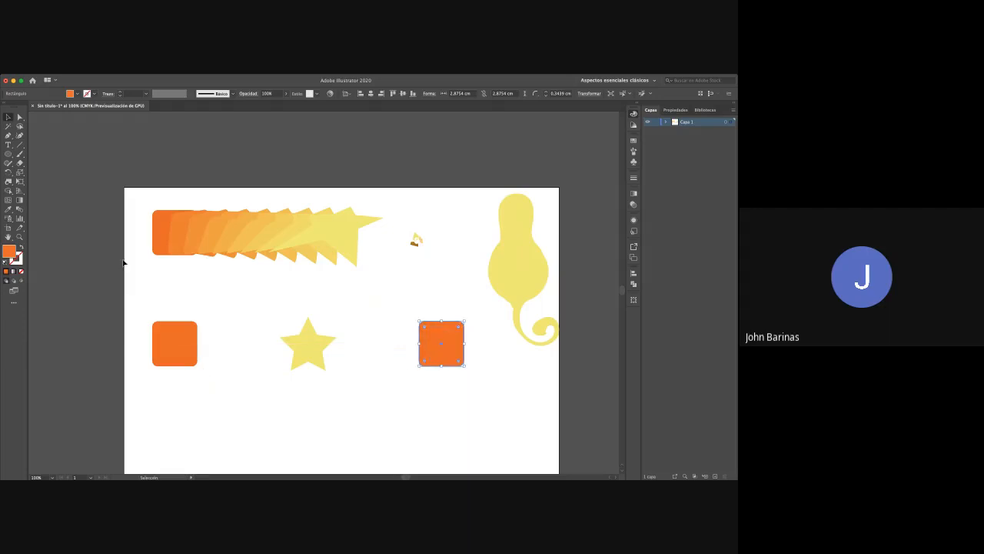
click(179, 332)
click(308, 352)
click(424, 345)
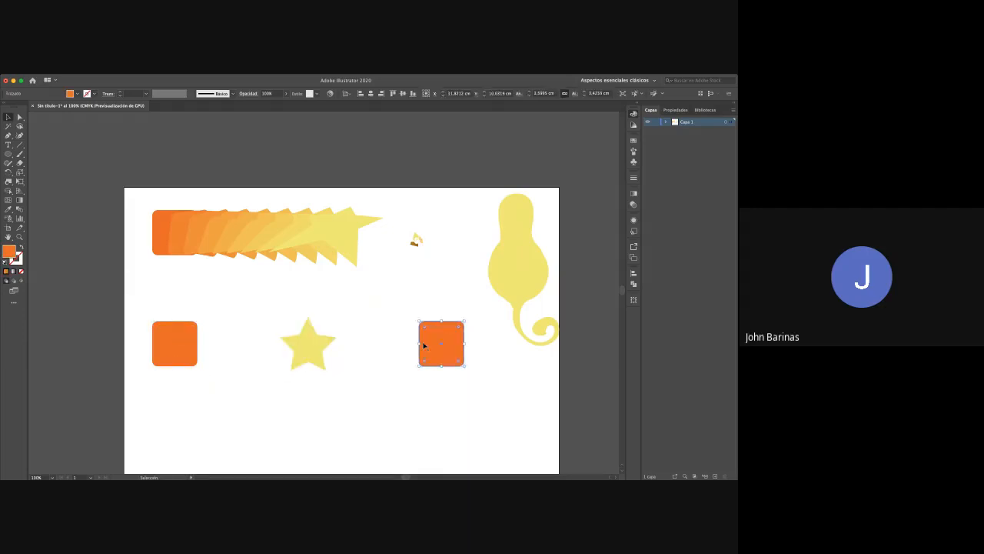
click(165, 299)
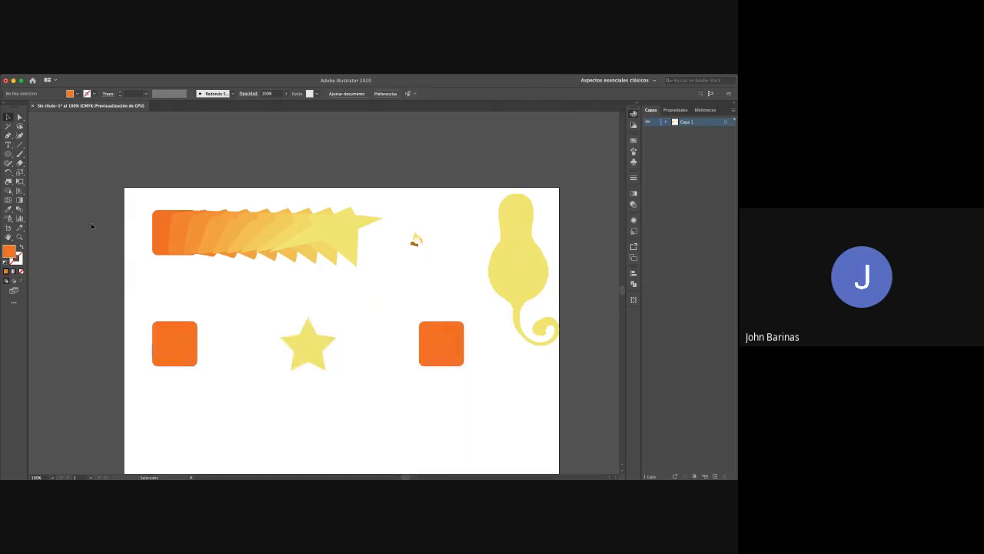
Blend the orange square, the yellow star and the second orange square into one continuous blend with the Blend tool
click(20, 210)
click(306, 354)
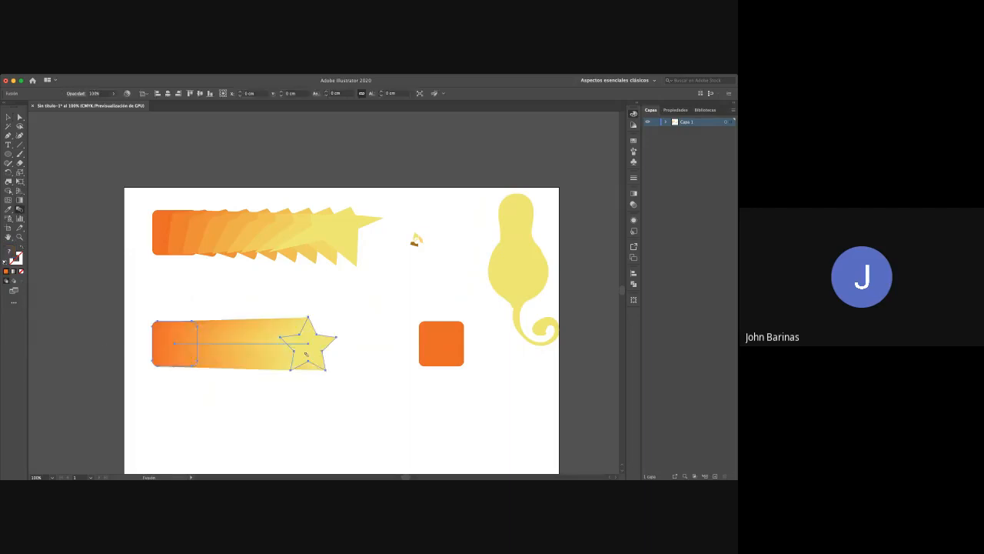
click(447, 350)
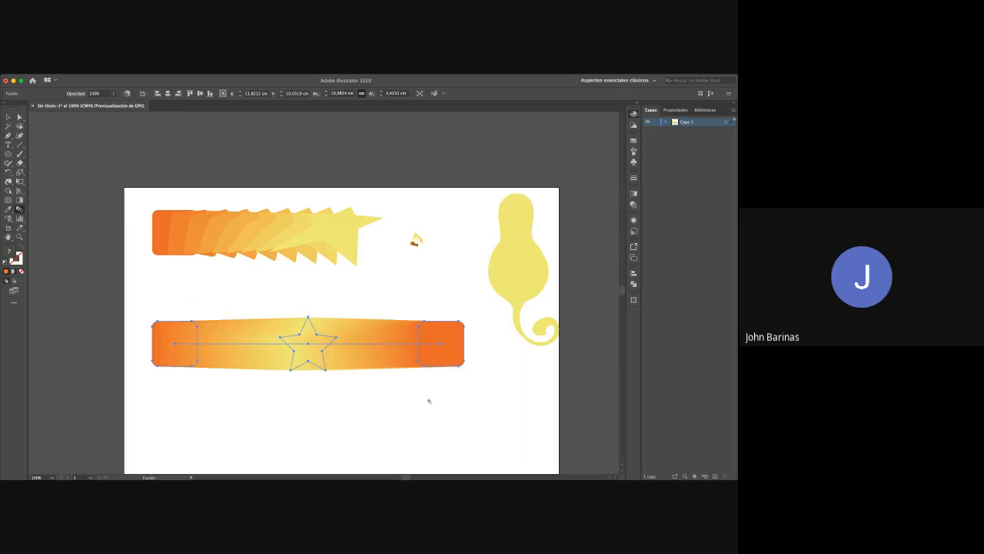
key(v)
click(376, 424)
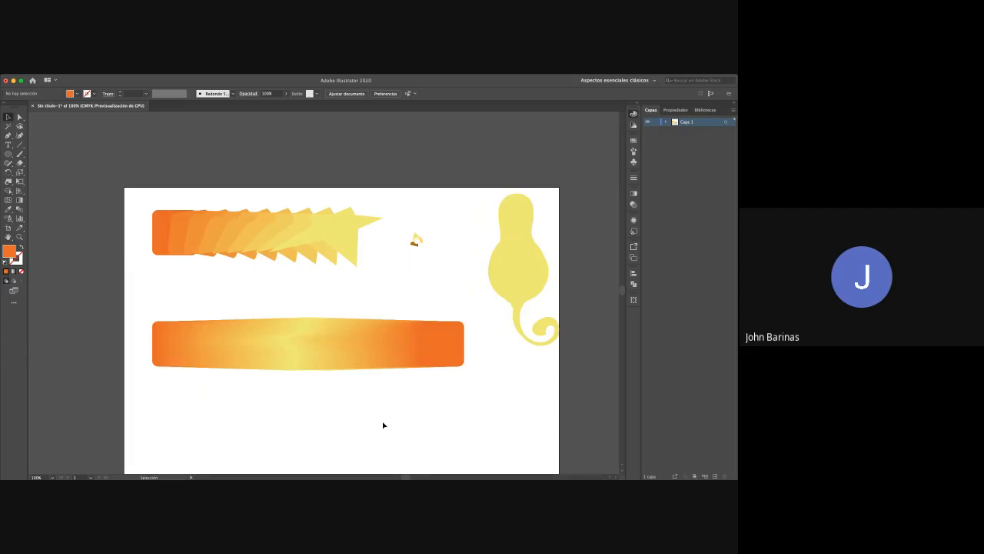
Rotate the right-hand orange square of the lower blend about 45° so its corner points outward
key(a)
click(450, 354)
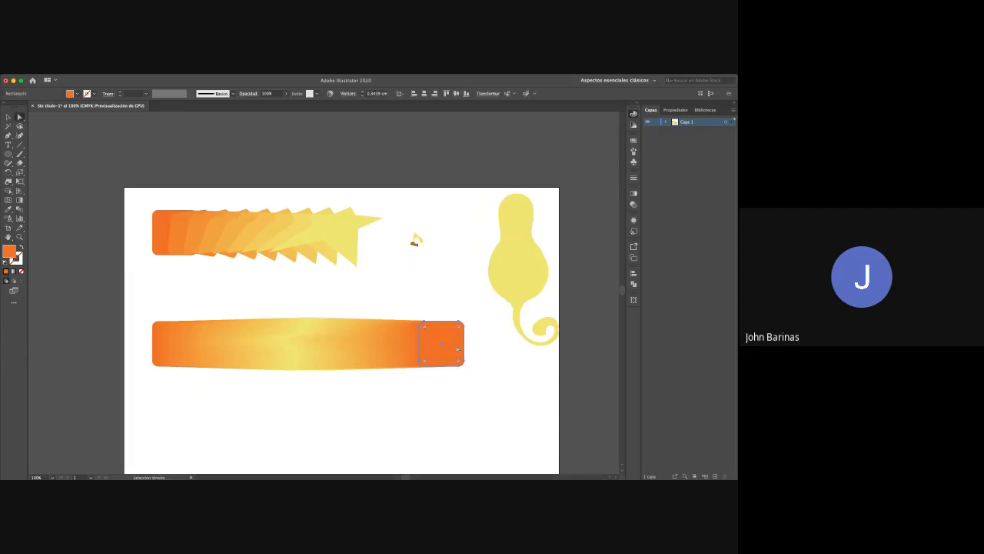
key(v)
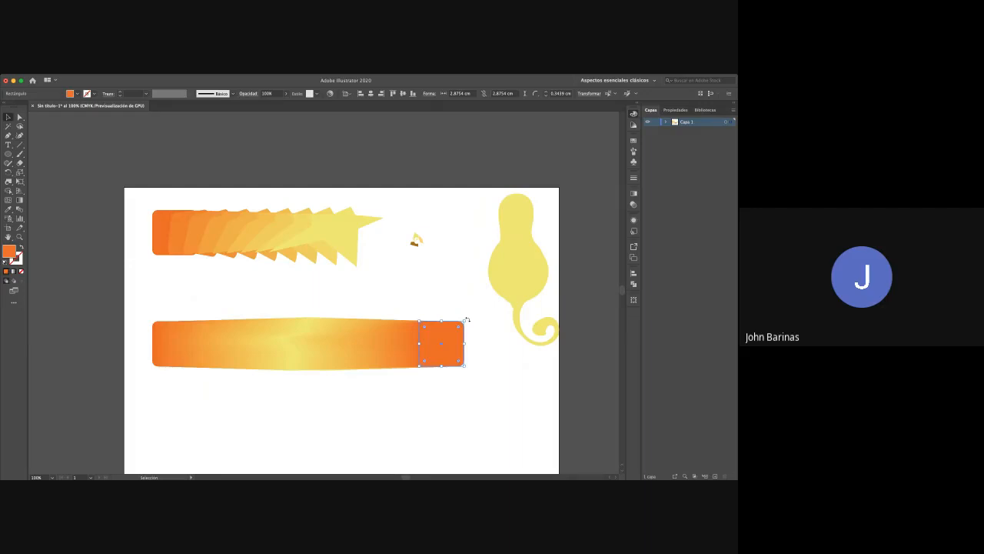
drag(465, 321, 470, 346)
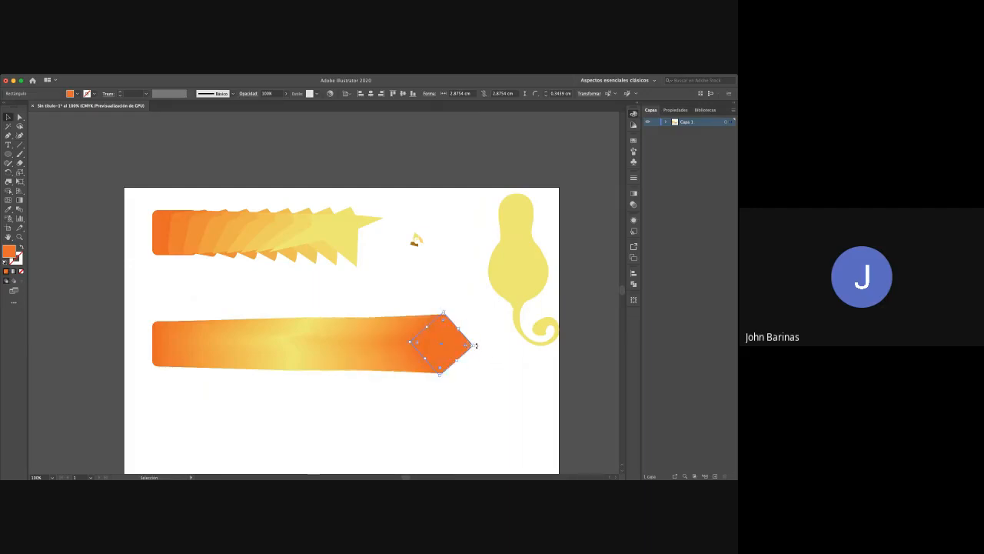
click(487, 360)
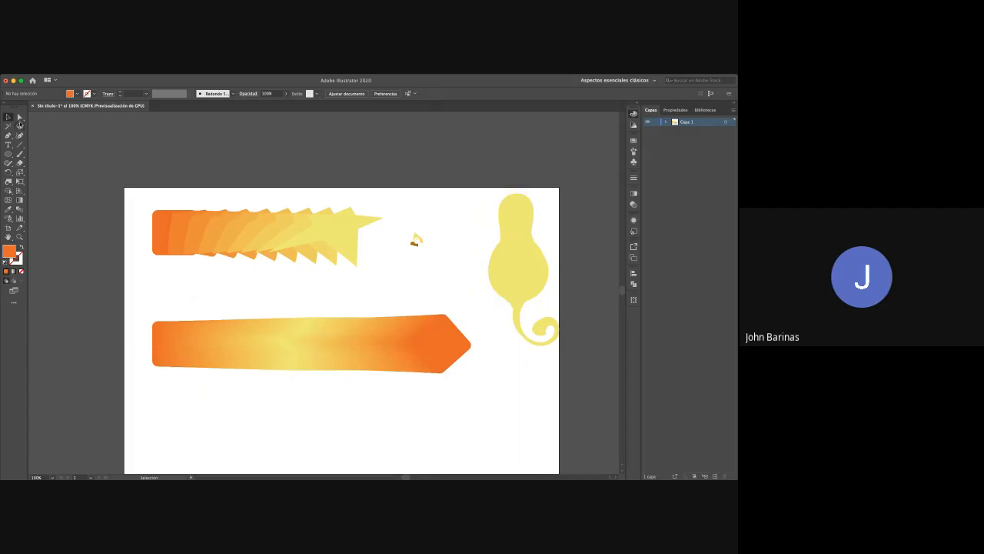
Bend the lower blend by moving its star up and left and its right-hand square down and left
click(19, 117)
click(307, 352)
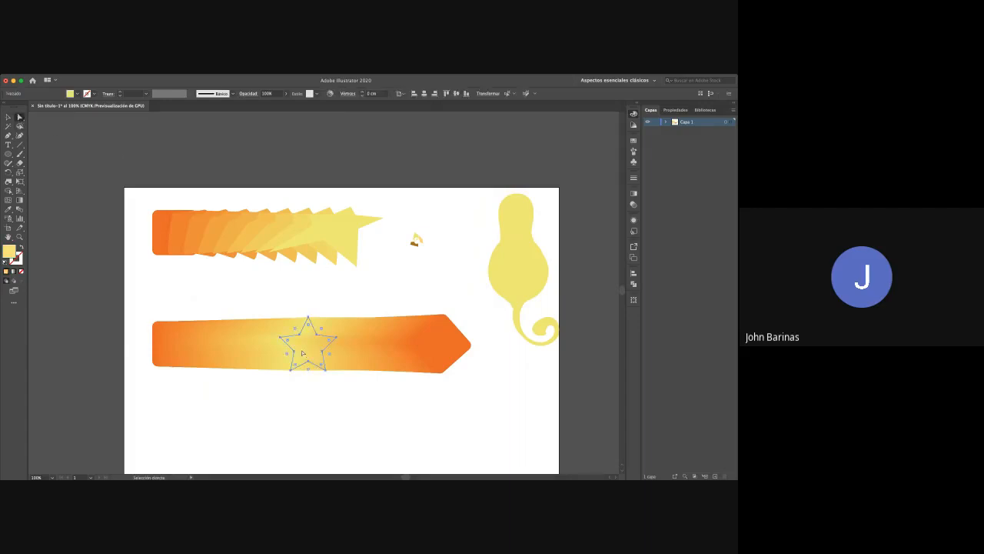
drag(307, 352, 279, 312)
drag(450, 345, 366, 401)
click(431, 374)
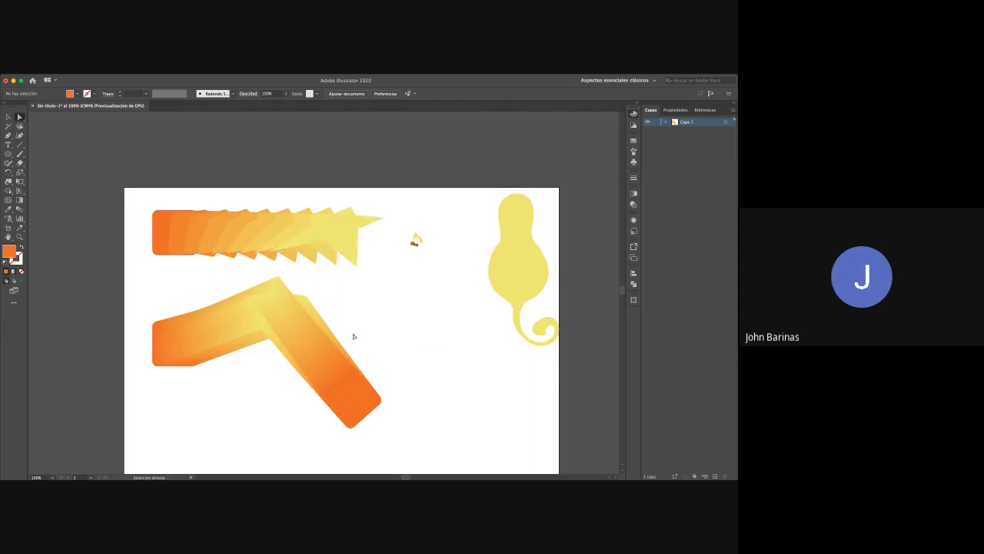
Stretch the right-hand orange square of the lower blend up and to the right into a long slanted rectangle
click(363, 413)
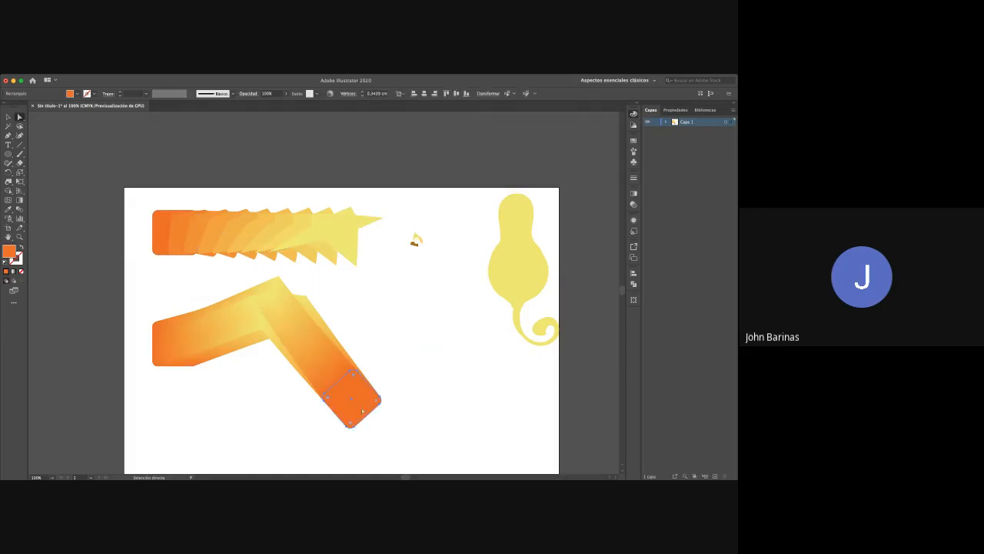
click(8, 117)
drag(371, 384, 433, 352)
click(466, 369)
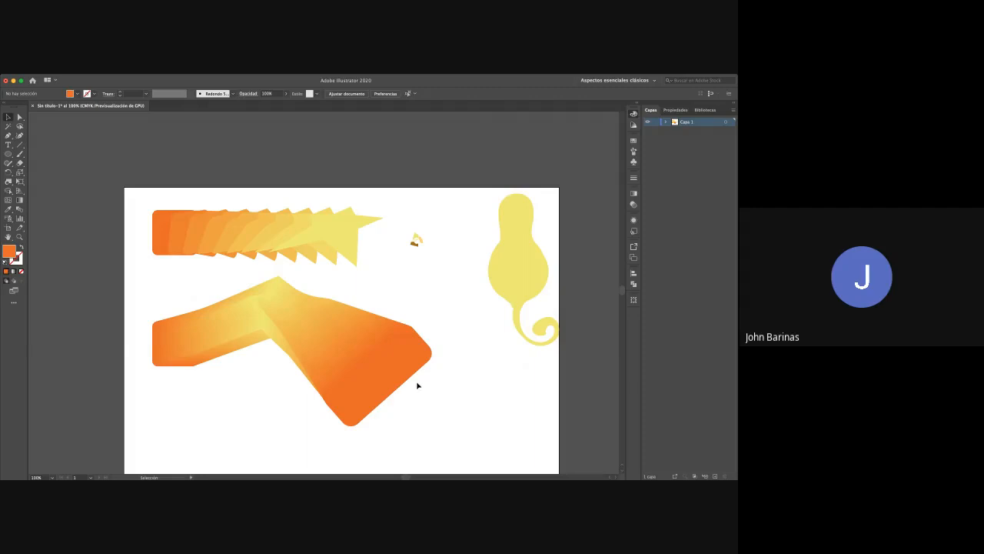
Reverse the lower blend's spine and its front-to-back order, and return the spine to its original direction
click(382, 373)
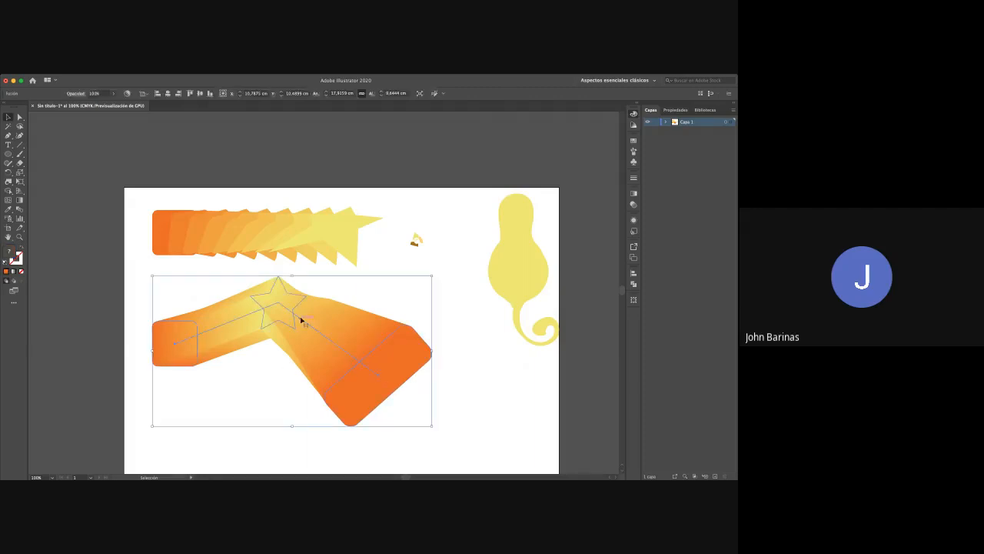
key(space)
drag(347, 353, 328, 307)
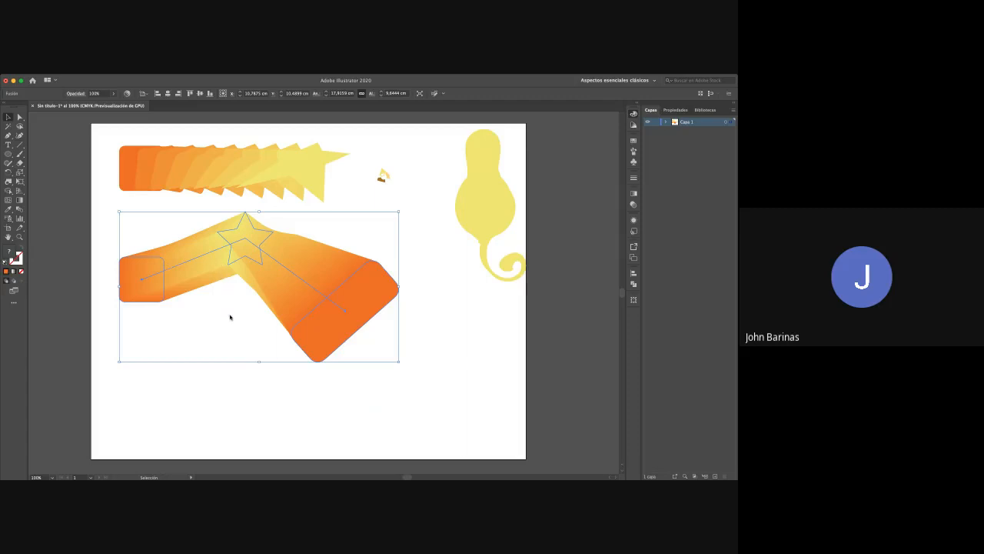
key(super+z)
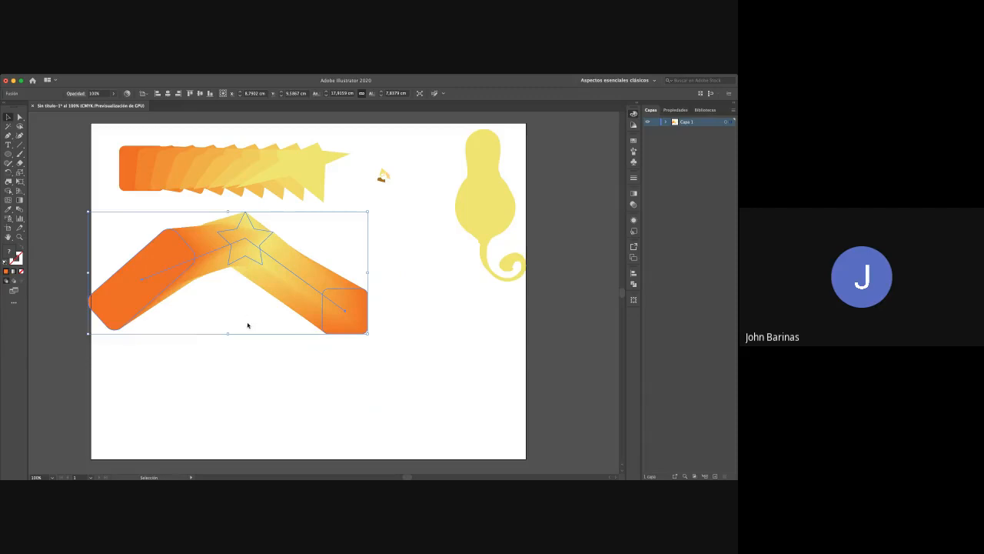
key(super+z)
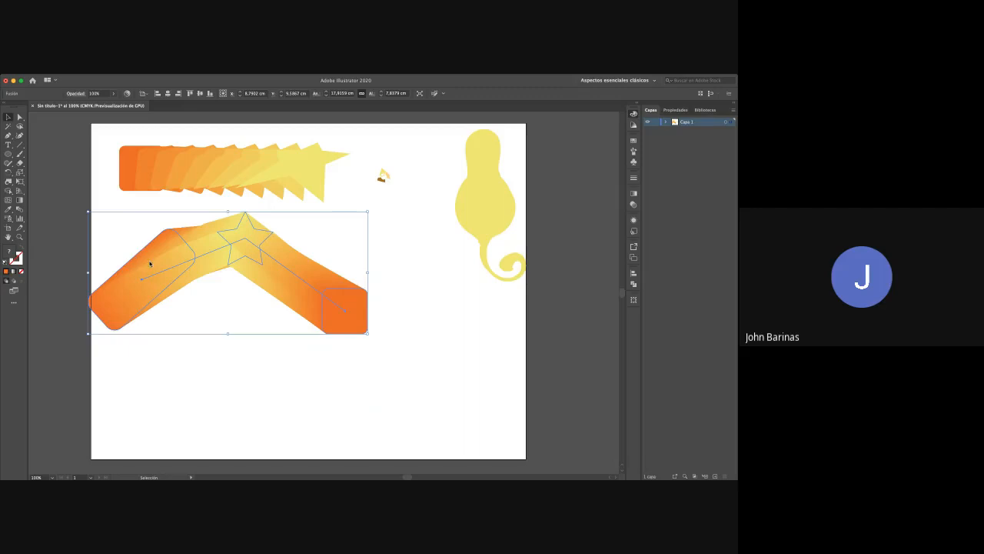
key(super+z)
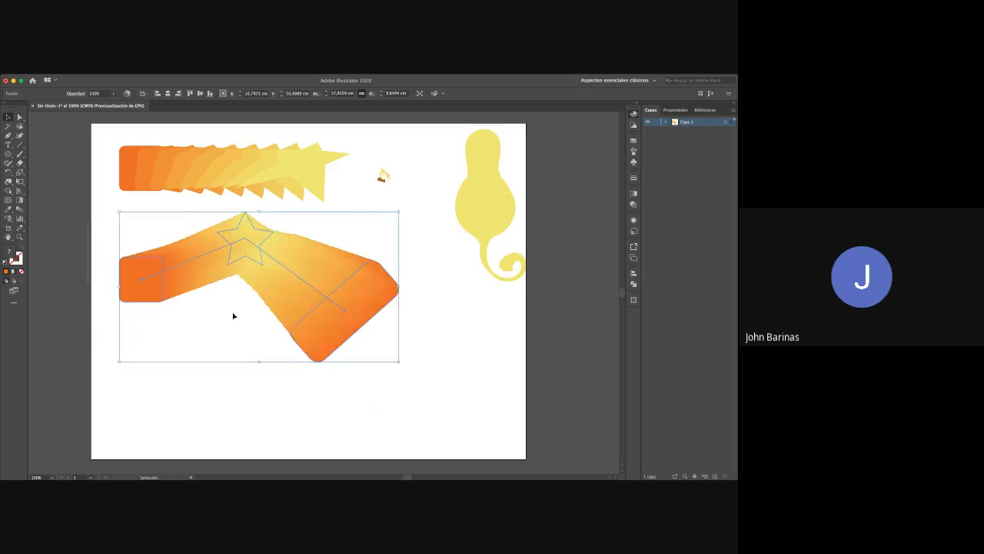
Try to recolour all the shapes of the lower blend with a green fill
click(462, 324)
click(371, 313)
key(a)
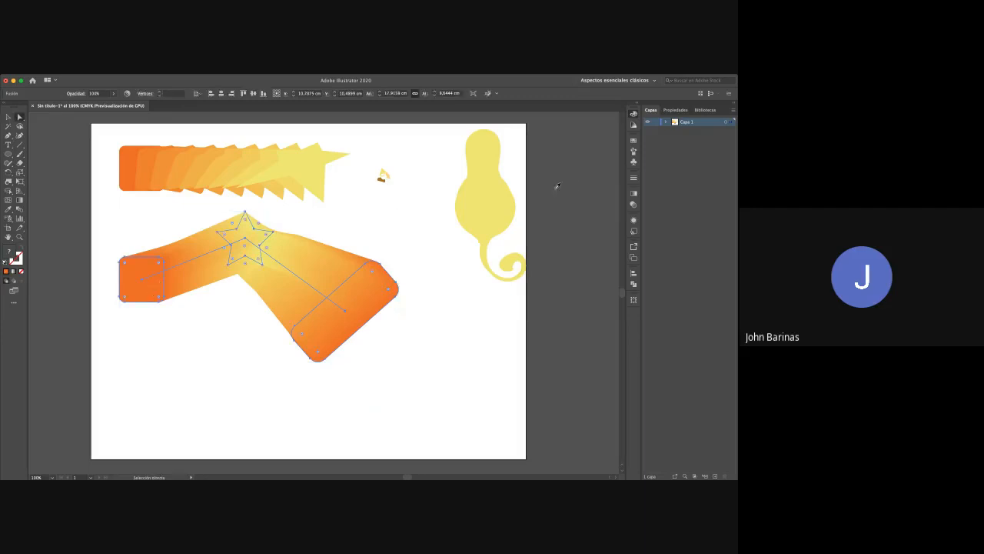
click(565, 185)
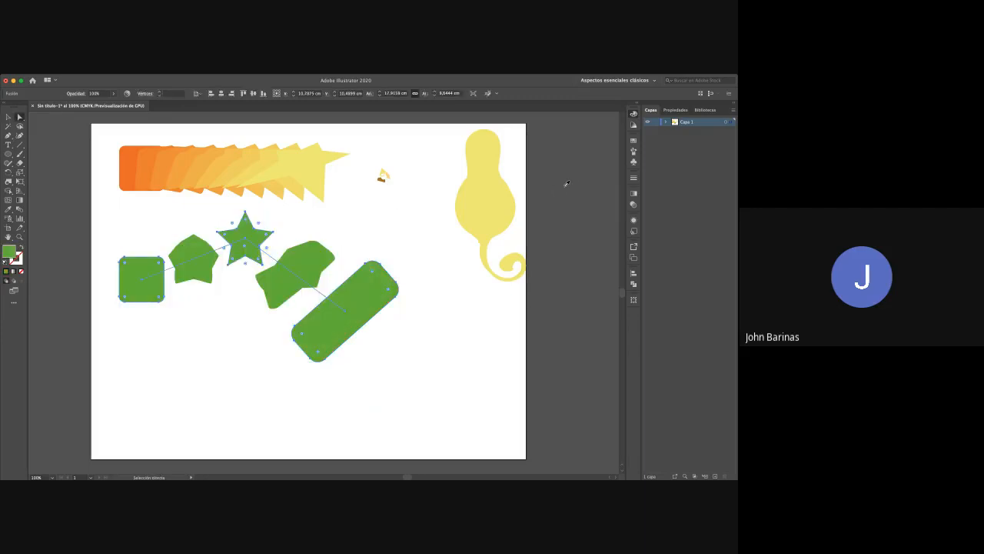
key(super+z)
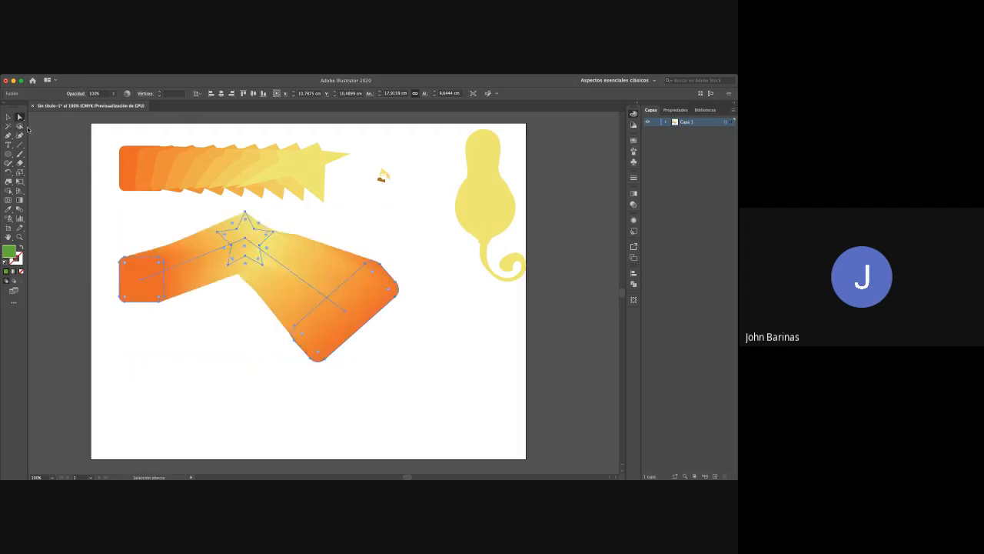
Fill only the left-hand orange square of the lower blend with a bluish green
click(123, 213)
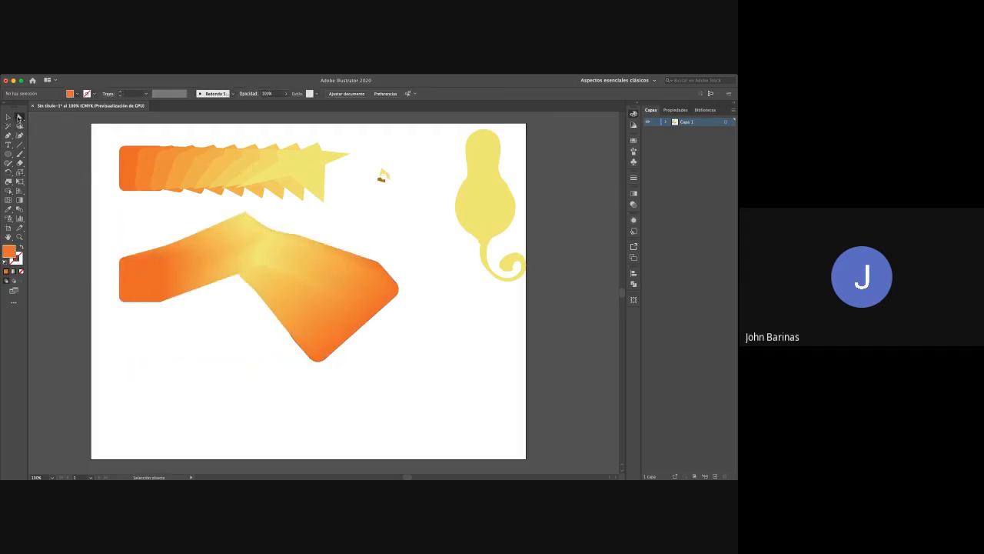
click(142, 289)
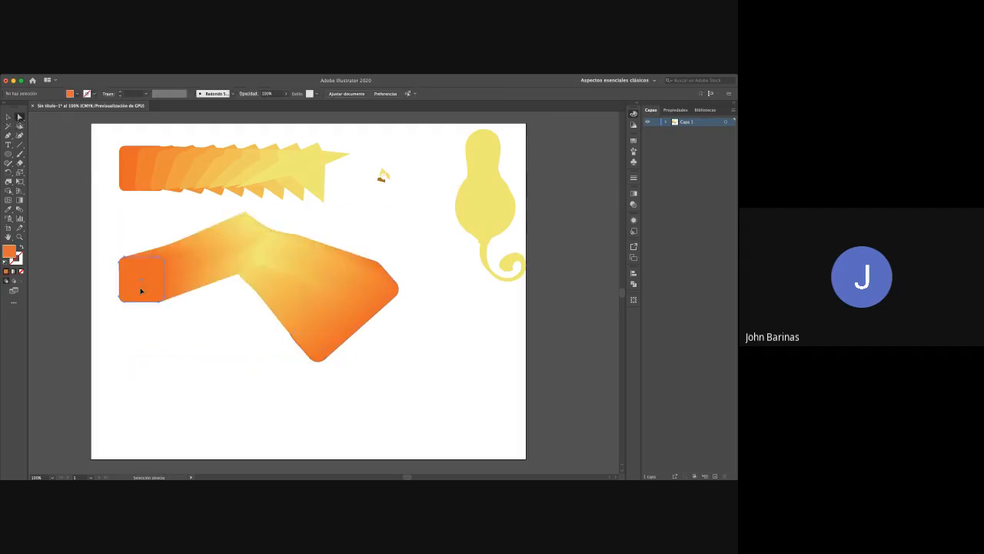
click(573, 183)
key(v)
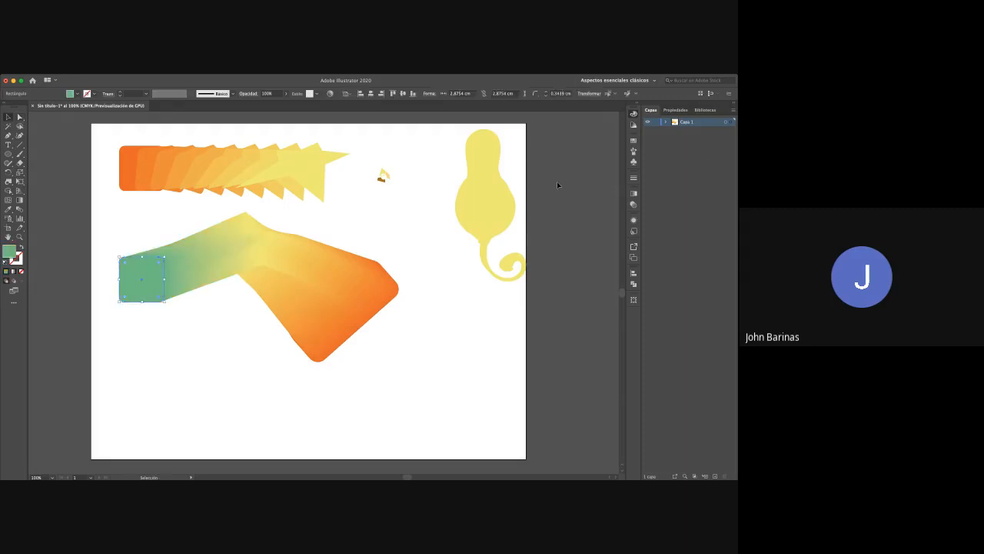
click(216, 392)
Reverse the lower blend's front-to-back order so the large right-hand shape lies on top
click(193, 285)
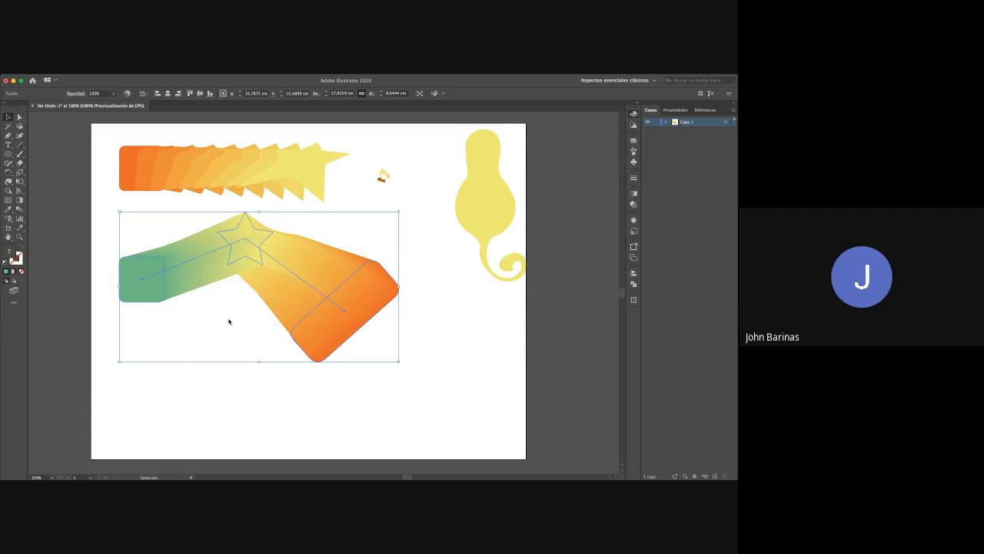
click(229, 322)
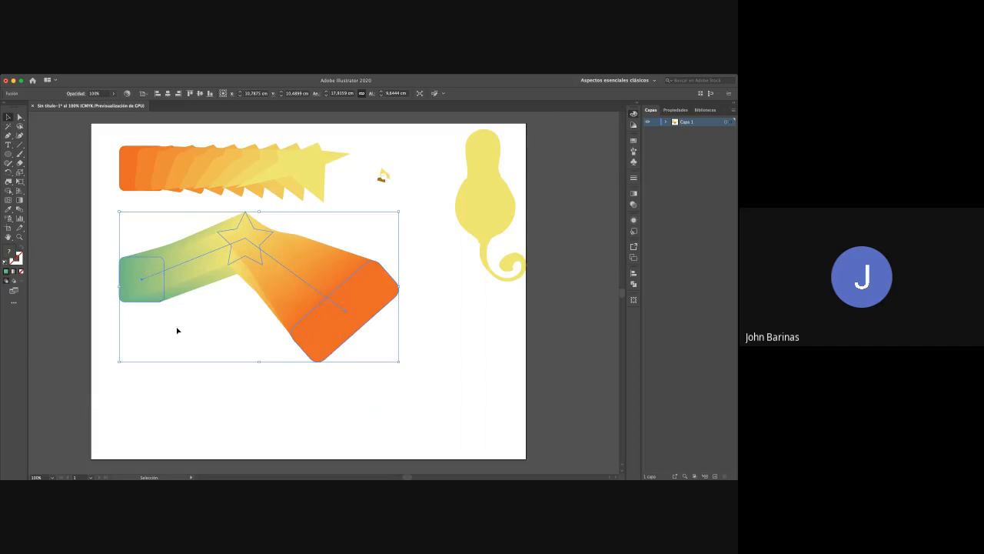
click(233, 322)
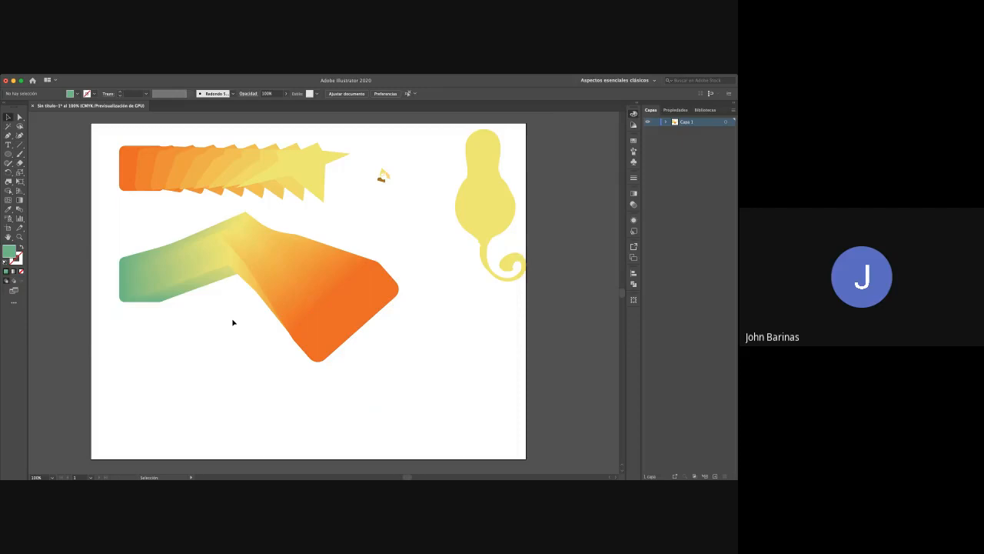
Place a copy of the upper stepped blend below the bent blend, near the artboard's lower edge
click(192, 176)
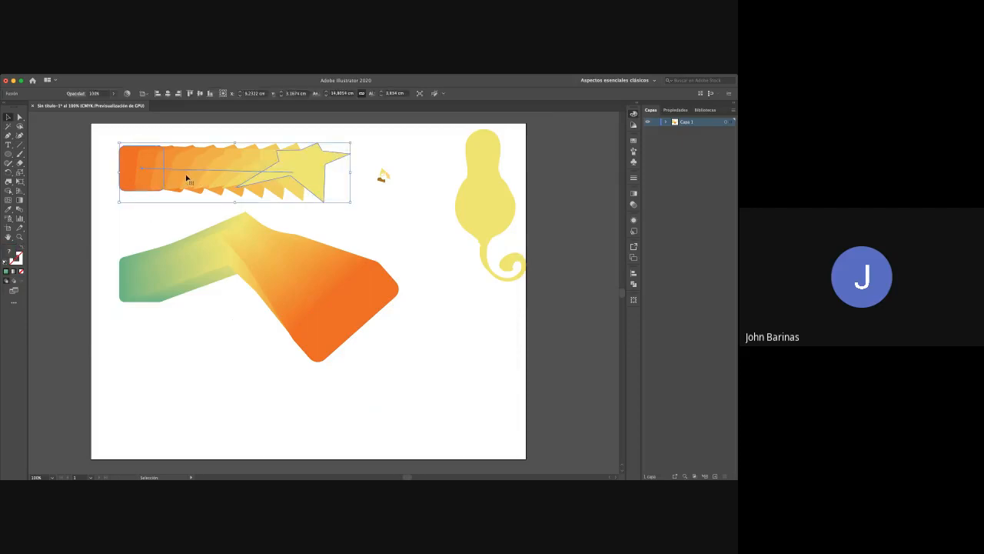
key(a)
key(v)
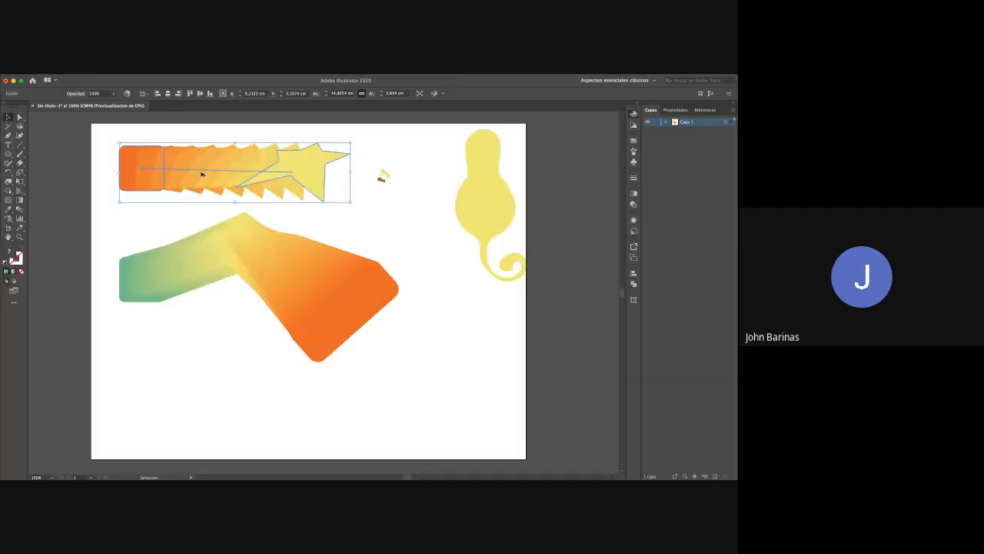
drag(202, 175, 222, 410)
key(space)
drag(345, 373, 300, 326)
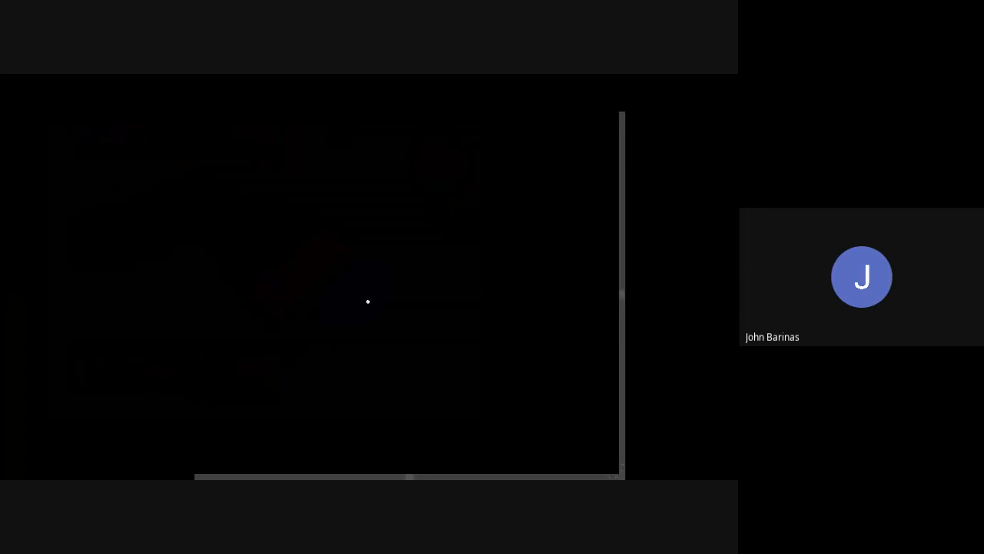
drag(366, 301, 366, 277)
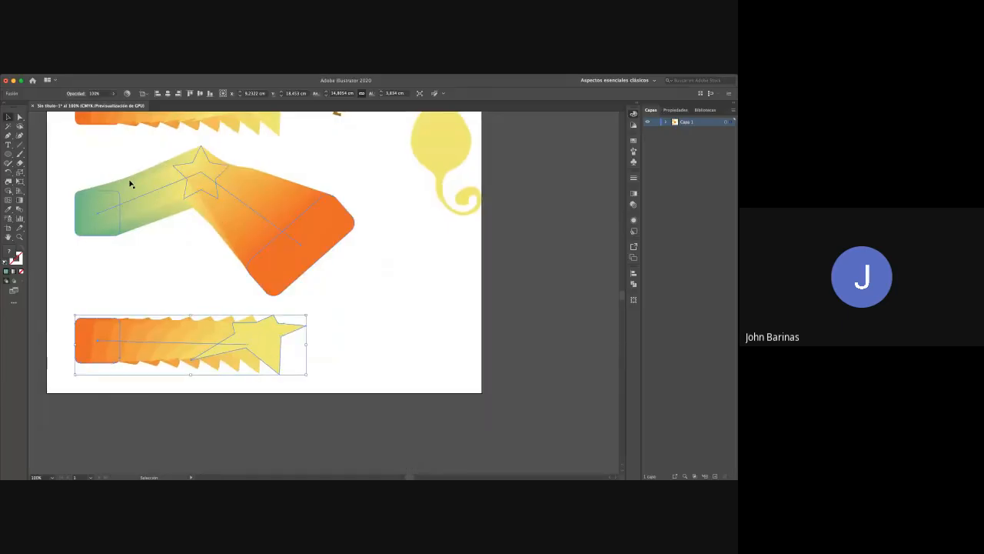
Draw a five-pointed star about 8.2 cm wide beside the copied blend, and swap its fill and stroke to leave only an outline
click(88, 148)
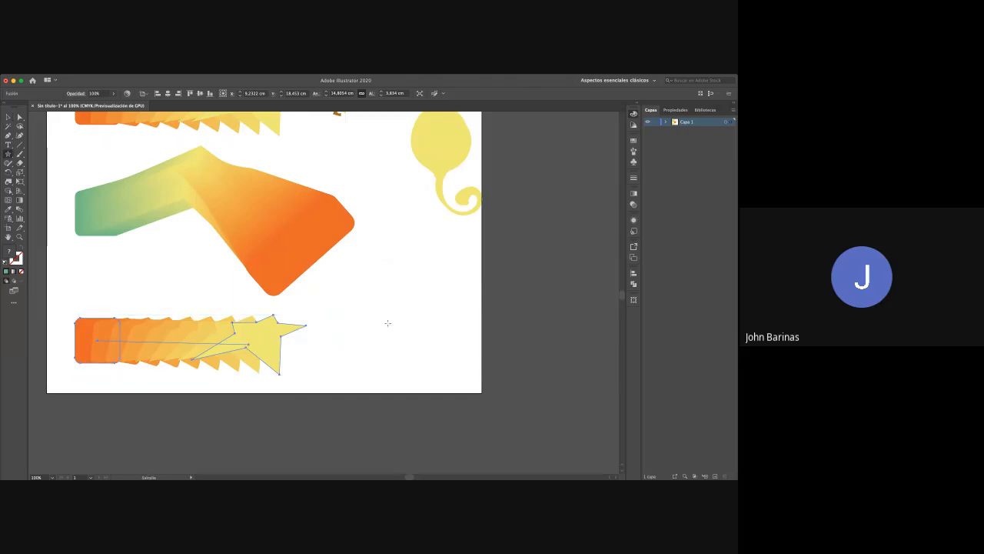
mouse_move(374, 279)
mouse_down()
mouse_move(456, 336)
mouse_move(433, 321)
mouse_move(446, 349)
mouse_move(419, 343)
mouse_up()
key(v)
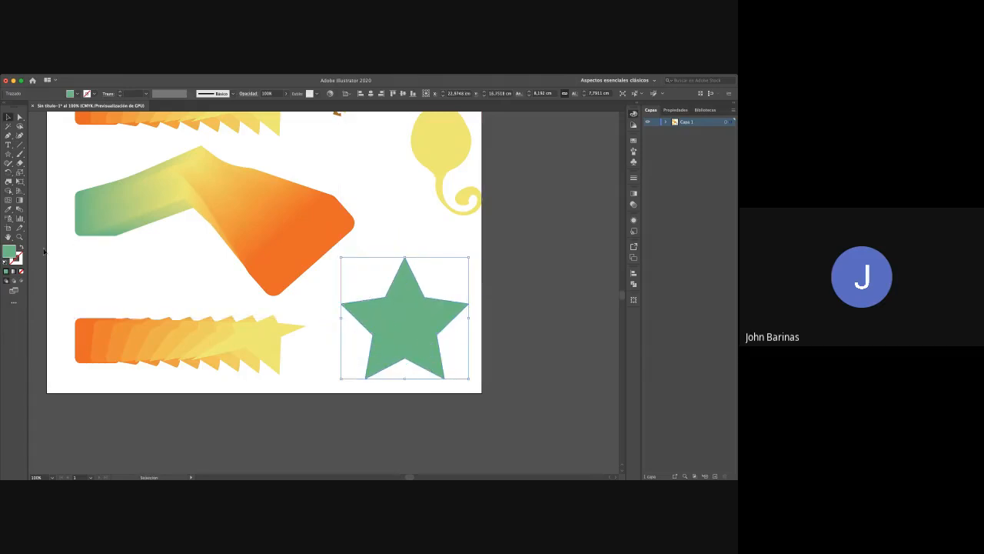
key(shift+x)
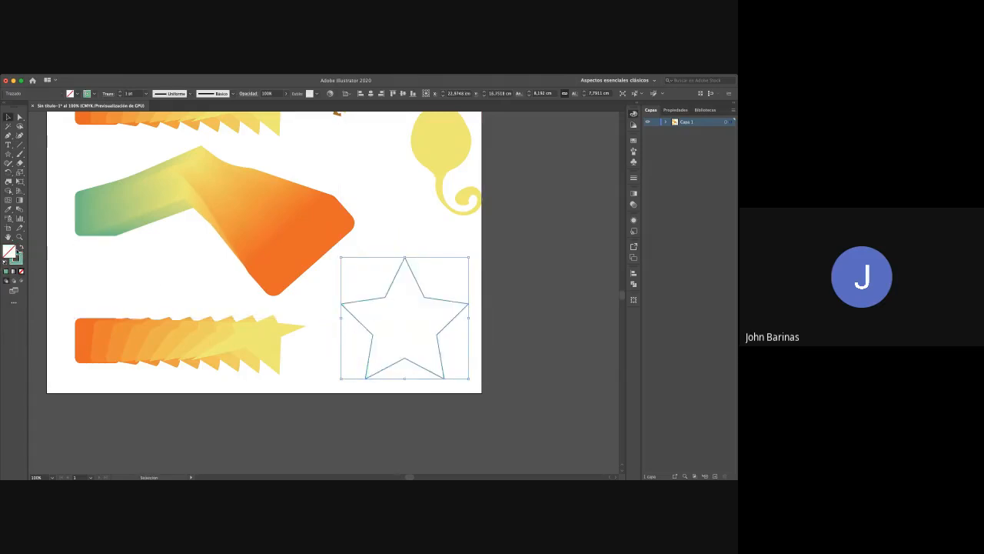
click(17, 256)
Replace the copied blend's spine with the star outline so its shapes follow the star's path
click(265, 338)
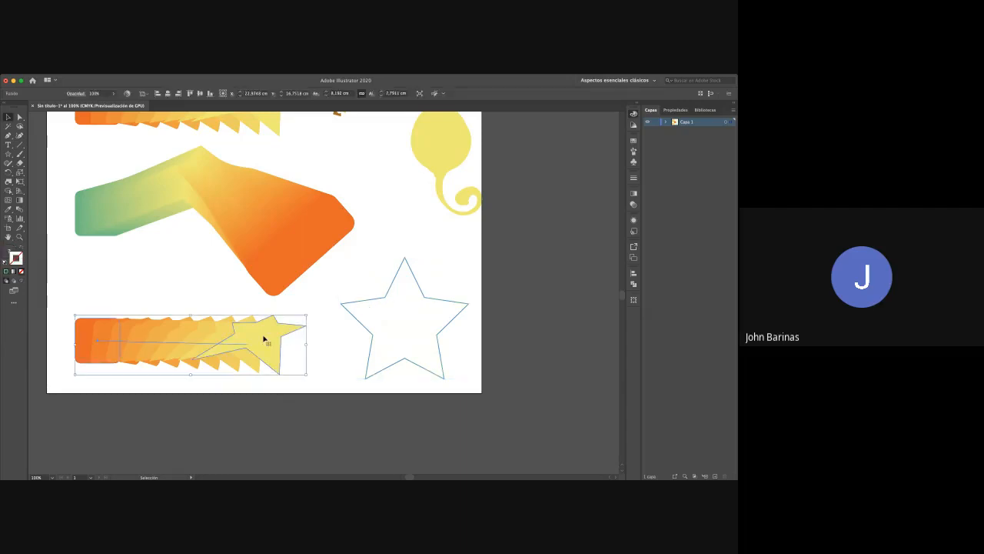
shift+click(374, 301)
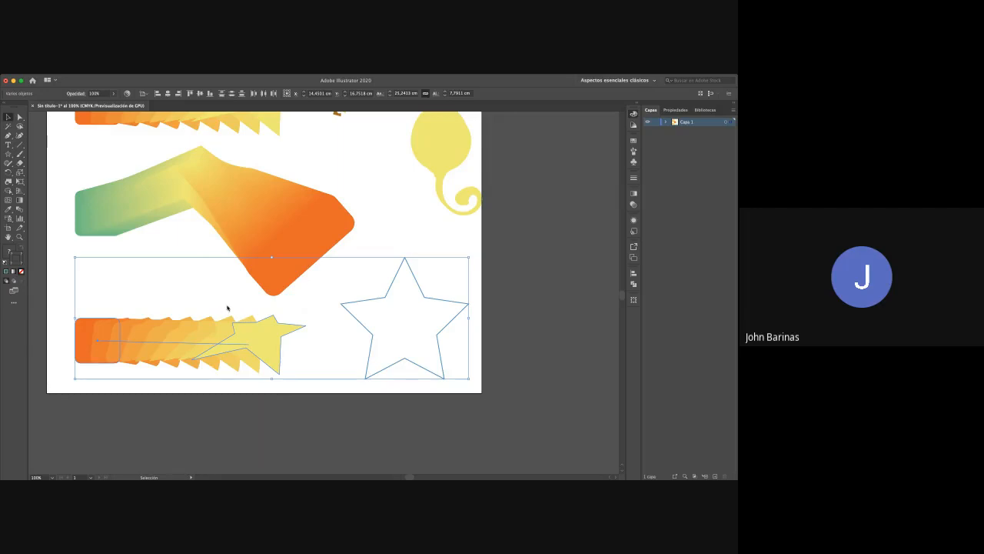
click(281, 341)
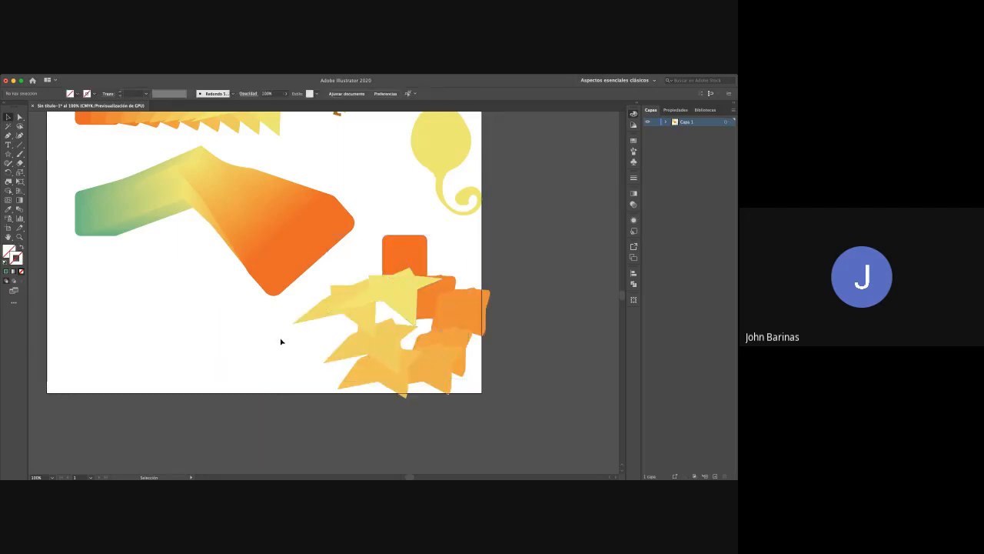
Scale the orange square at the top of the star-shaped blend down to about 0.59 cm
key(a)
click(421, 246)
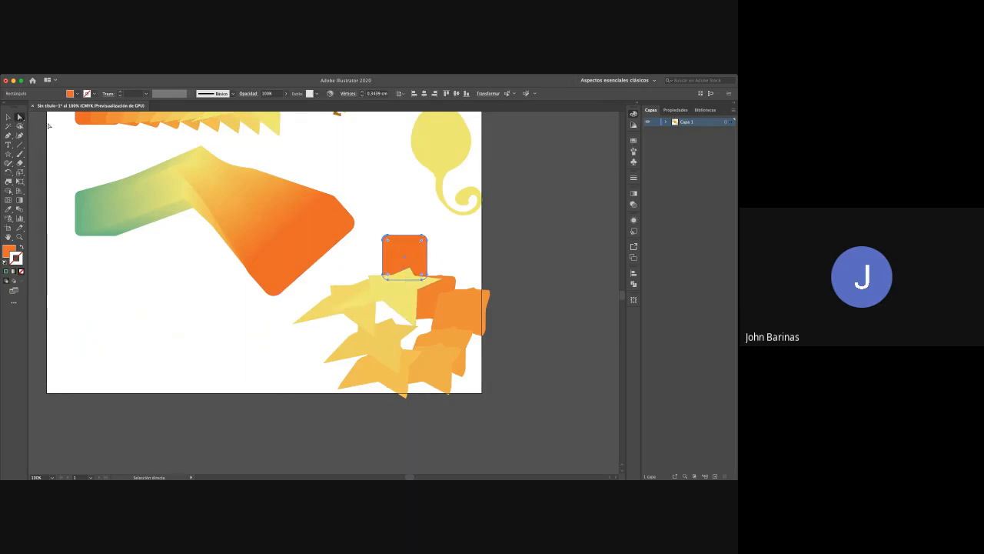
click(8, 117)
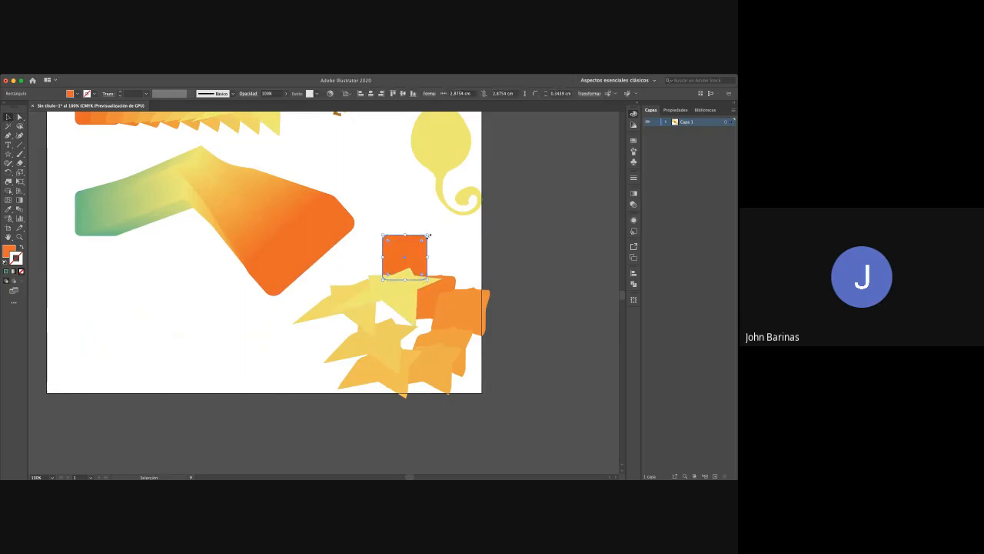
drag(428, 236, 392, 271)
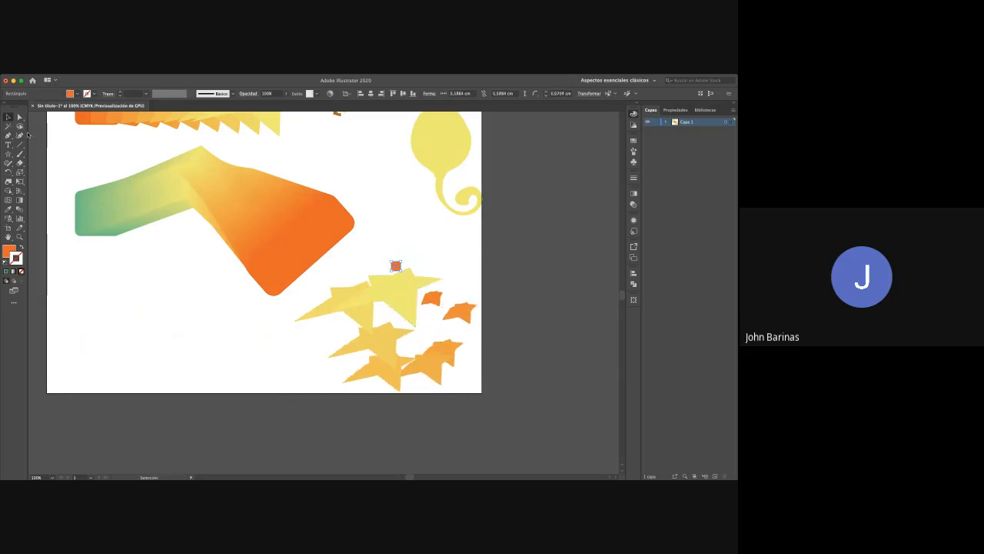
Scale the yellow star component of the star-shaped blend down to about 2.2 cm wide, and check the blend's spine
click(21, 117)
click(394, 285)
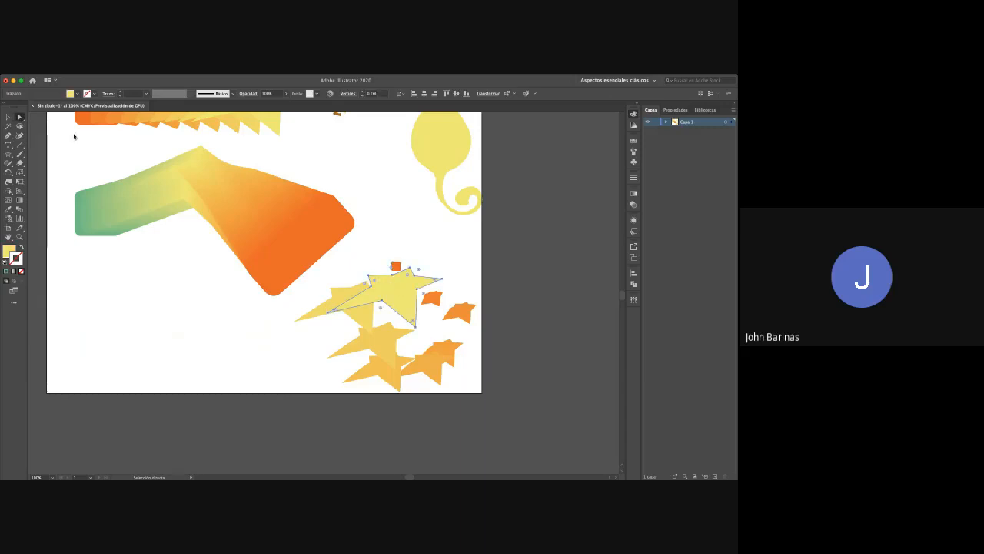
key(v)
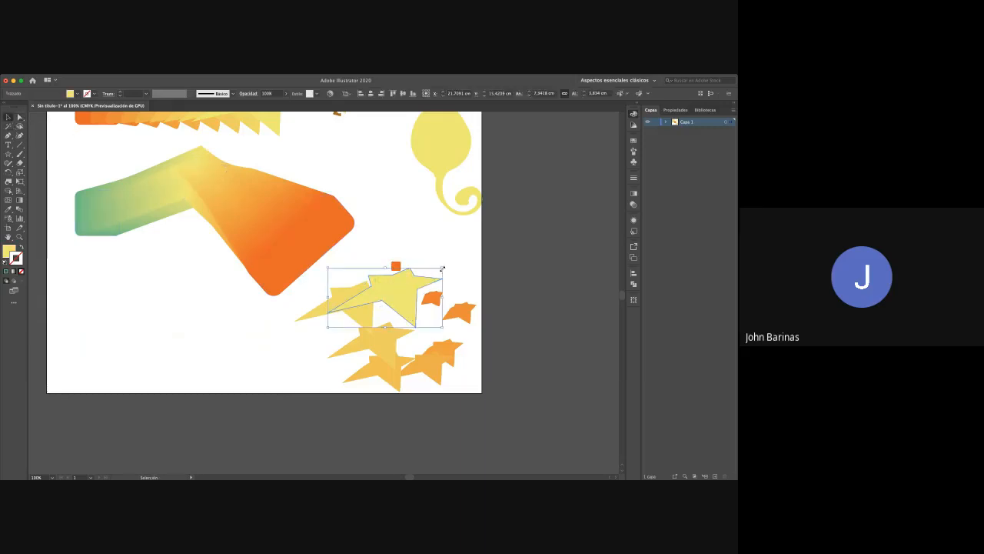
drag(442, 268, 363, 307)
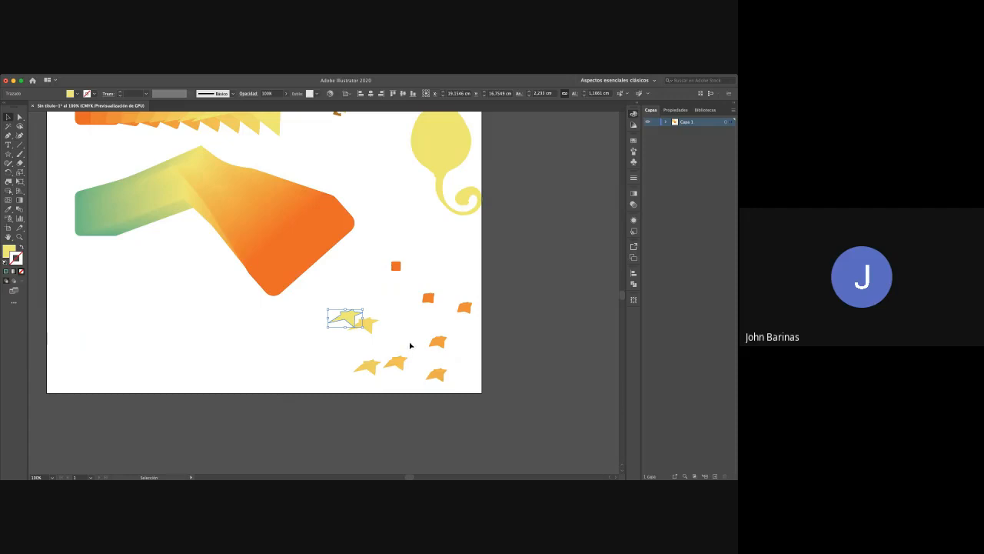
click(390, 305)
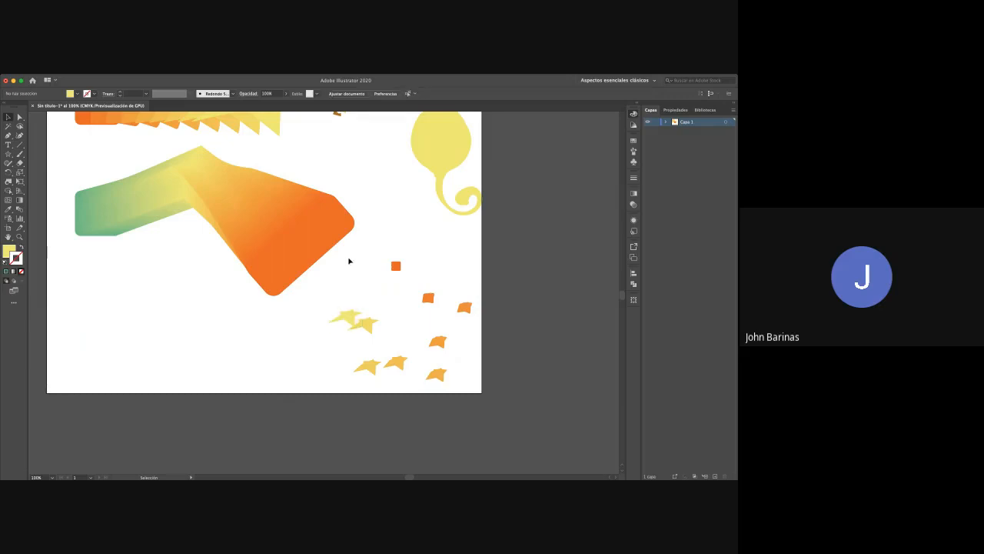
click(376, 287)
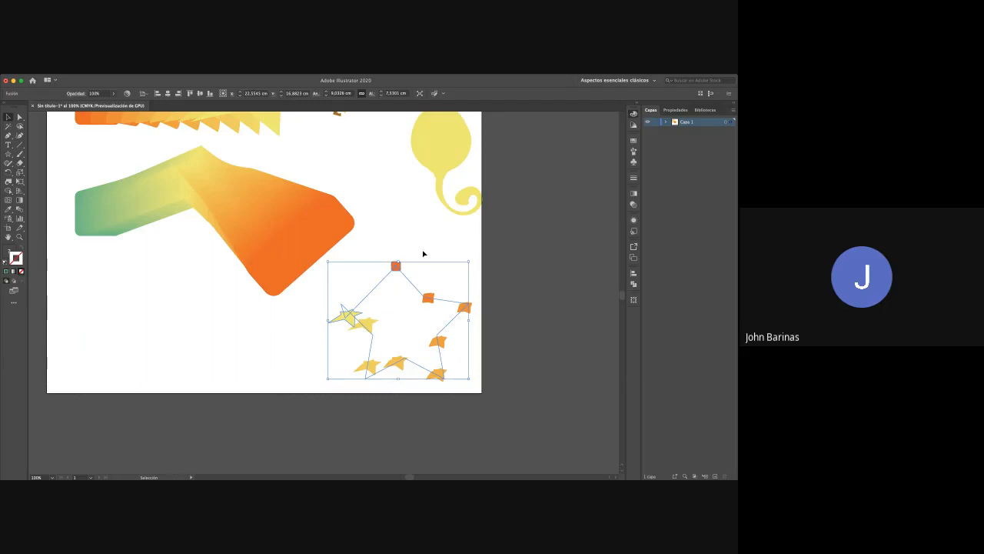
click(423, 254)
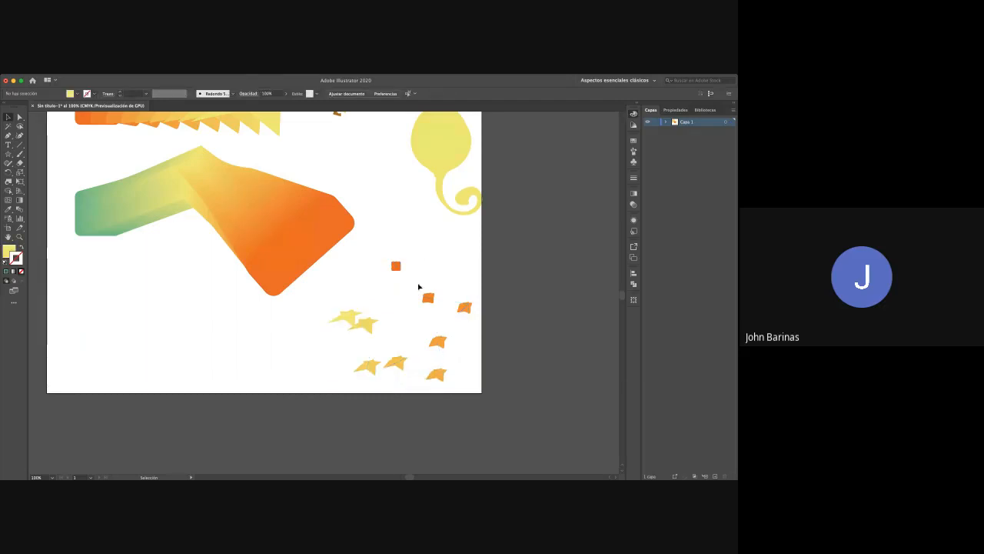
Move the star-shaped blend beneath the green-to-orange blend, and shift the yellow curly-tailed shape fully inside the artboard
drag(429, 302, 200, 300)
key(z)
drag(199, 300, 264, 346)
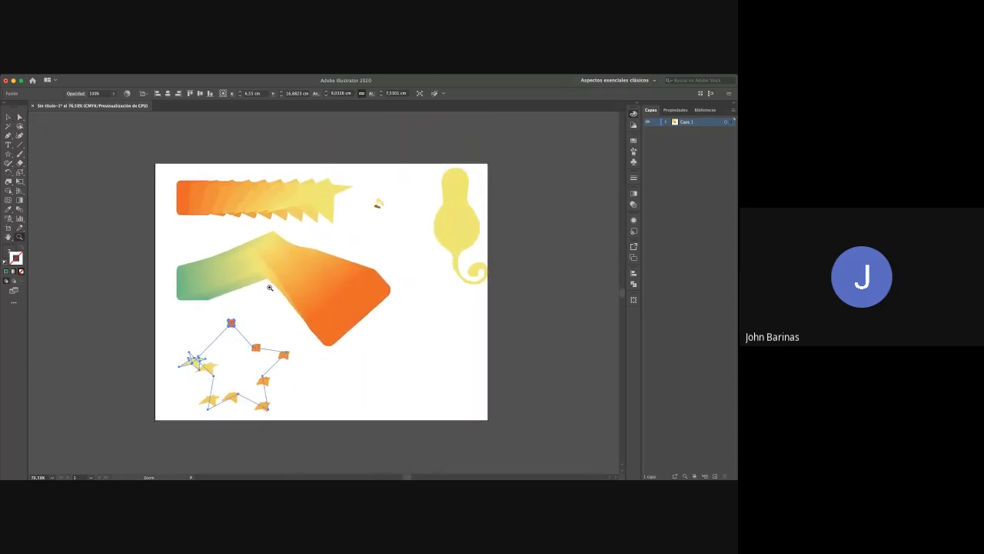
key(v)
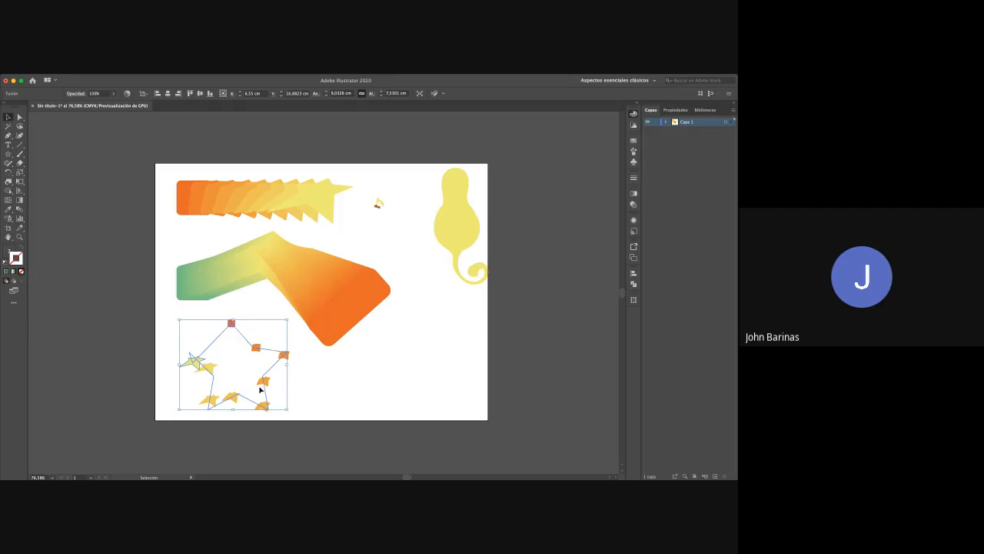
click(351, 383)
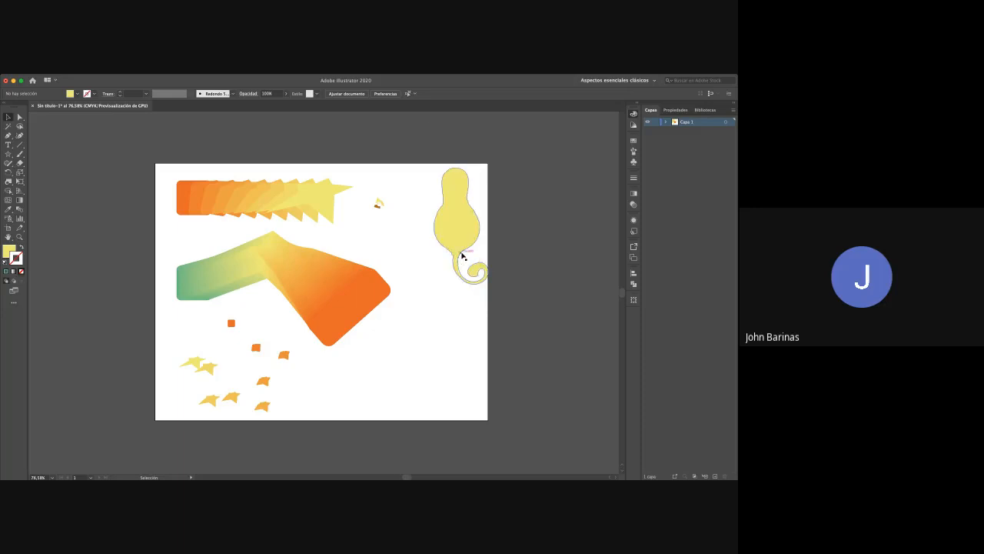
drag(461, 261, 431, 296)
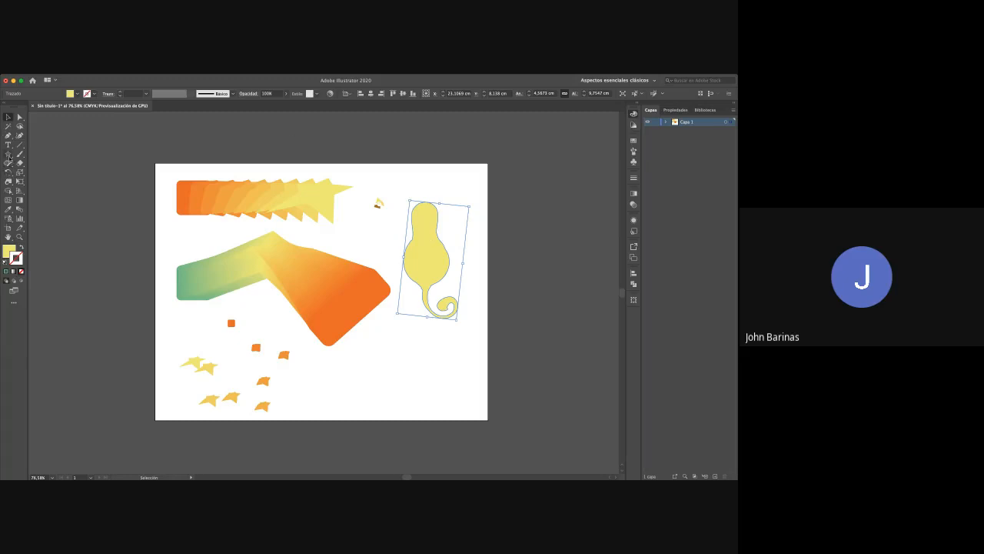
Add the letter A as text in the empty area below the yellow curly-tailed shape and enlarge it to about 154 pt
click(8, 153)
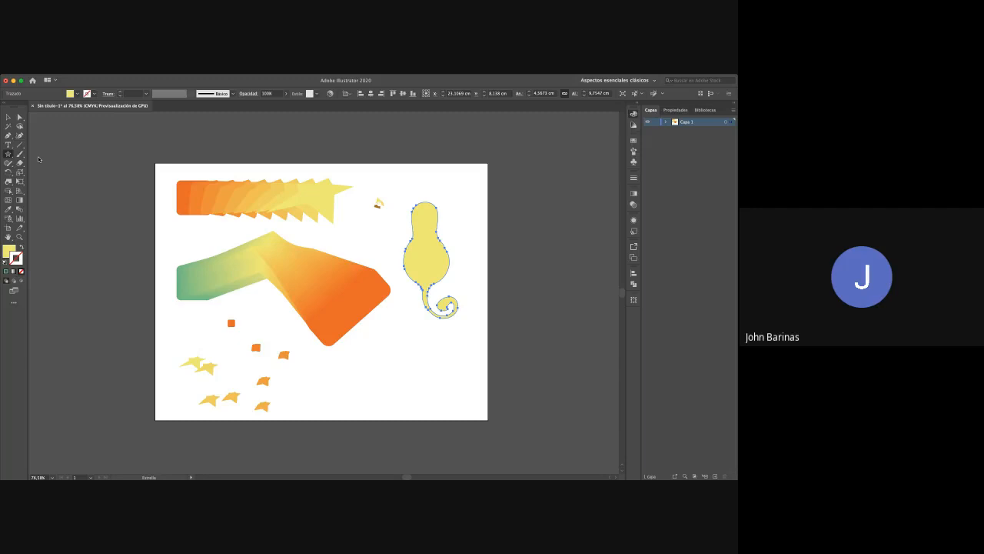
click(8, 146)
click(386, 374)
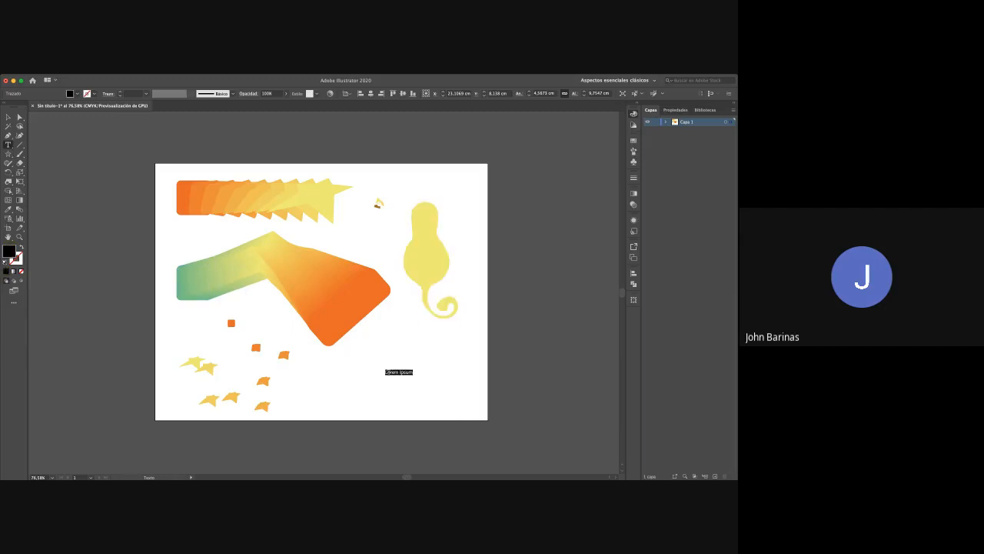
key(BackSpace)
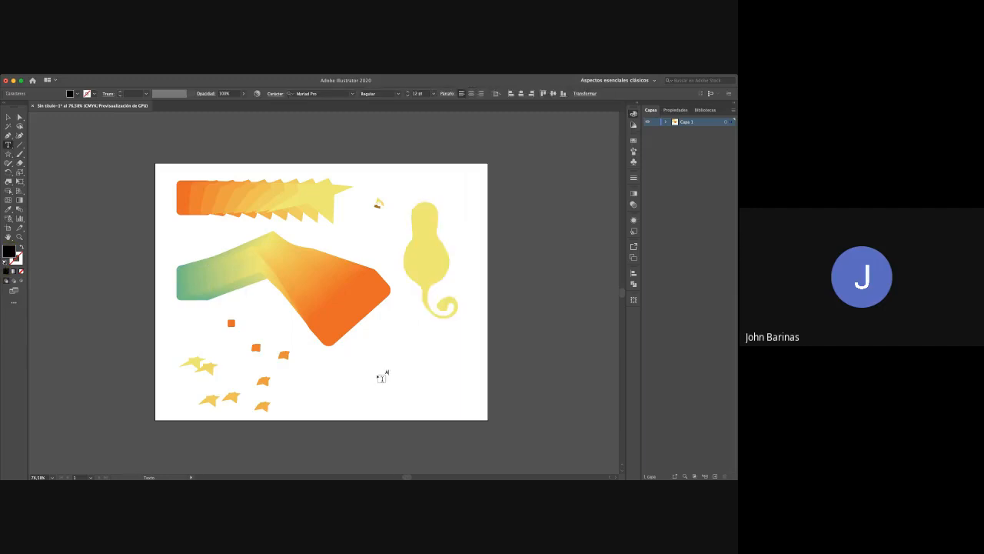
key(Escape)
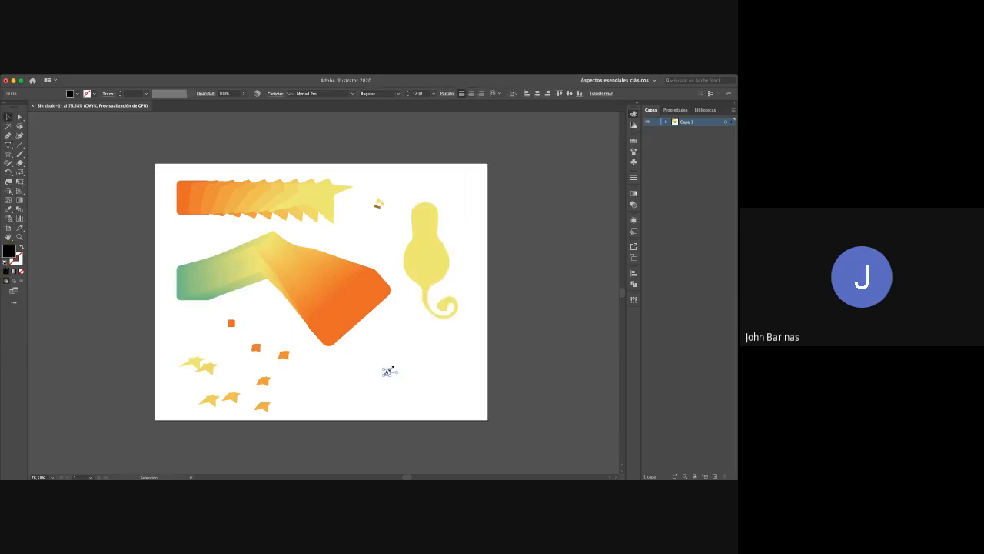
drag(389, 369, 414, 371)
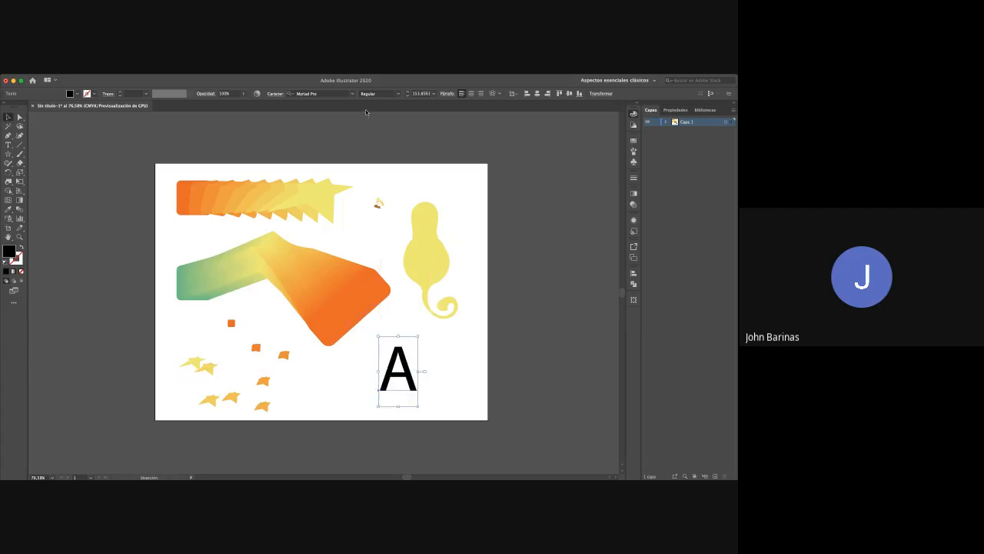
Set the letter A's font to Noteworthy Light
click(338, 94)
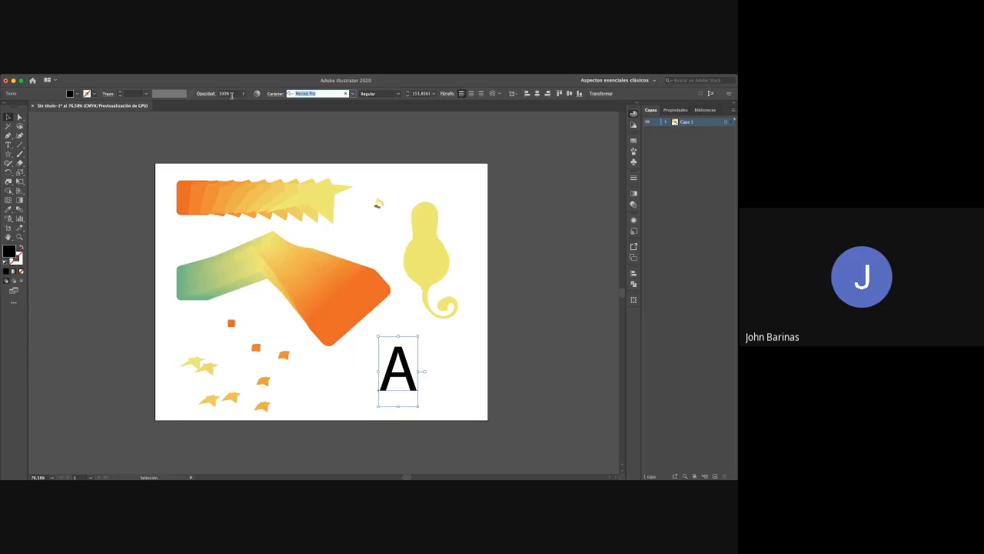
key(Down)
key(Down)
key(Down)
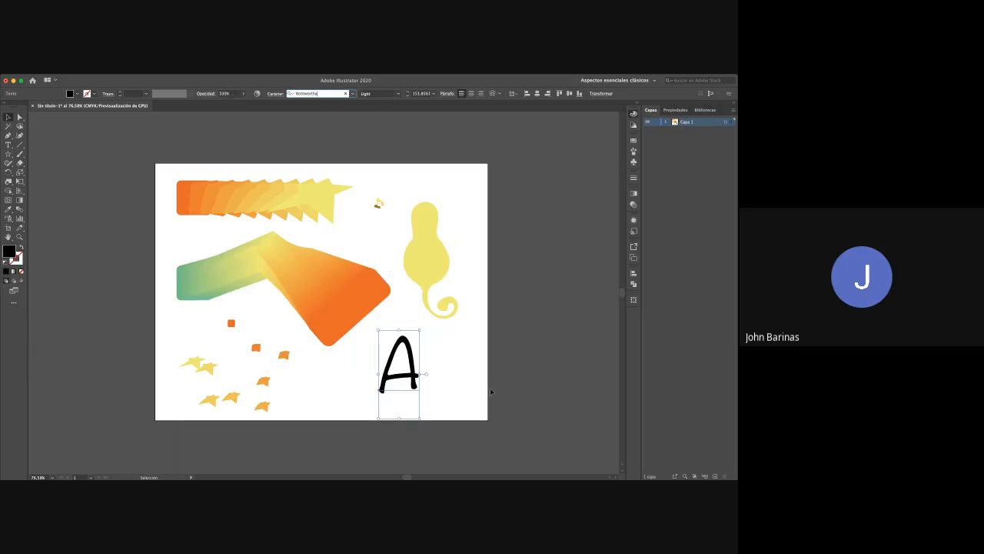
click(465, 387)
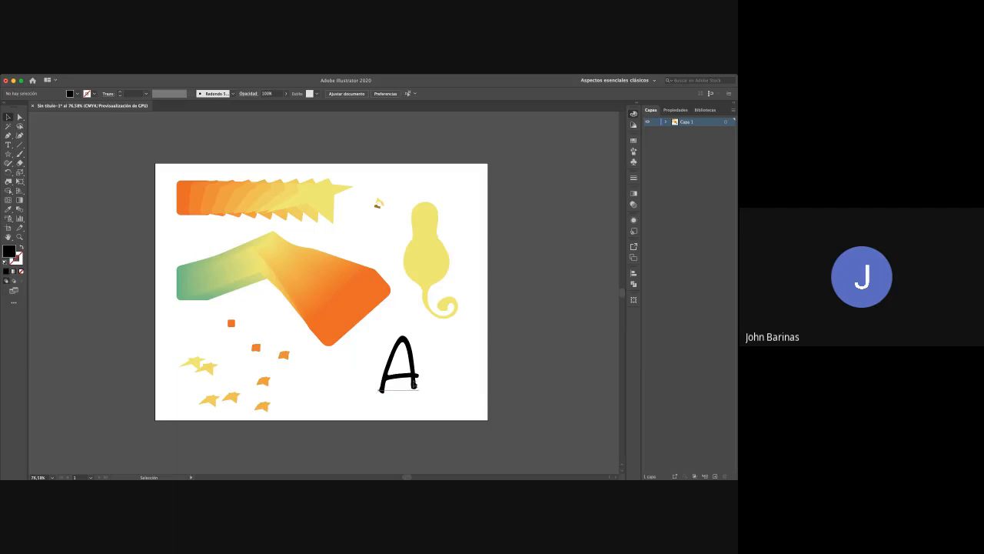
Duplicate the letter A beside the original and change the copy's text to B
drag(414, 383, 477, 385)
double_click(476, 384)
double_click(477, 377)
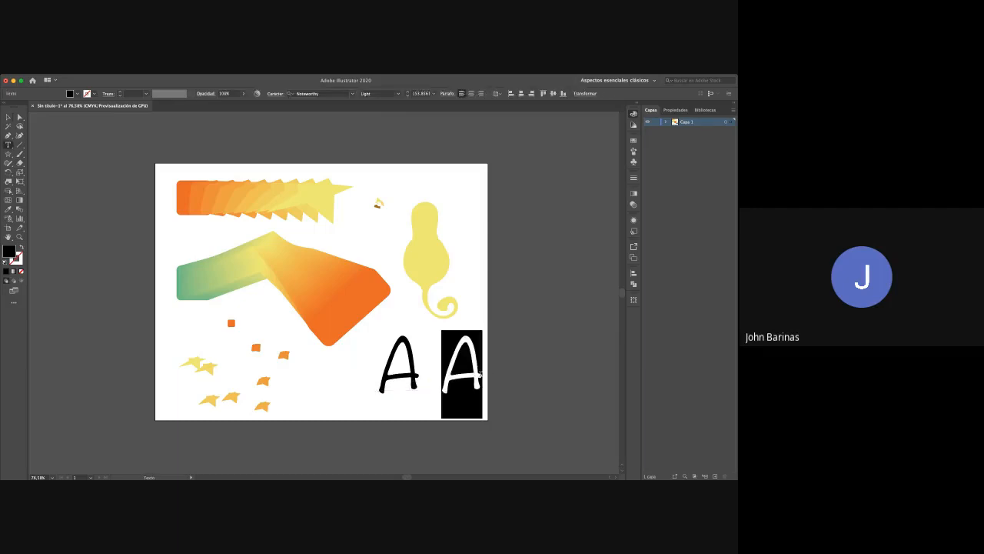
text(B)
key(Escape)
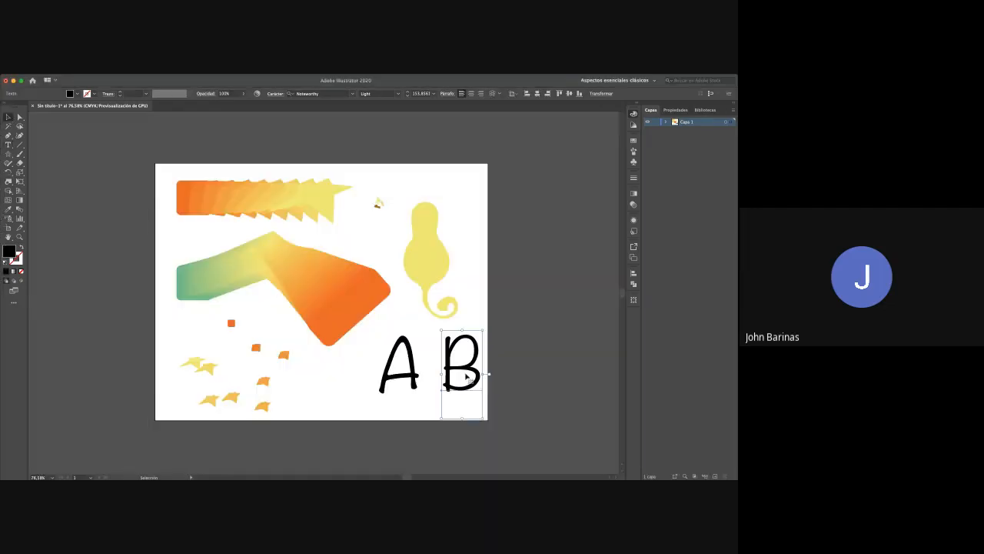
Move the letter B slightly closer to the A, and move all the other artwork off the artboard, leaving only the two letters
mouse_move(466, 377)
mouse_down()
mouse_move(549, 374)
mouse_move(449, 375)
mouse_up()
key(z)
drag(379, 348, 329, 341)
key(v)
click(429, 314)
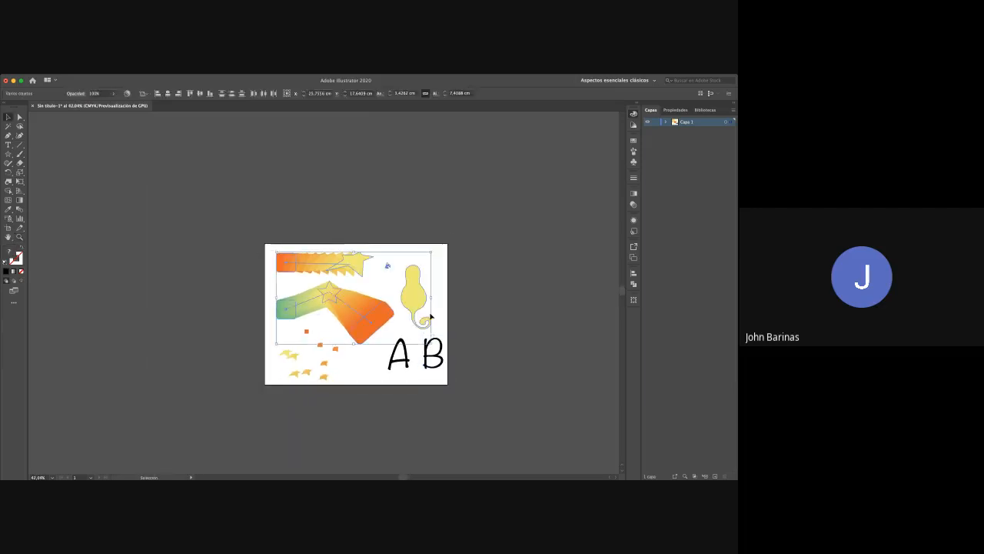
shift+click(279, 355)
drag(360, 337, 181, 329)
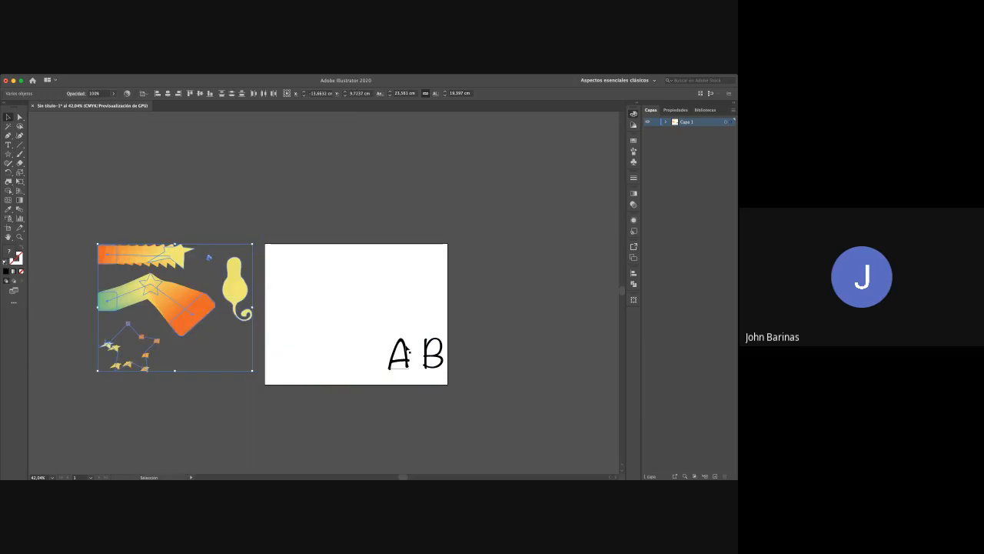
Place the A and B far apart in the artboard's upper half, and duplicate the pair directly below
drag(407, 347, 304, 278)
drag(428, 347, 487, 440)
key(z)
click(415, 286)
key(v)
shift+click(269, 291)
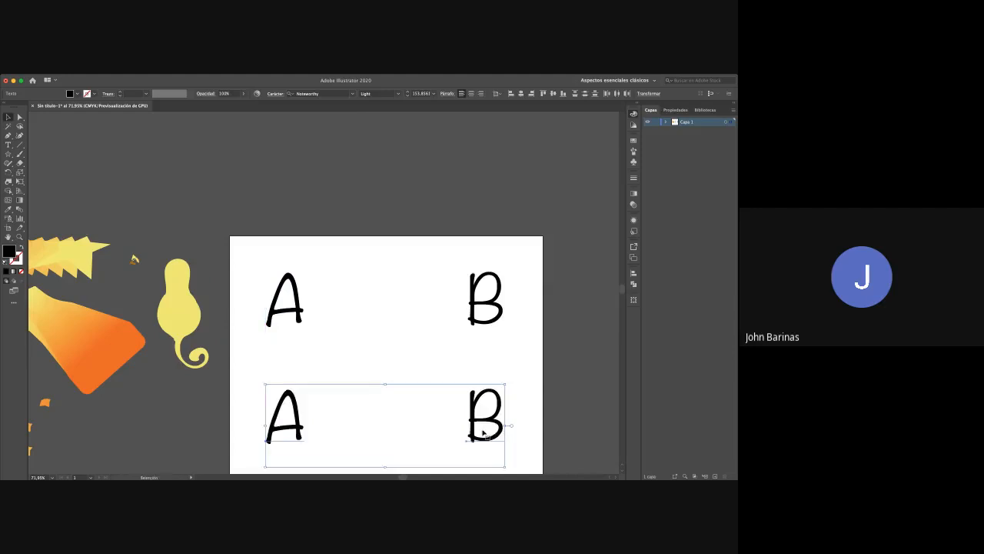
Blend the upper letter A into the upper letter B with the Blend tool
scroll(384, 354, down, 5)
scroll(400, 315, up, 2)
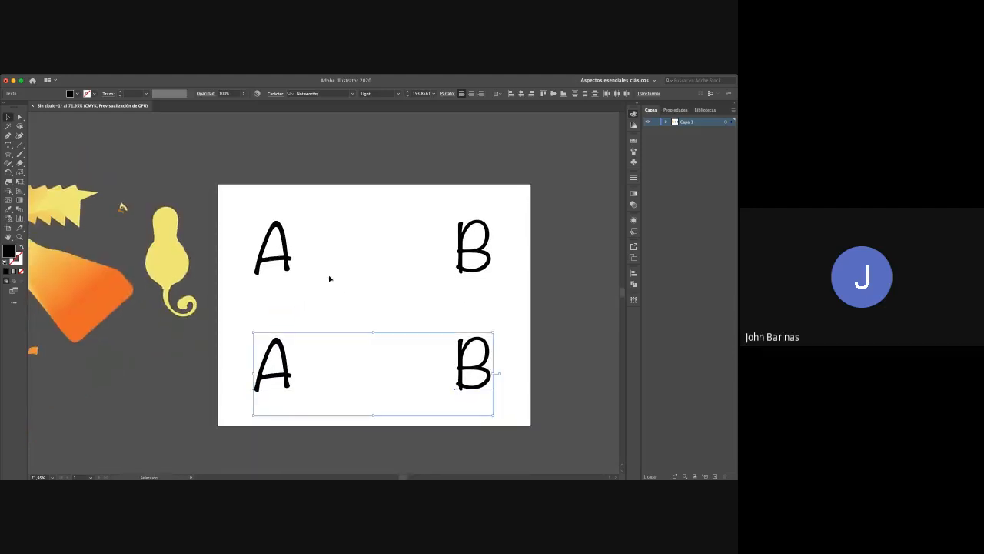
click(277, 258)
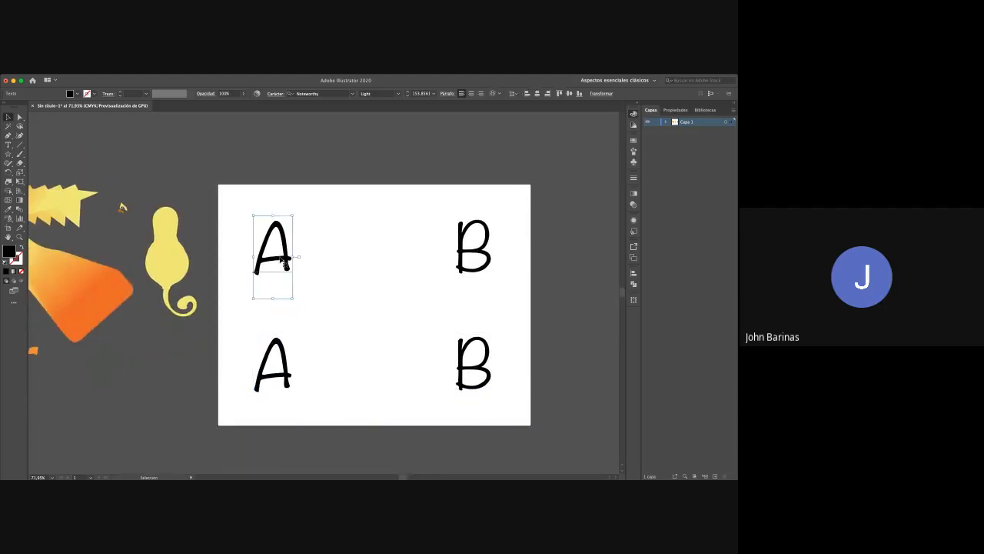
click(260, 176)
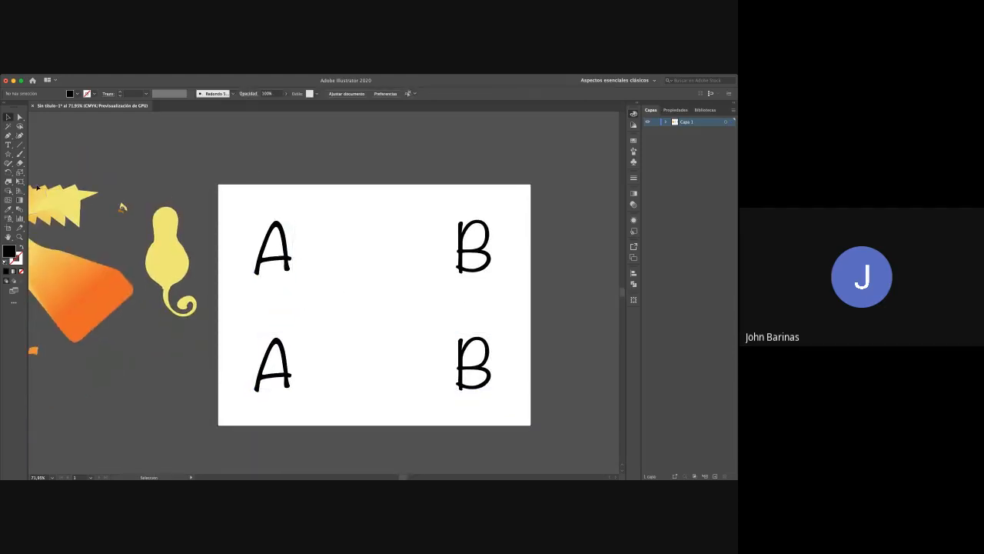
click(277, 259)
click(461, 251)
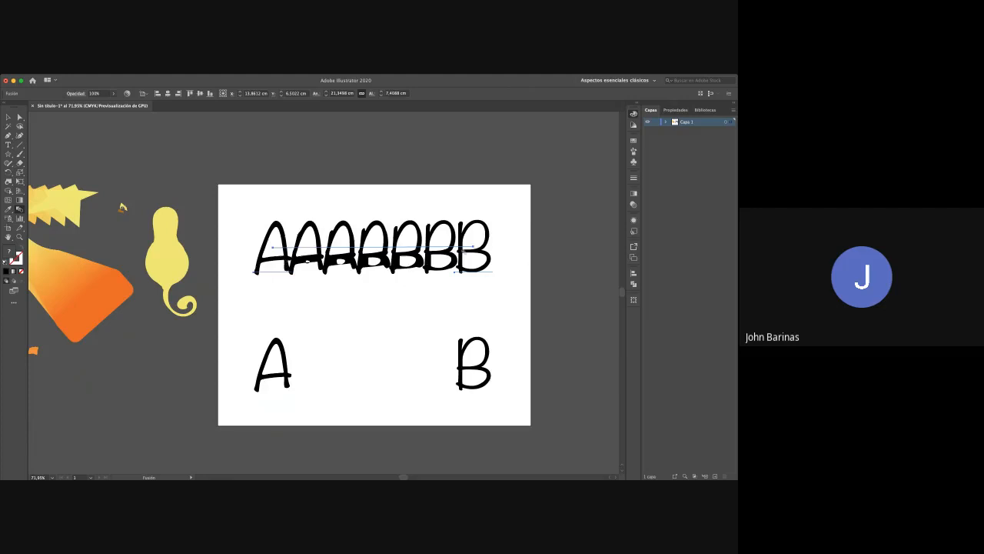
Replace the end letter B of the upper blend with C, and that C with Z
click(8, 144)
click(486, 240)
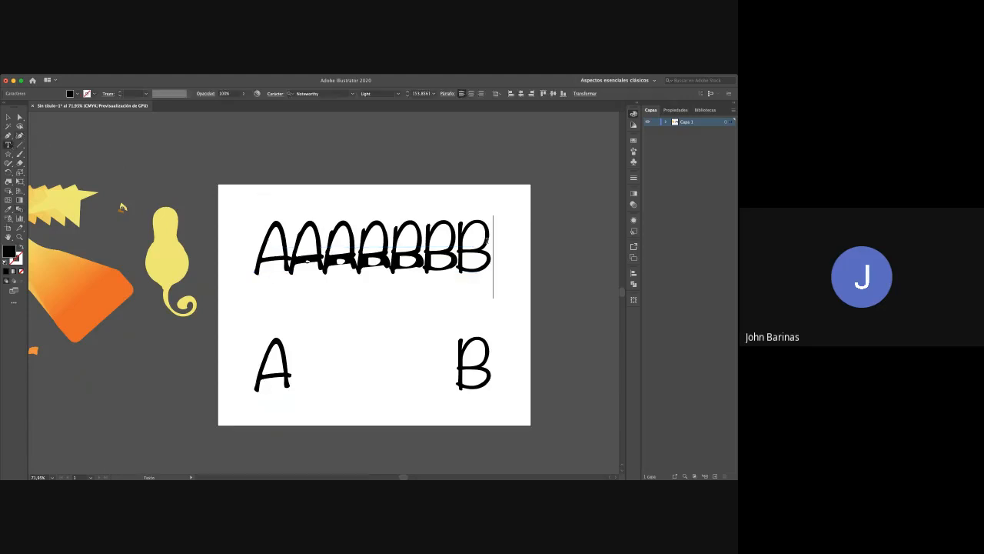
key(shift+Left)
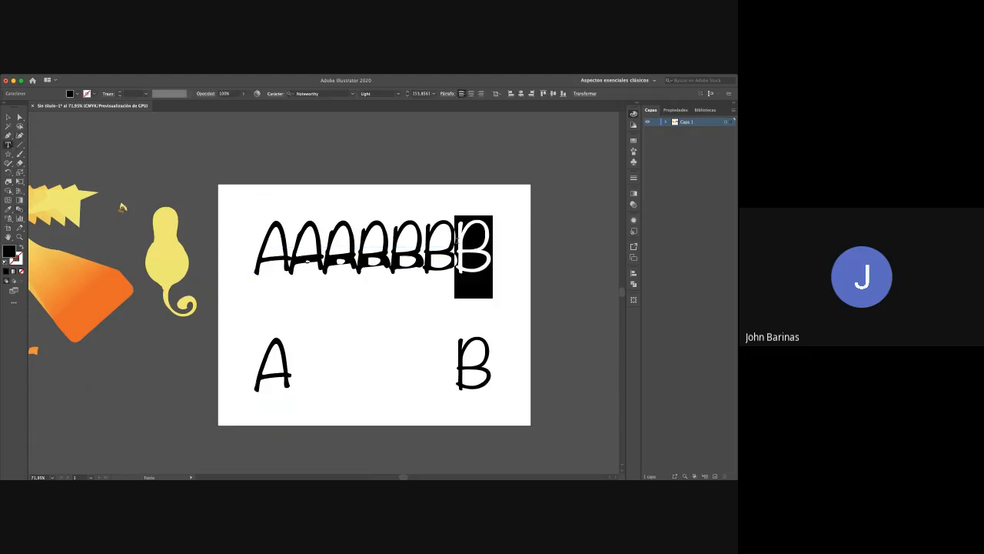
text(C)
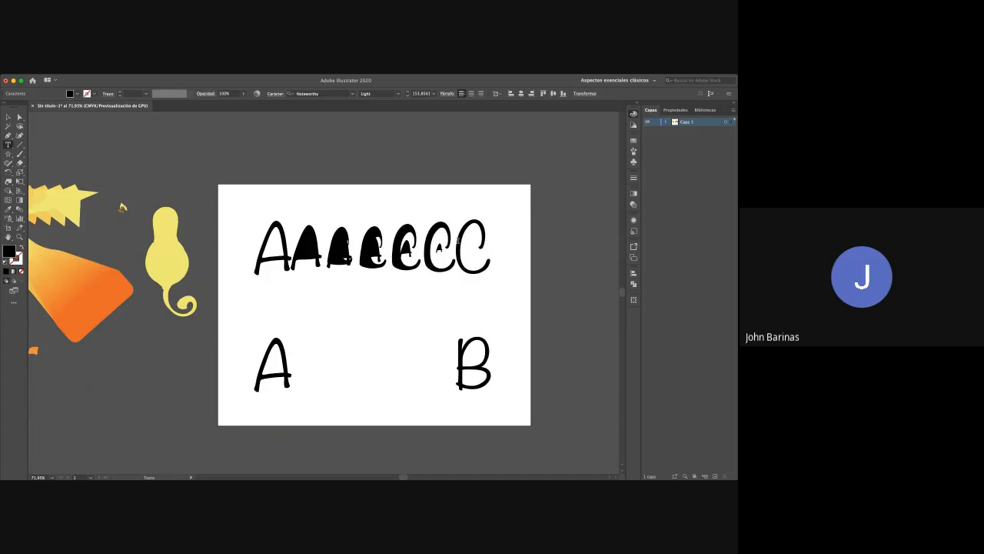
key(BackSpace)
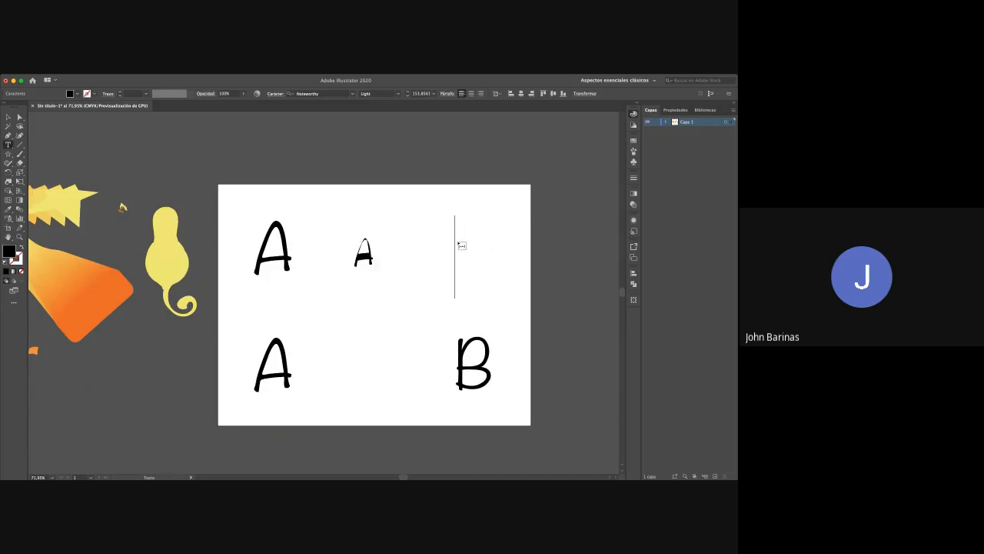
text(Z)
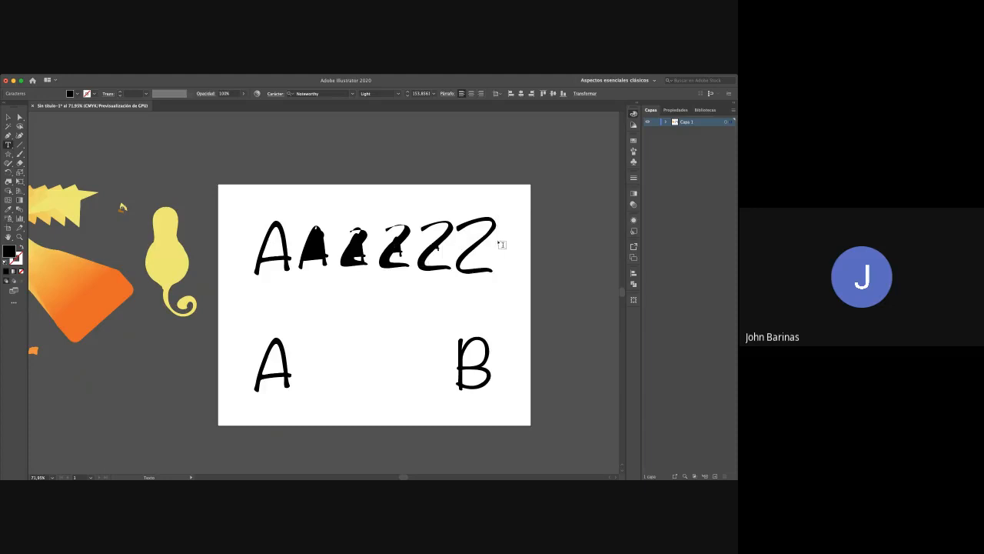
Change the upper blend's end letter back to B and deselect the text
key(BackSpace)
text(BBBB)
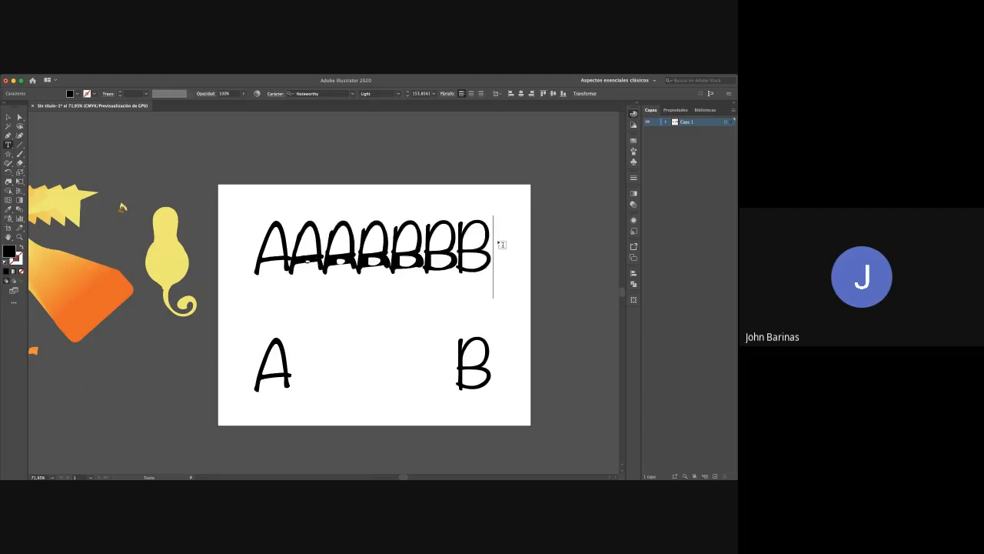
click(7, 116)
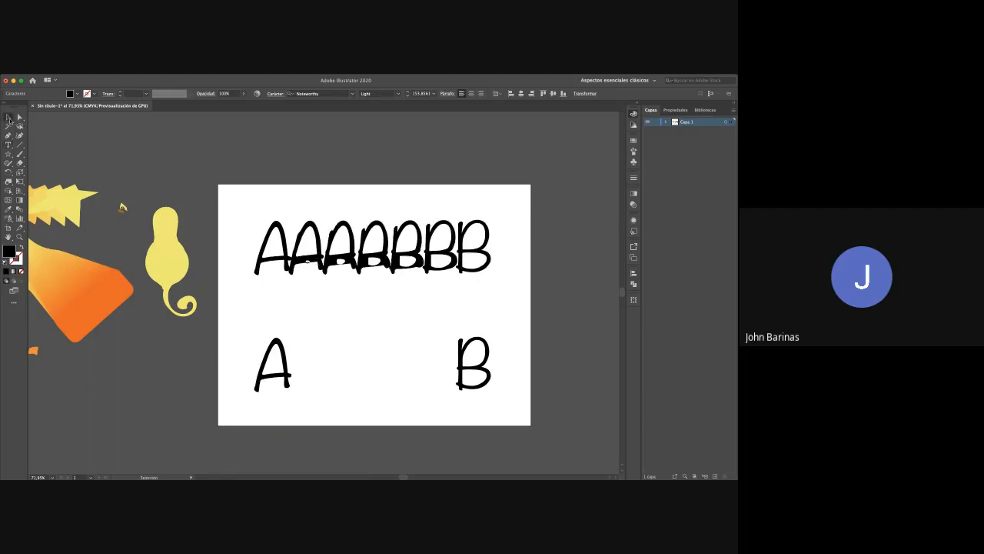
click(183, 151)
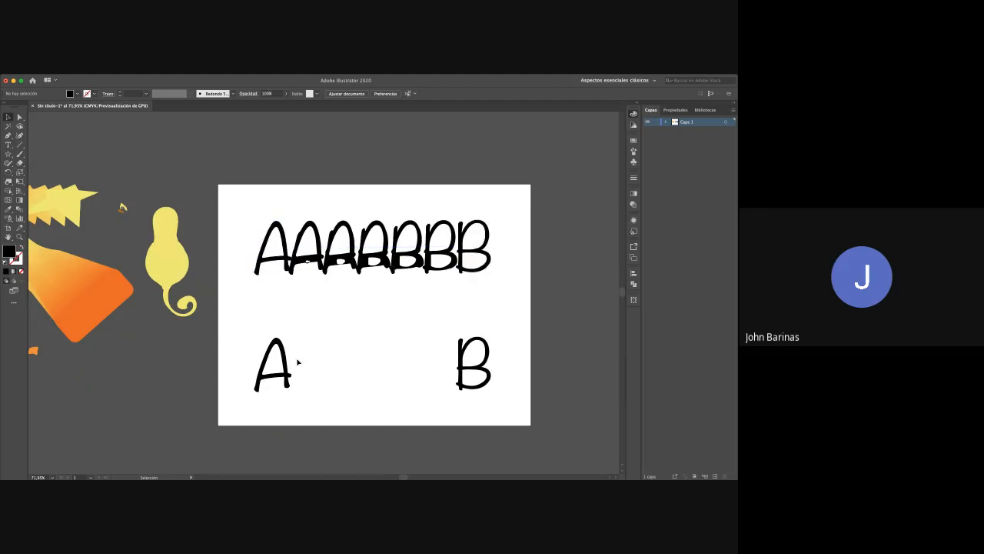
Convert the lower letters A and B to outlines, one letter at a time
drag(232, 323, 539, 409)
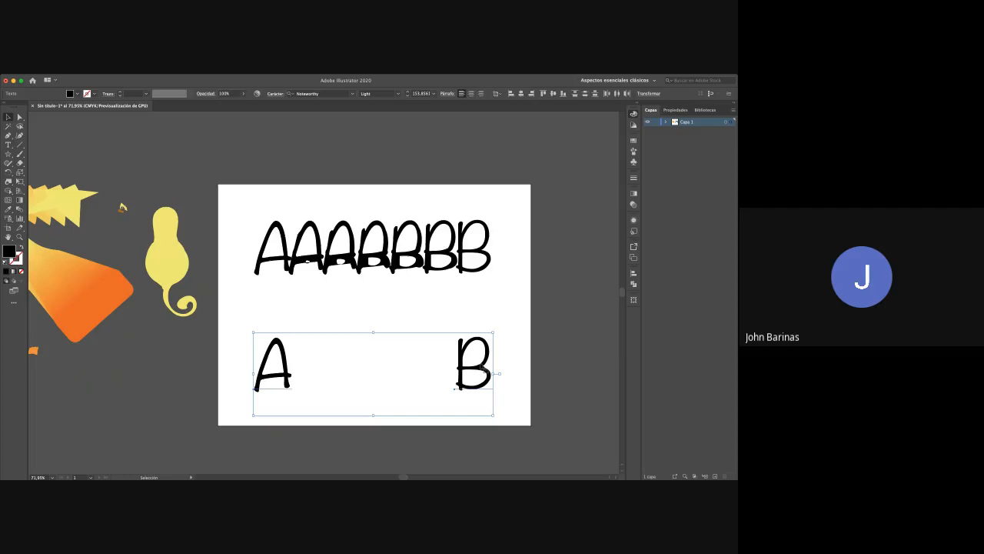
click(469, 340)
click(297, 303)
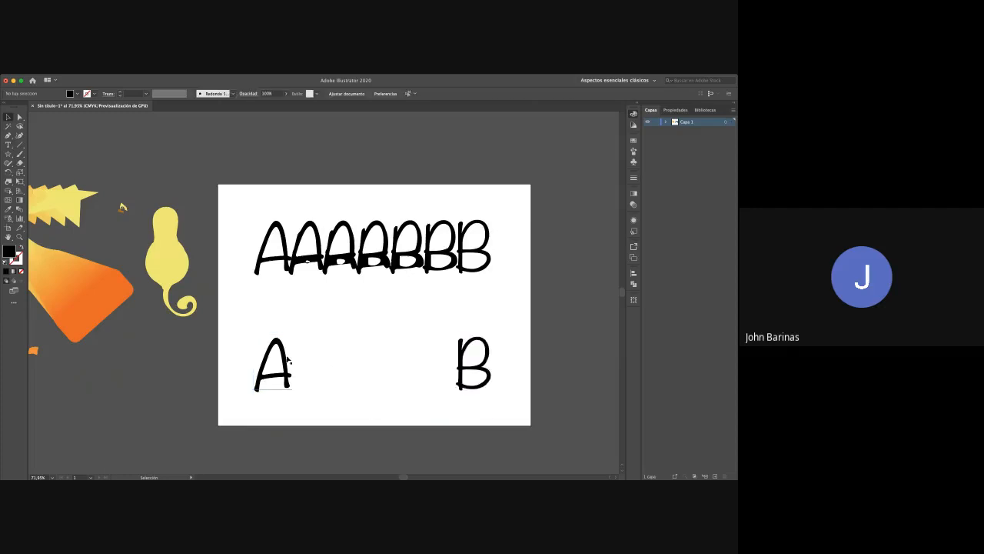
click(288, 361)
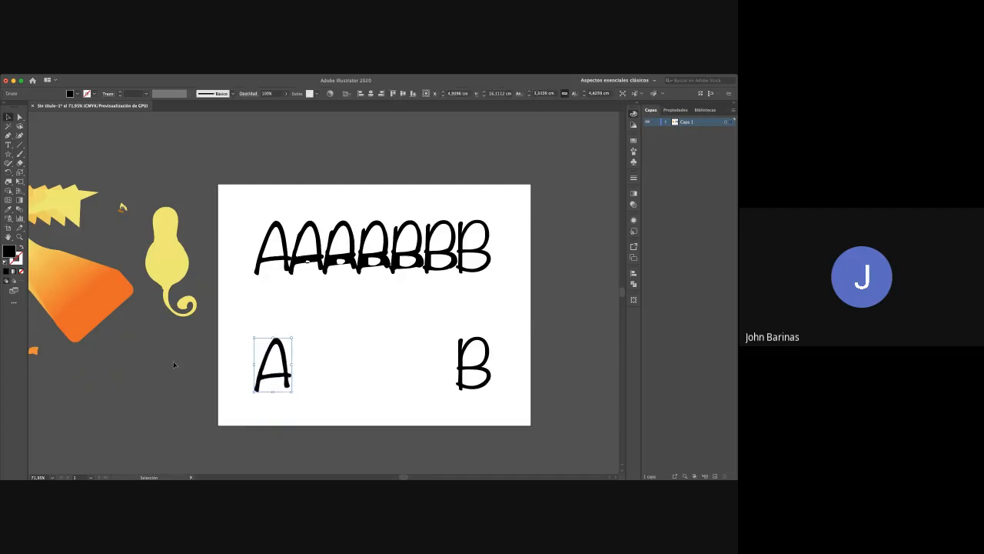
click(462, 355)
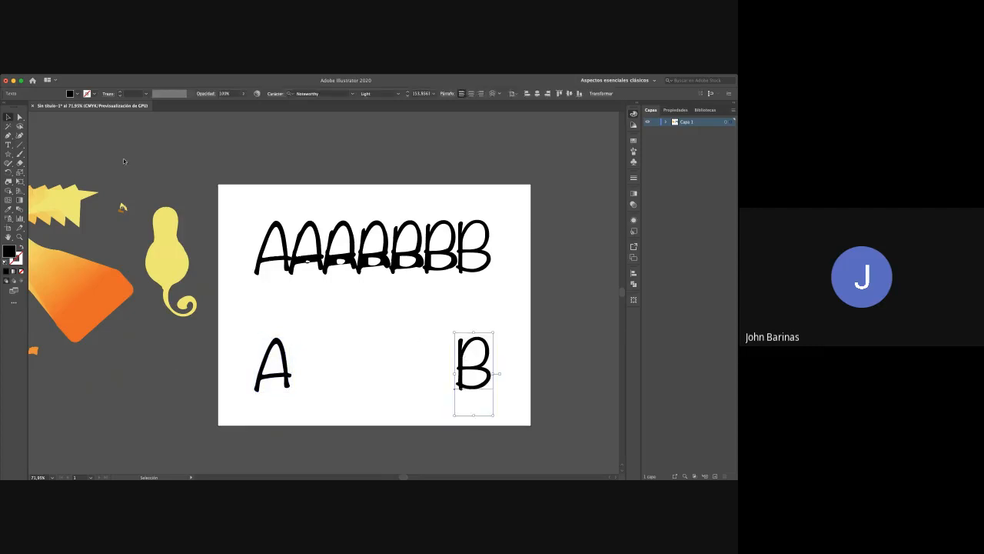
key(super+shift+o)
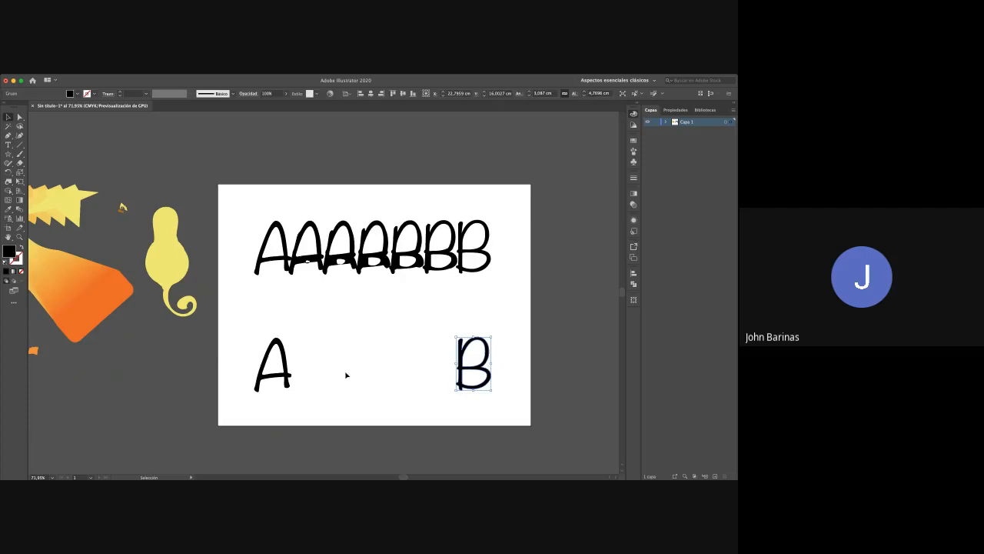
click(289, 369)
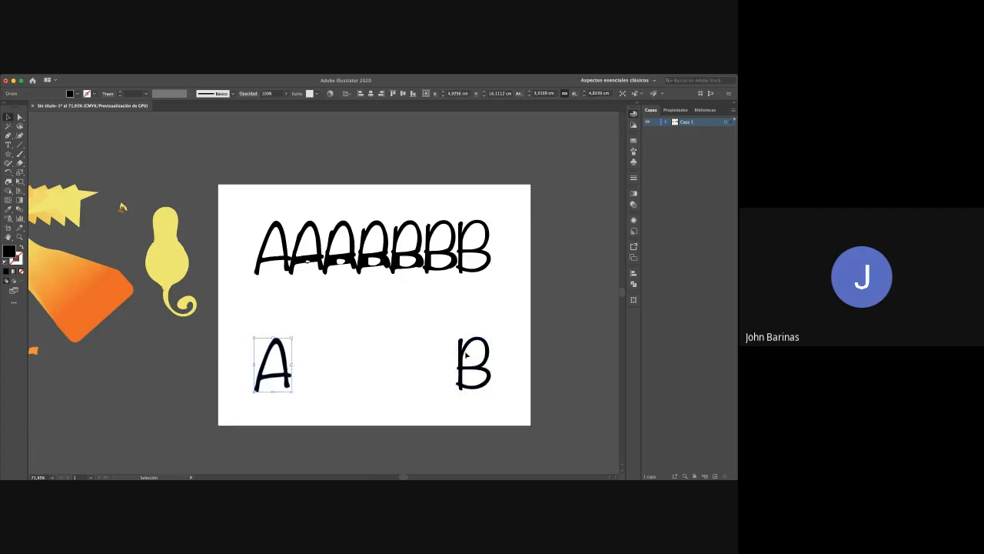
Blend the lower outlined letter A into the lower outlined letter B with the Blend tool
click(377, 345)
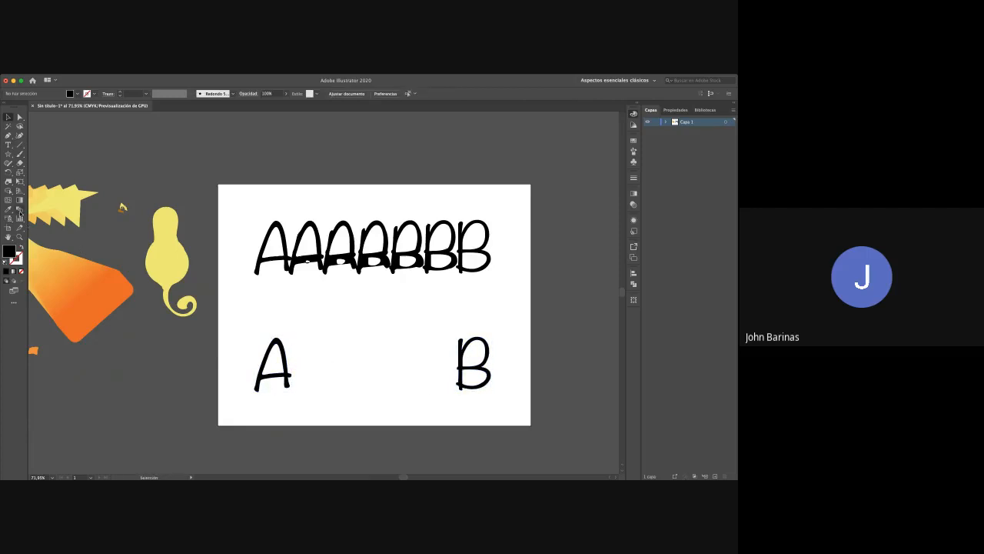
click(20, 210)
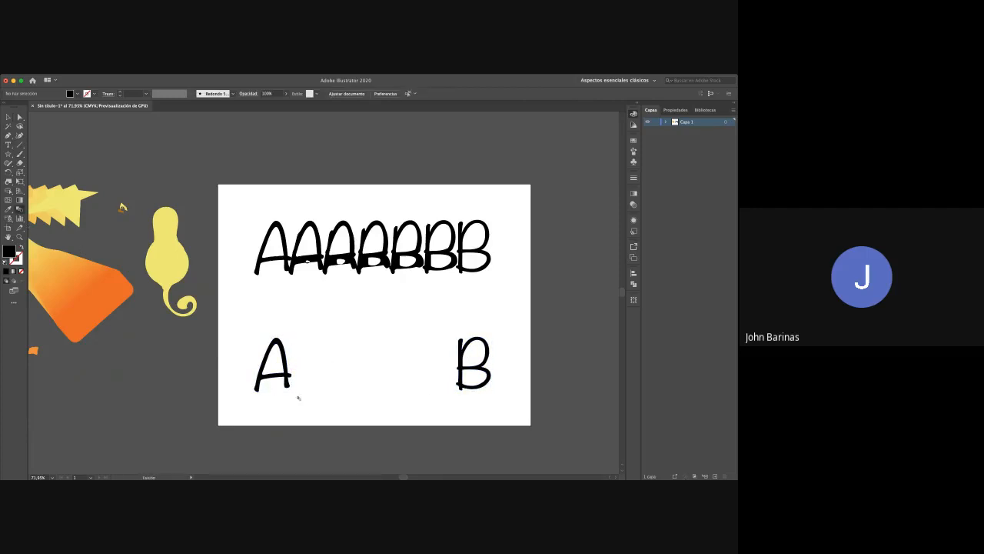
click(463, 375)
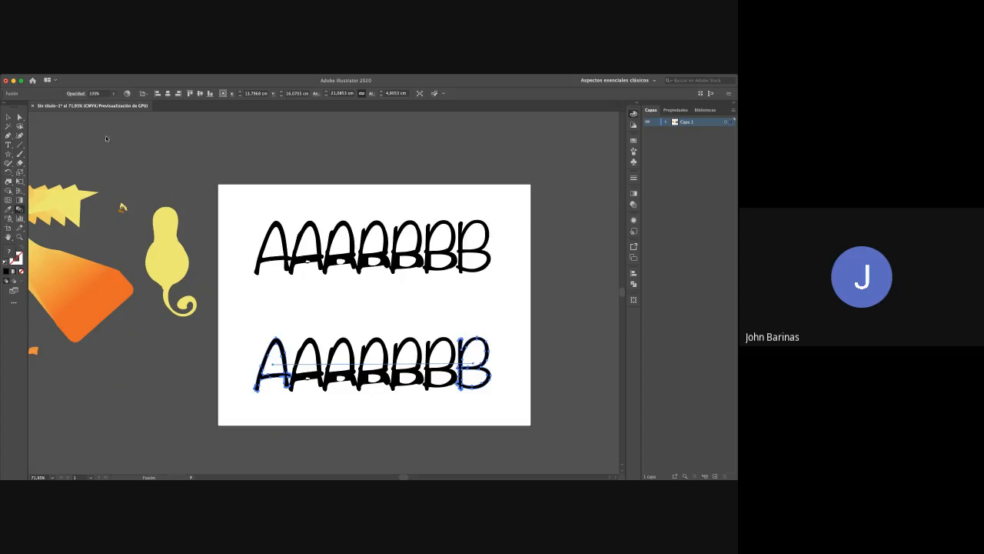
Recolour the whole lower letter blend green and deselect it
key(v)
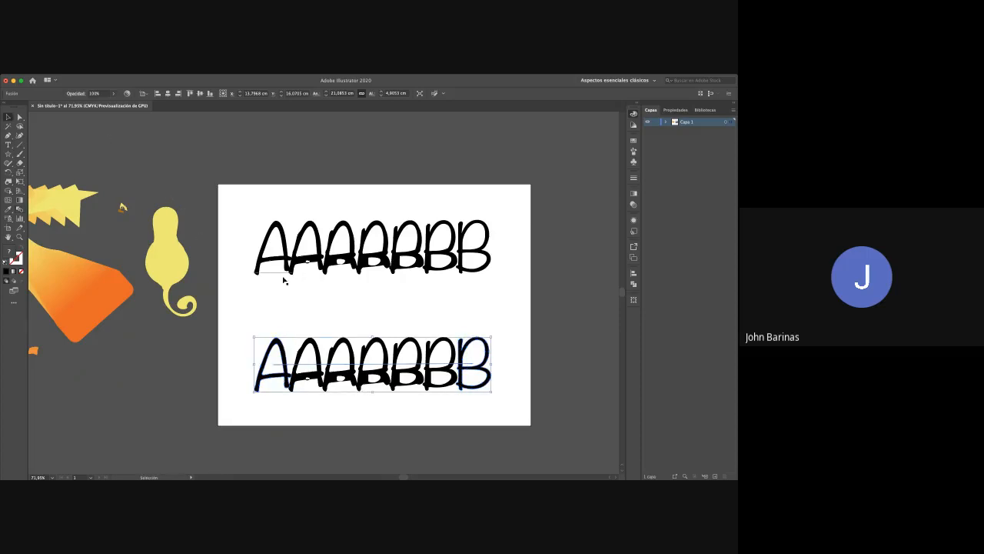
click(565, 191)
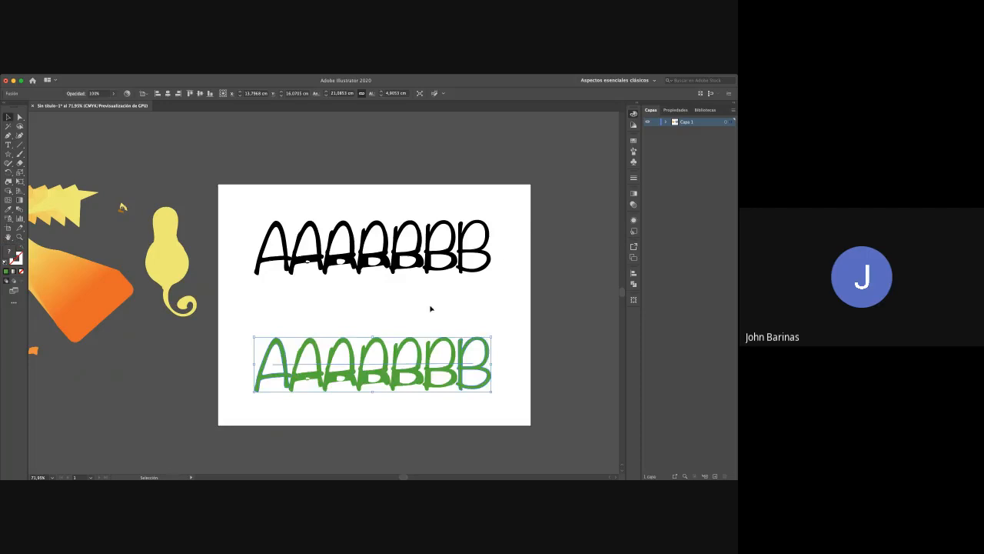
click(267, 310)
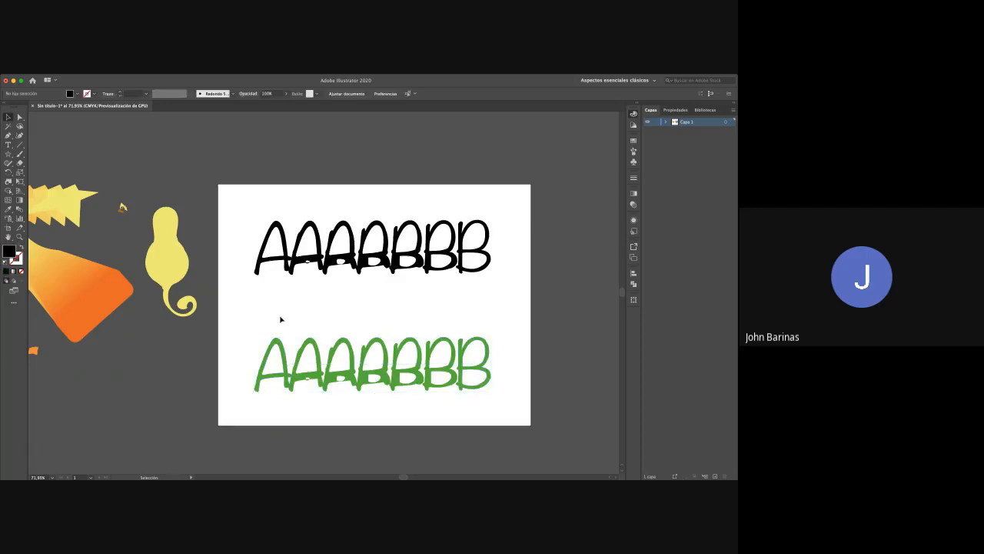
Try to recolour a path of the lower blend's starting letter A in yellow
click(286, 360)
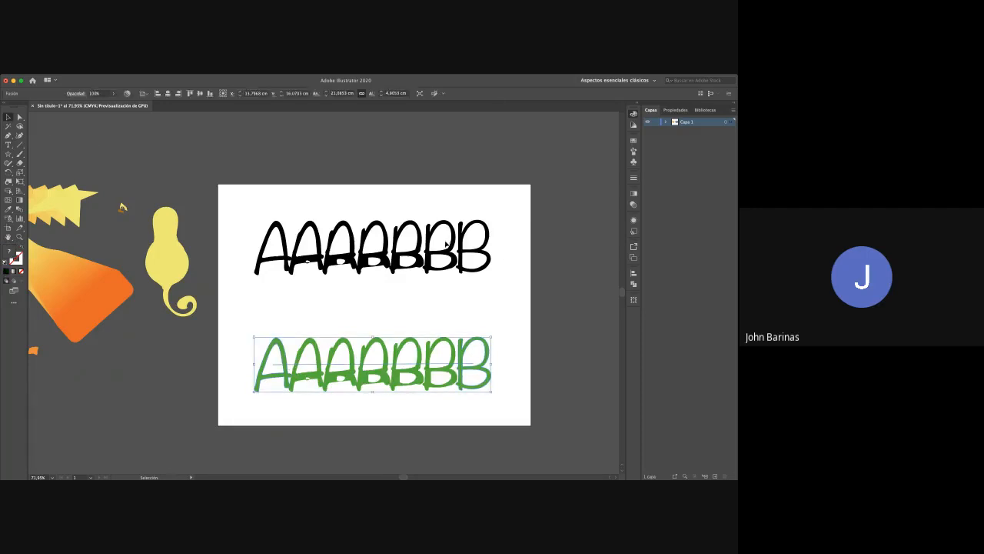
key(a)
click(297, 305)
click(283, 359)
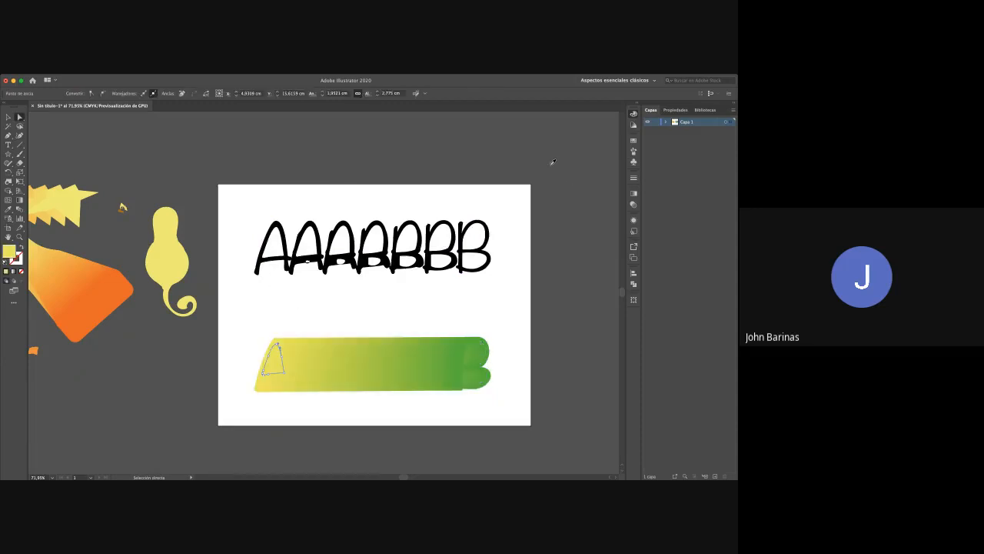
key(super+z)
Fill the lower blend's starting letter A with orange so the blend runs from orange to green, and deselect it
click(274, 343)
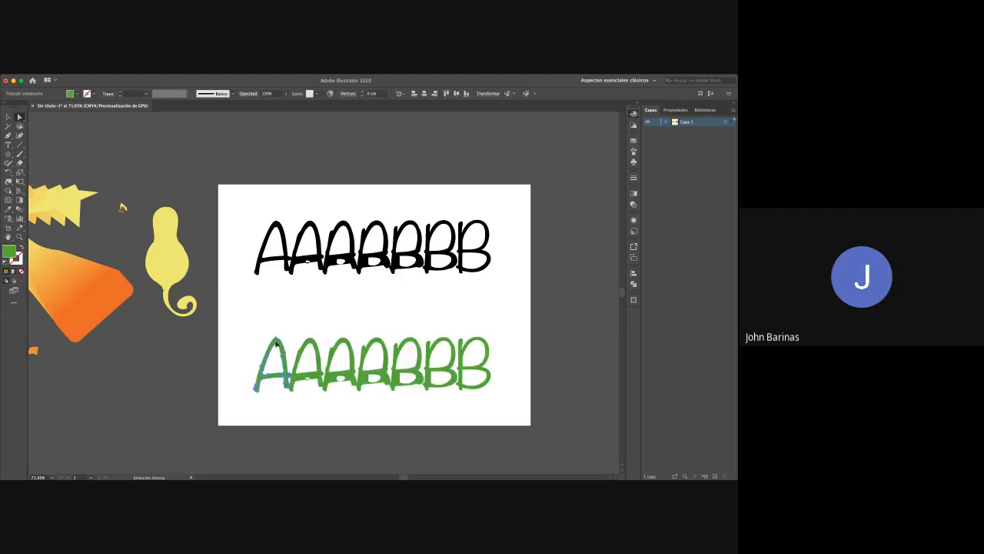
click(546, 180)
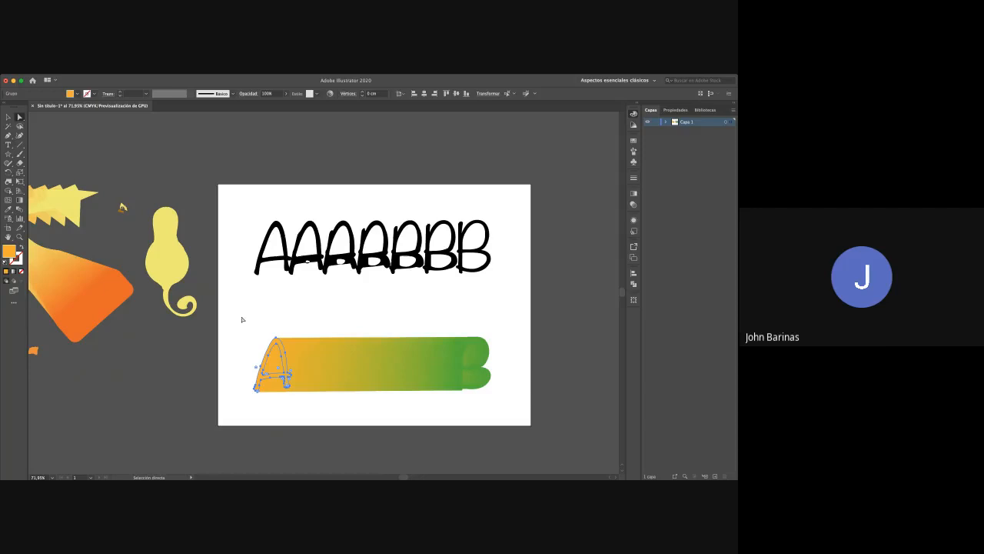
click(8, 117)
click(342, 332)
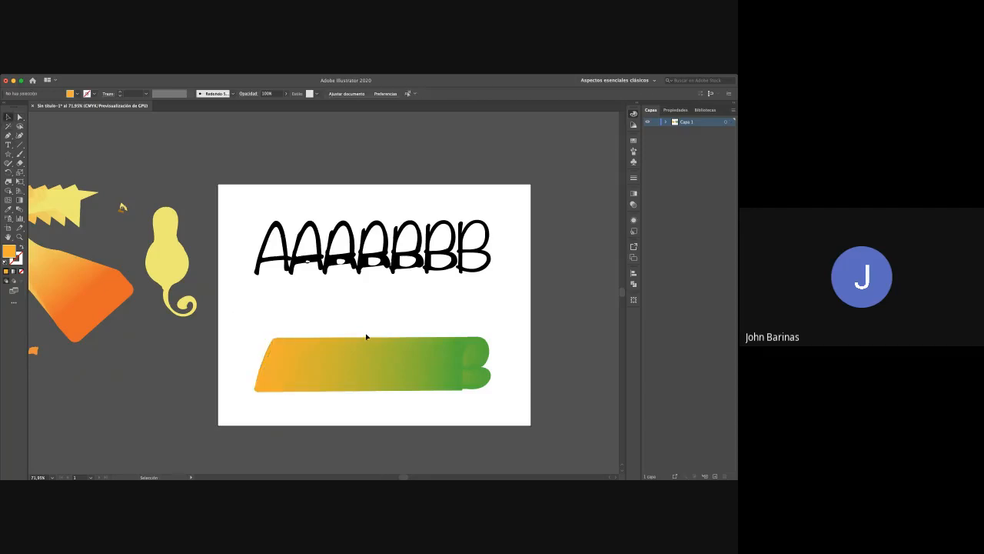
Move the orange-to-green blend up to just below the black letter blend
click(346, 371)
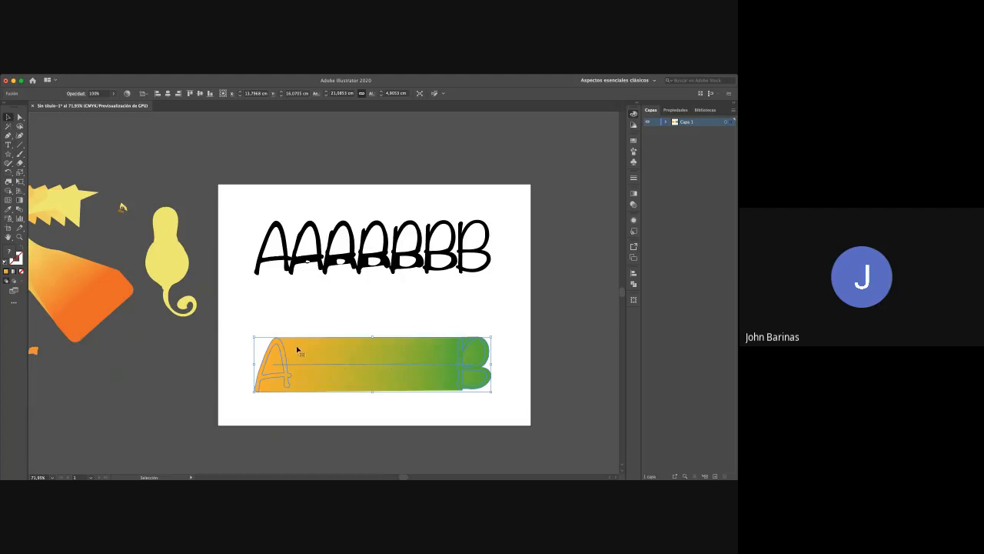
click(269, 266)
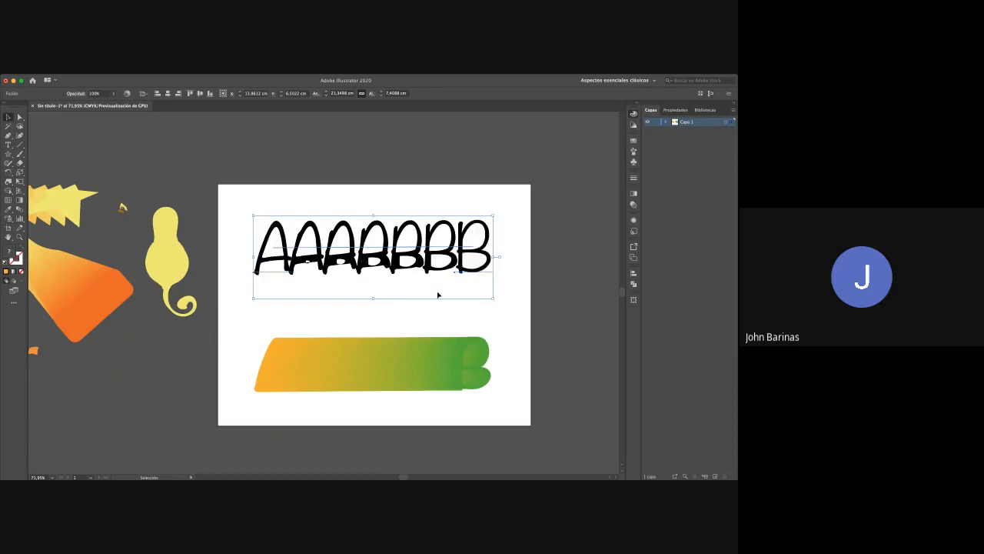
click(397, 371)
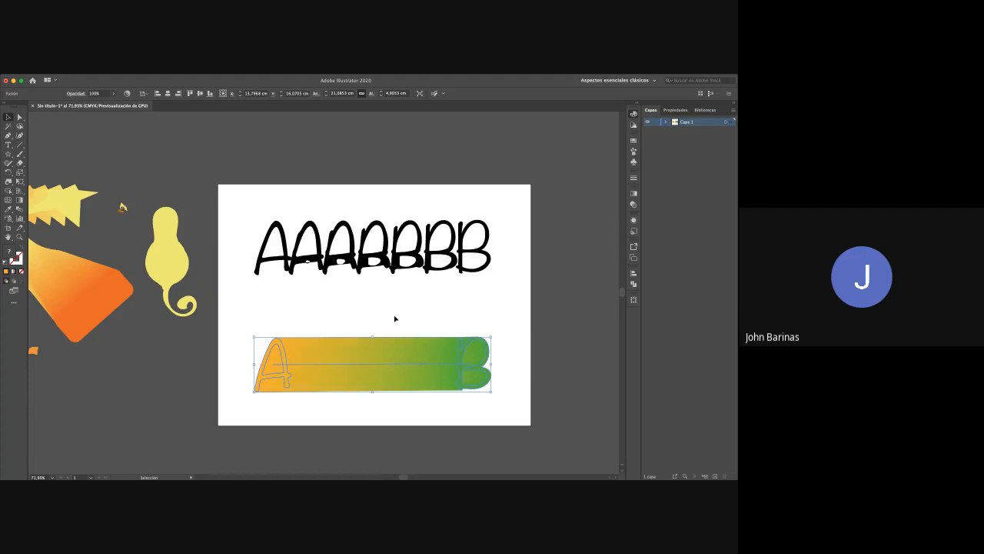
click(395, 318)
drag(398, 378, 394, 306)
click(435, 386)
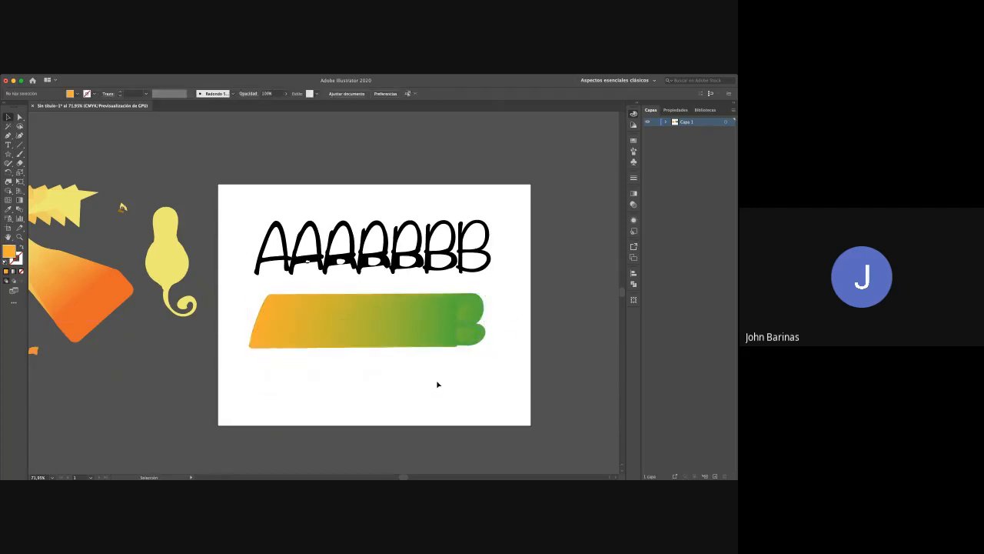
Place the black letter blend over the orange-to-green blend and bring it to the front
click(481, 274)
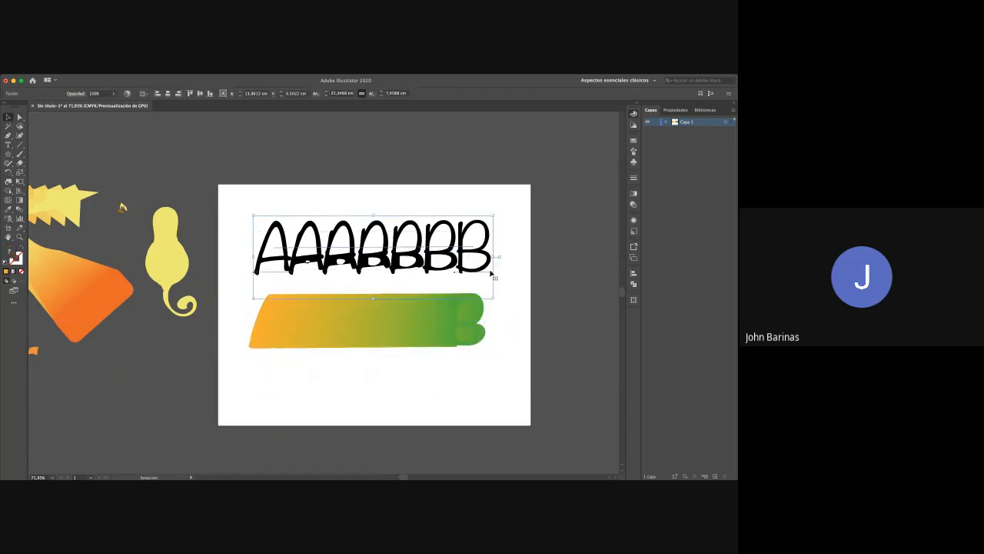
drag(481, 274, 481, 345)
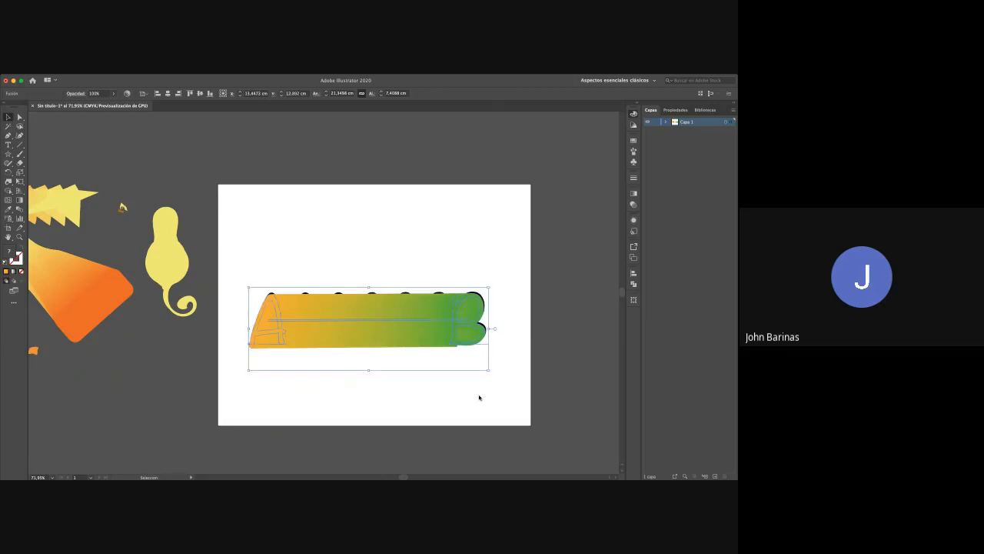
key(super+shift+bracketright)
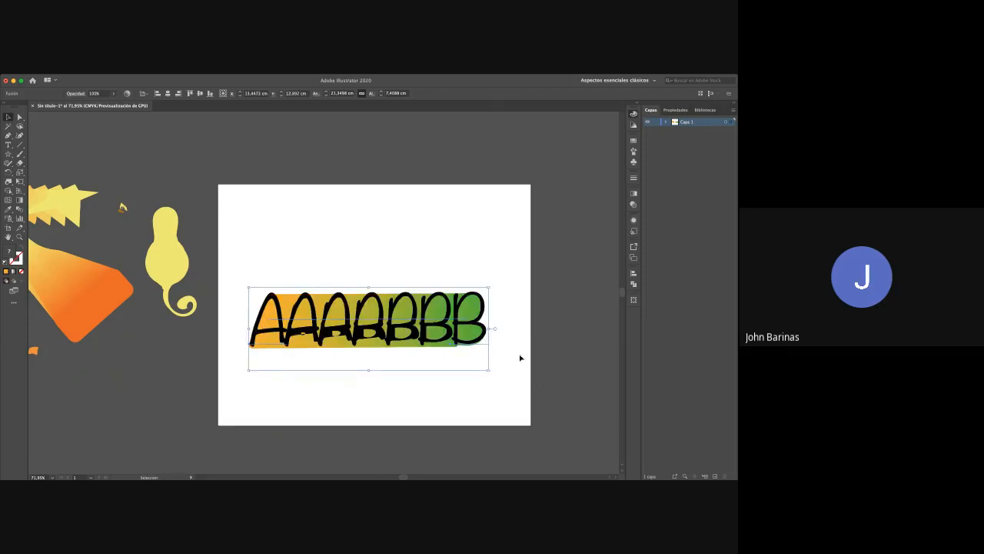
Nudge the black letters to line up with the coloured blend, and move both blends together to the artboard's upper area
click(476, 251)
click(486, 330)
drag(486, 331, 485, 332)
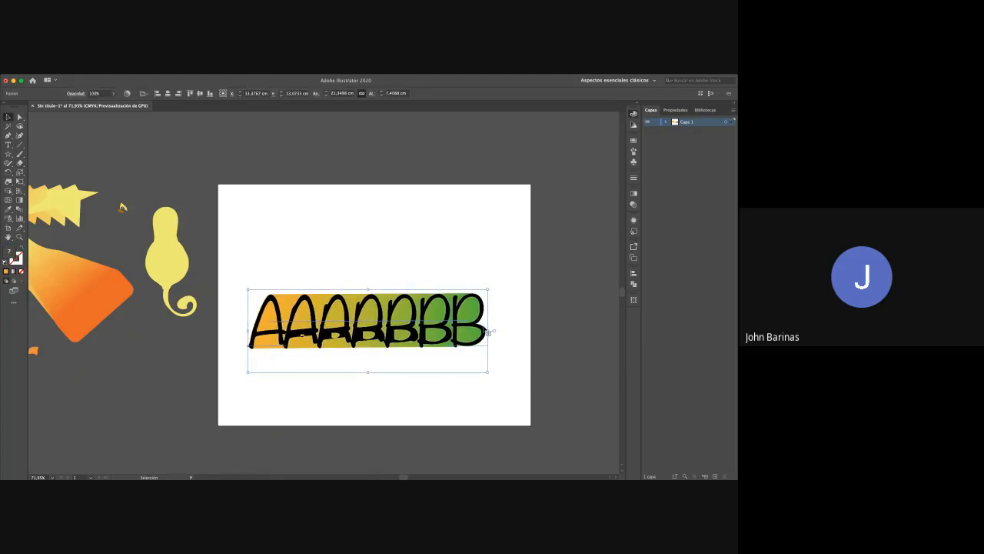
click(448, 230)
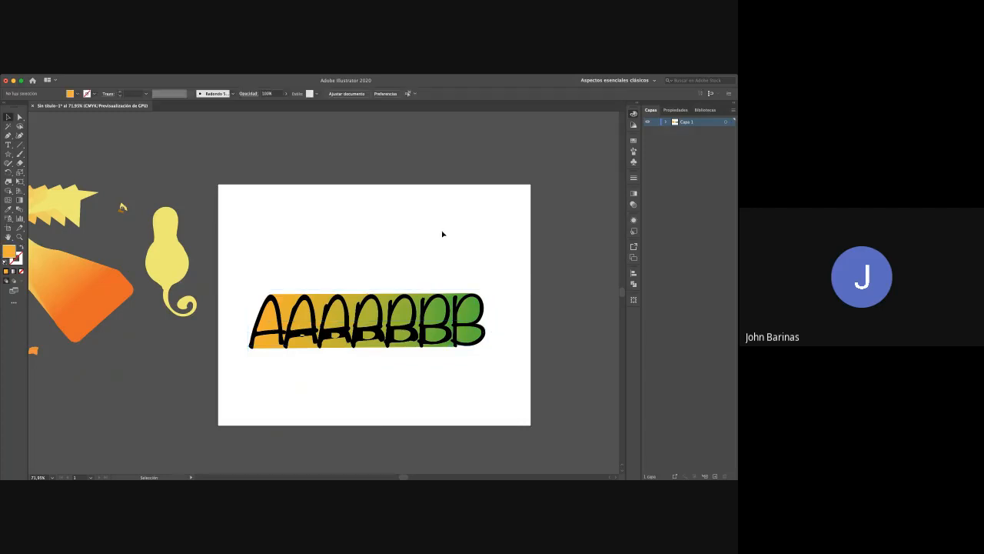
drag(288, 253, 398, 364)
drag(395, 343, 396, 251)
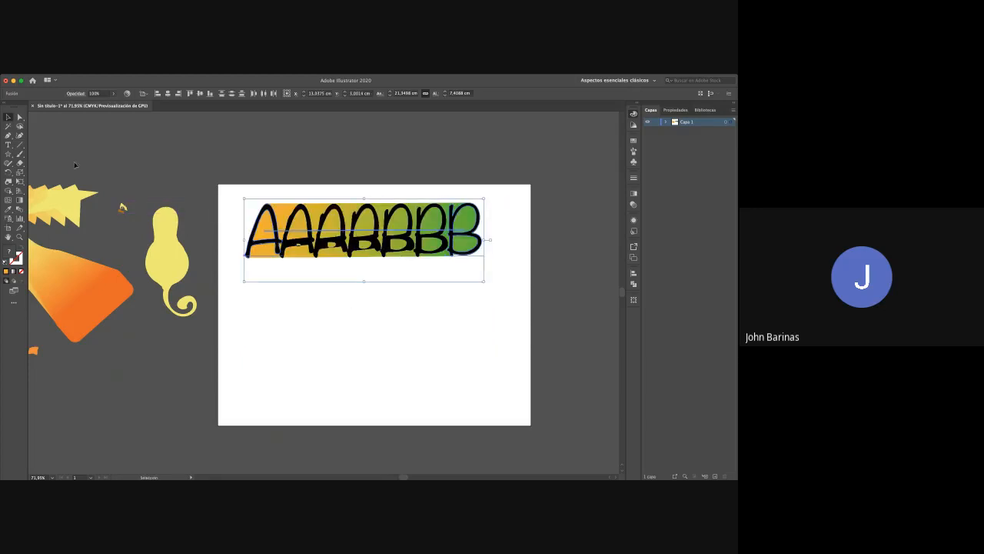
Draw an open wavy curve with three anchor points across the artboard below the letters with the Pen tool
click(9, 136)
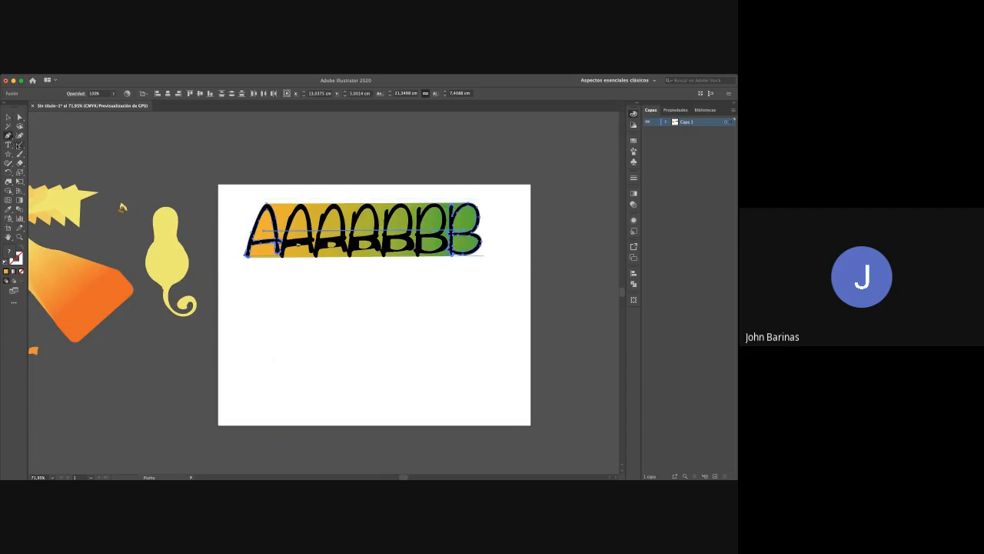
click(253, 291)
drag(367, 377, 453, 367)
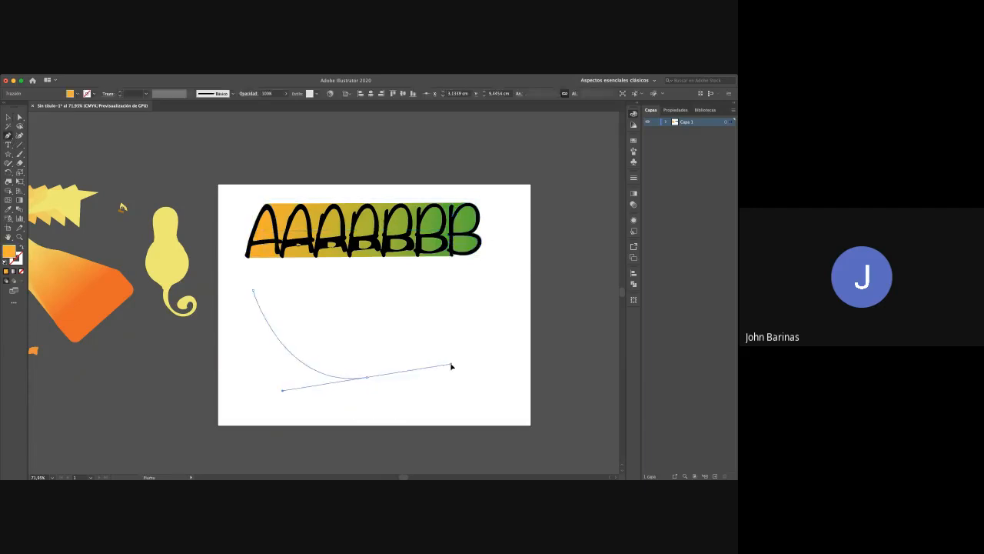
drag(510, 326, 588, 343)
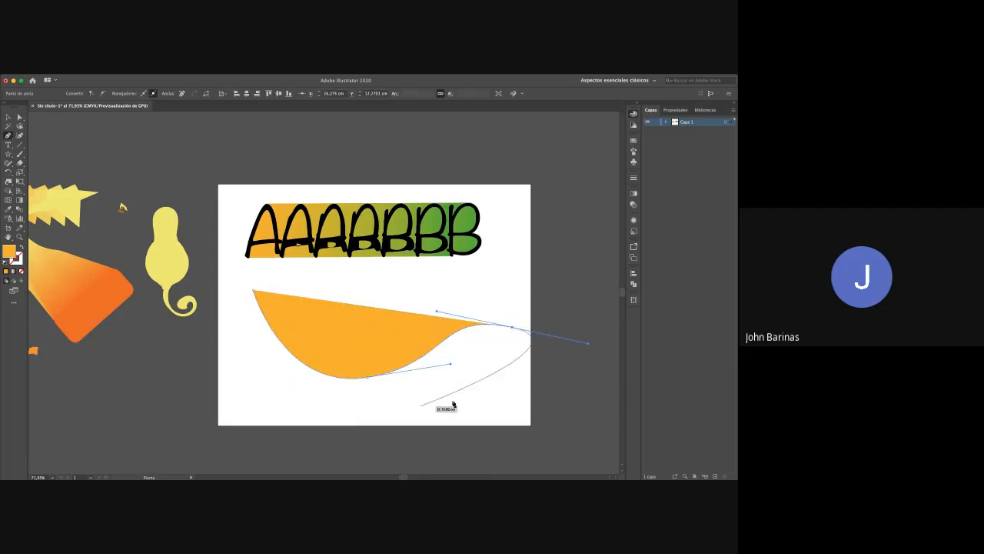
key(v)
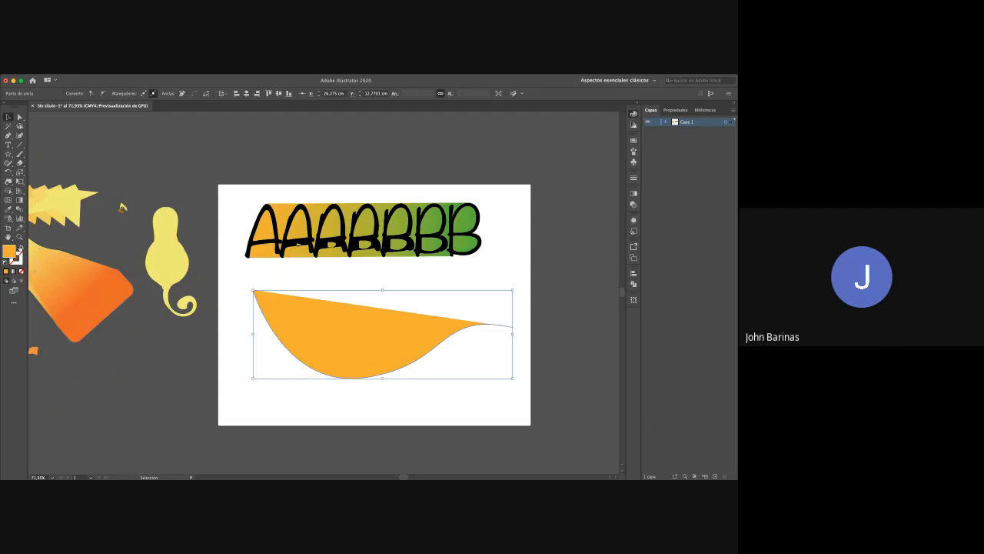
Remove the wavy curve's fill and give it a dark stroke
click(20, 247)
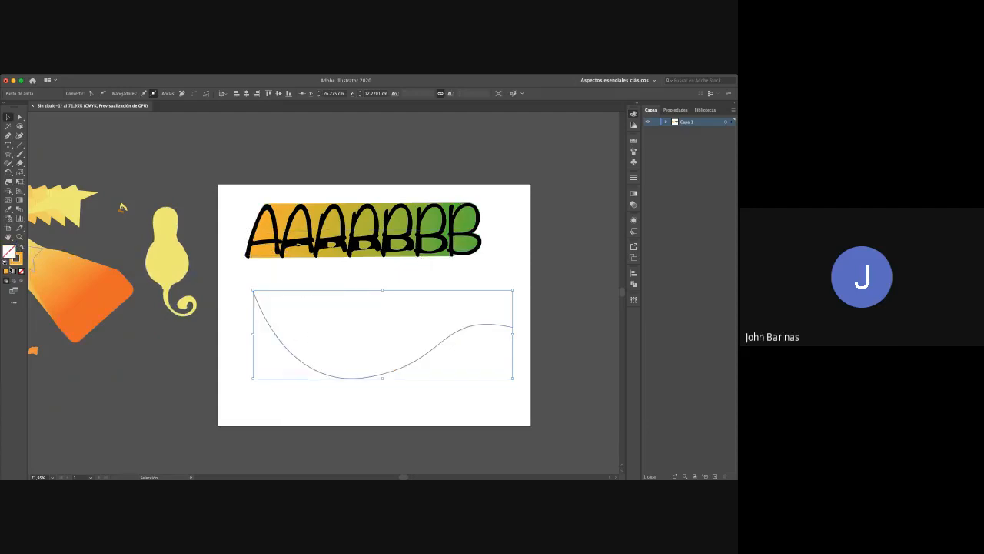
click(15, 261)
click(270, 281)
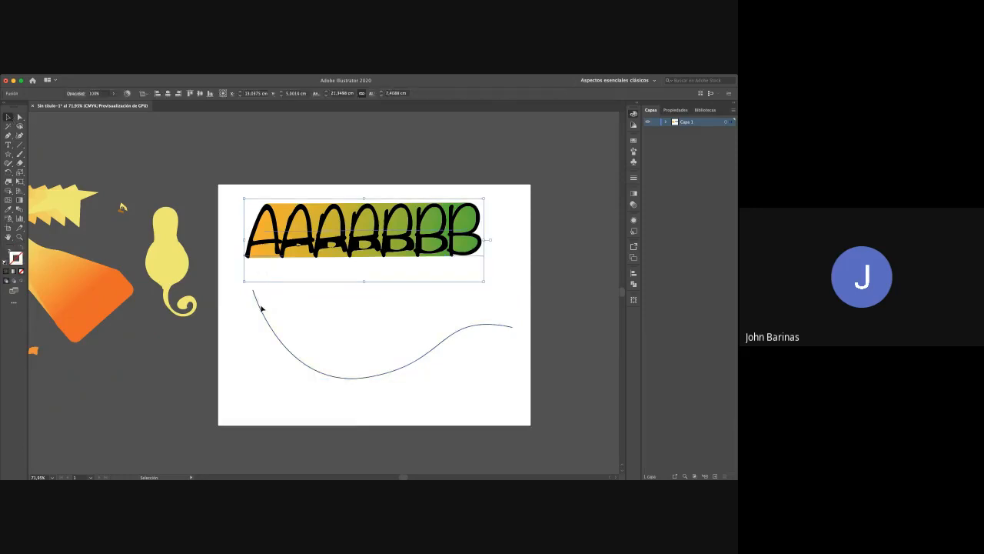
Set the wavy curve's stroke weight to 9 pt with a width profile tapered at both ends, and deselect it
click(262, 312)
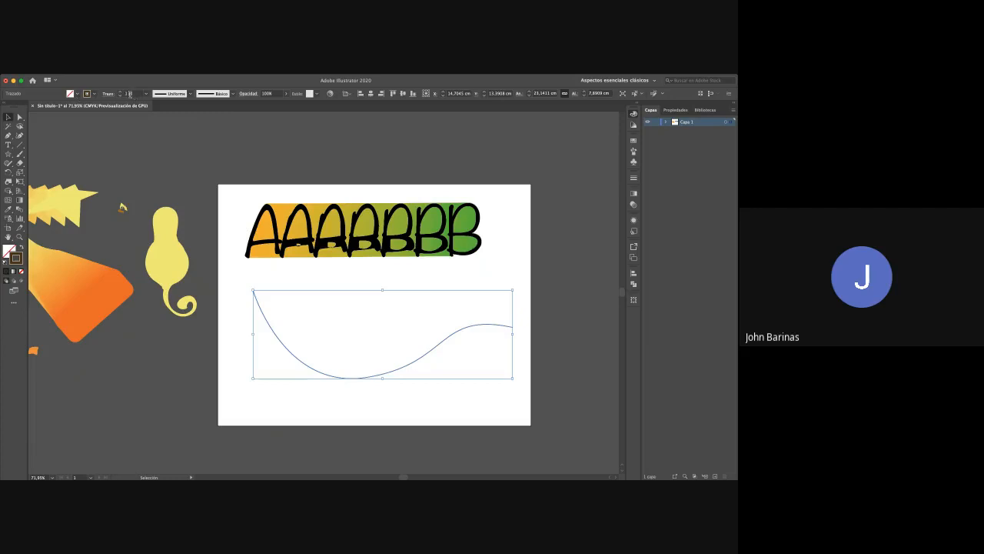
click(120, 92)
click(120, 92)
click(120, 93)
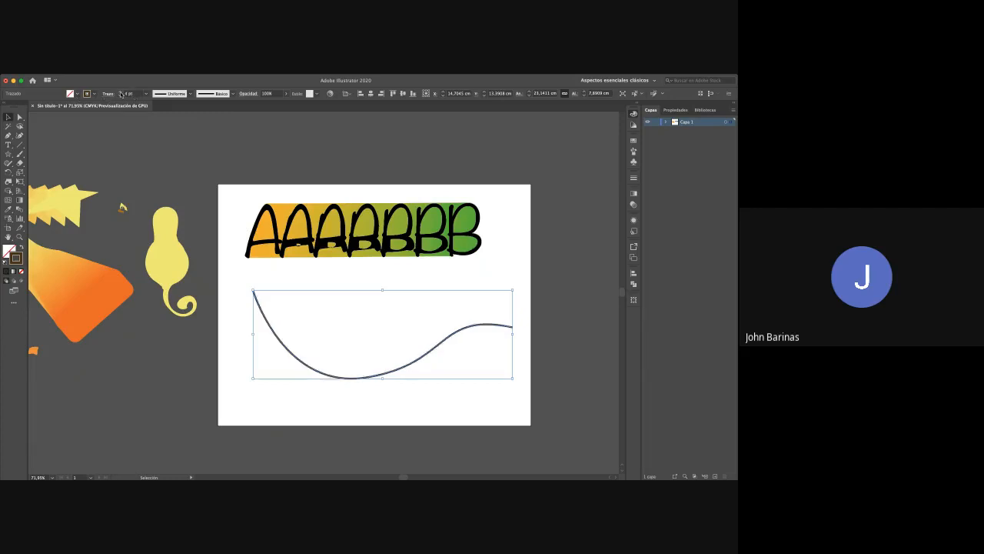
click(120, 92)
click(120, 92)
click(120, 92)
click(120, 92)
click(120, 92)
click(190, 93)
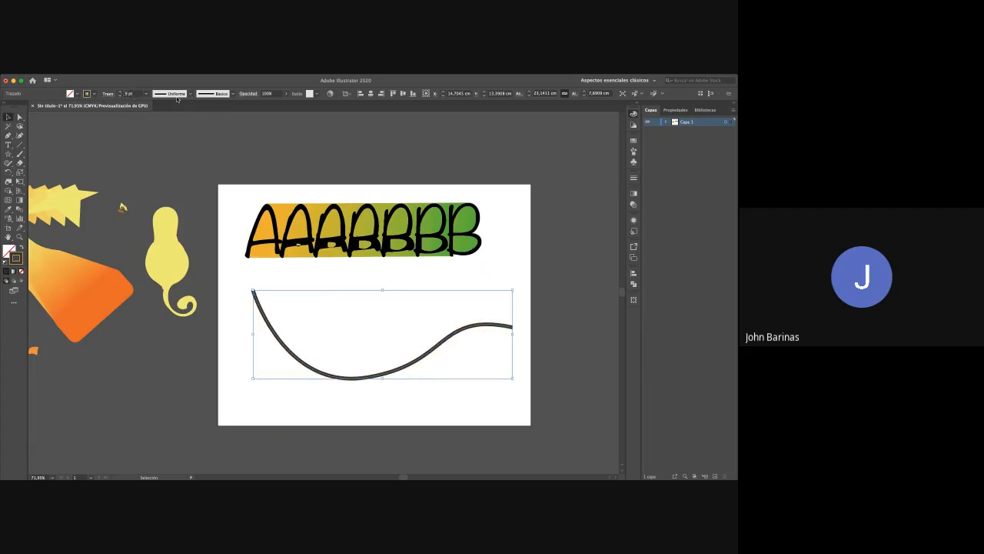
click(168, 112)
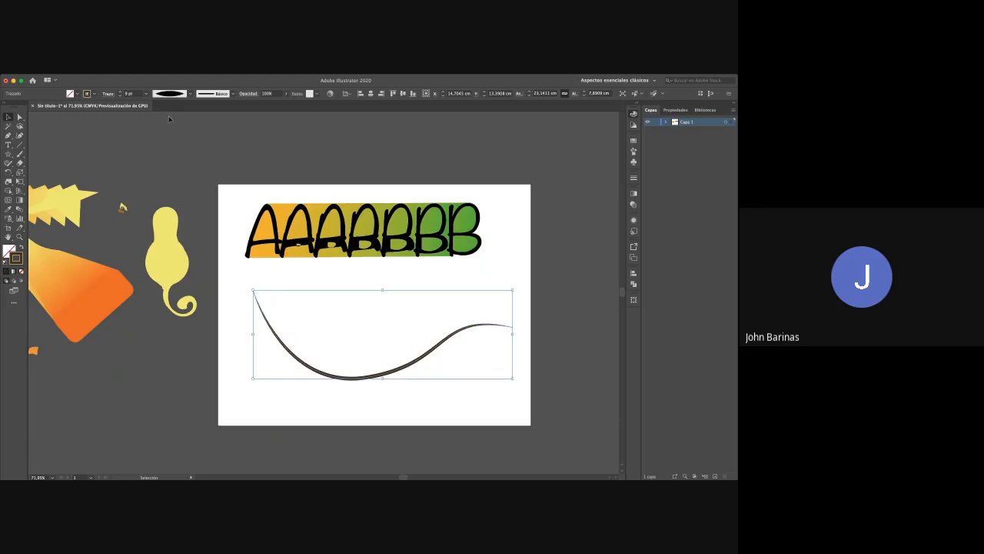
click(237, 298)
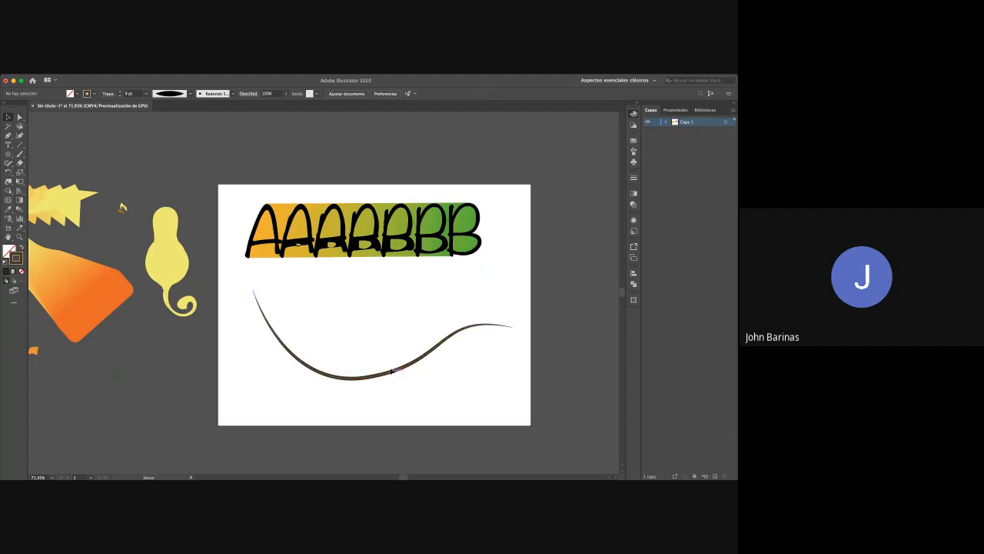
Move the tapered wavy curve up below the letters, then steepen its middle anchor's handles and raise that anchor
drag(398, 377, 389, 353)
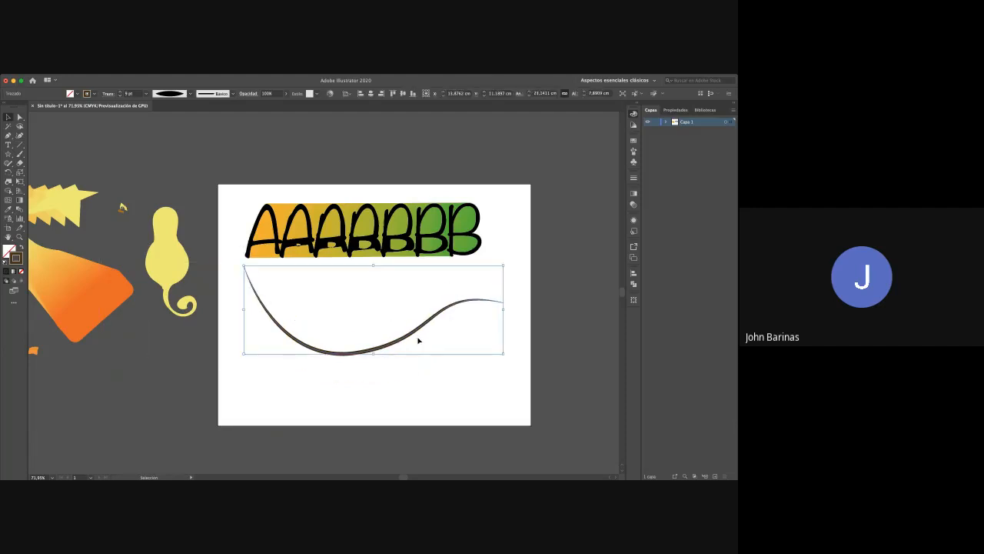
key(a)
click(418, 365)
click(364, 355)
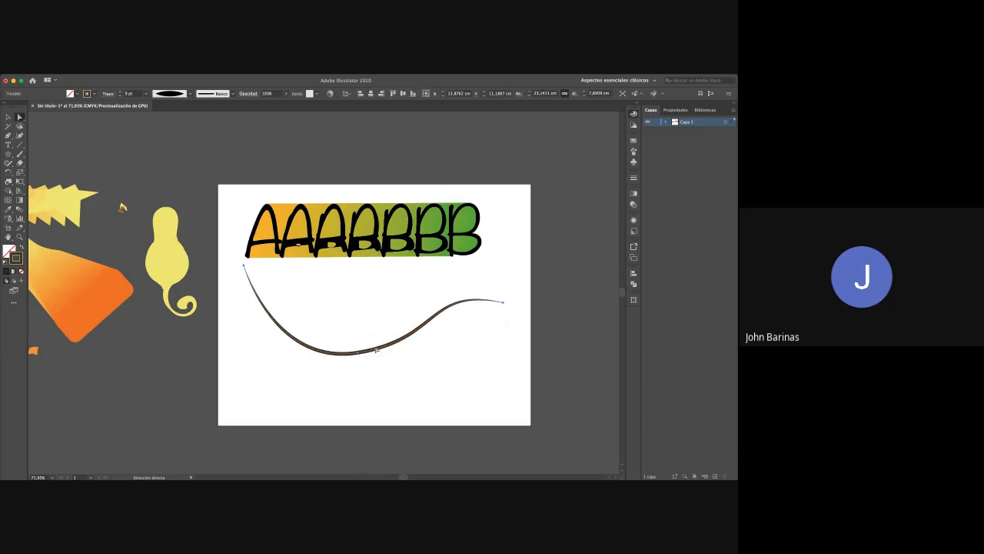
click(368, 368)
click(358, 356)
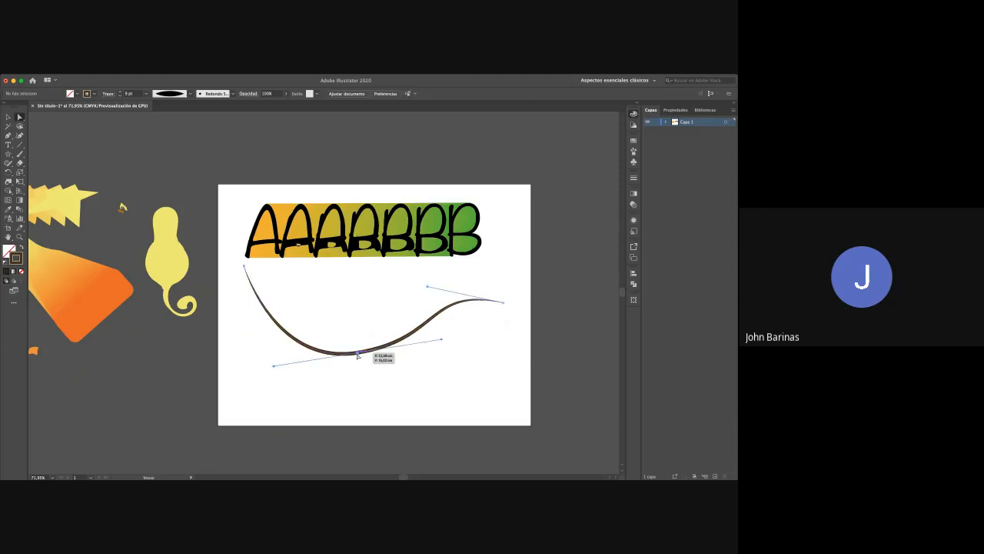
drag(442, 340, 405, 305)
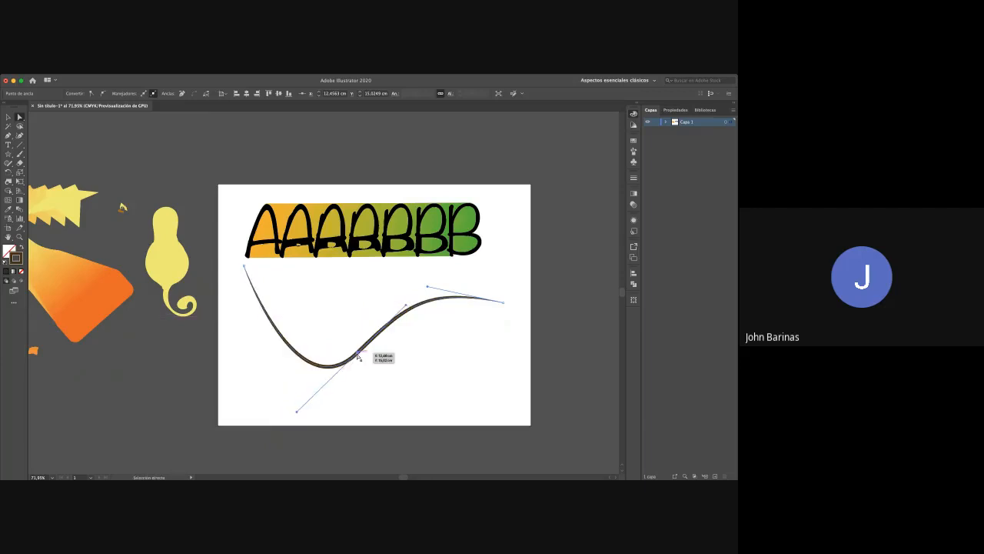
drag(358, 355, 368, 316)
click(413, 336)
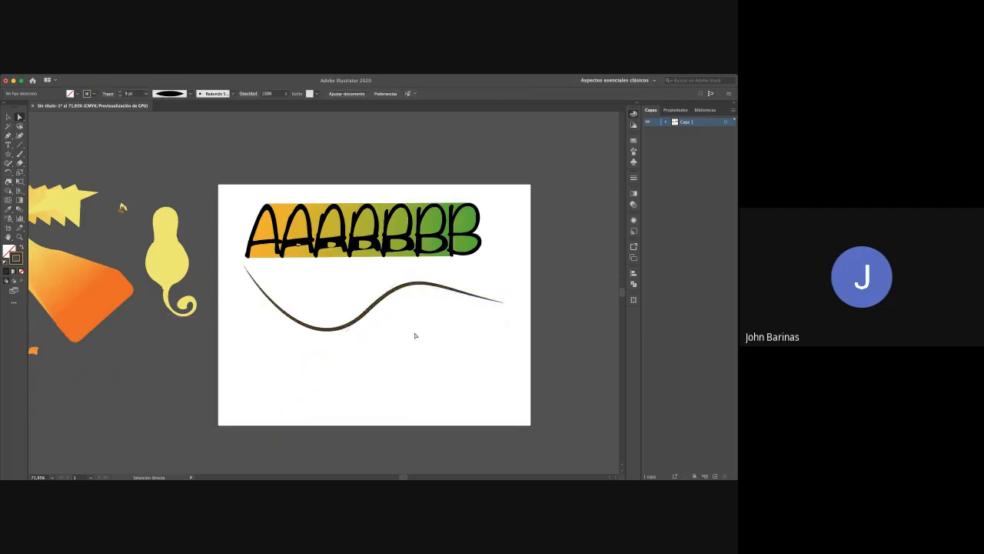
Draw a second open wavy curve with three anchor points below the first one using the Pen tool
key(p)
click(247, 374)
drag(377, 406, 436, 366)
drag(490, 338, 547, 358)
key(v)
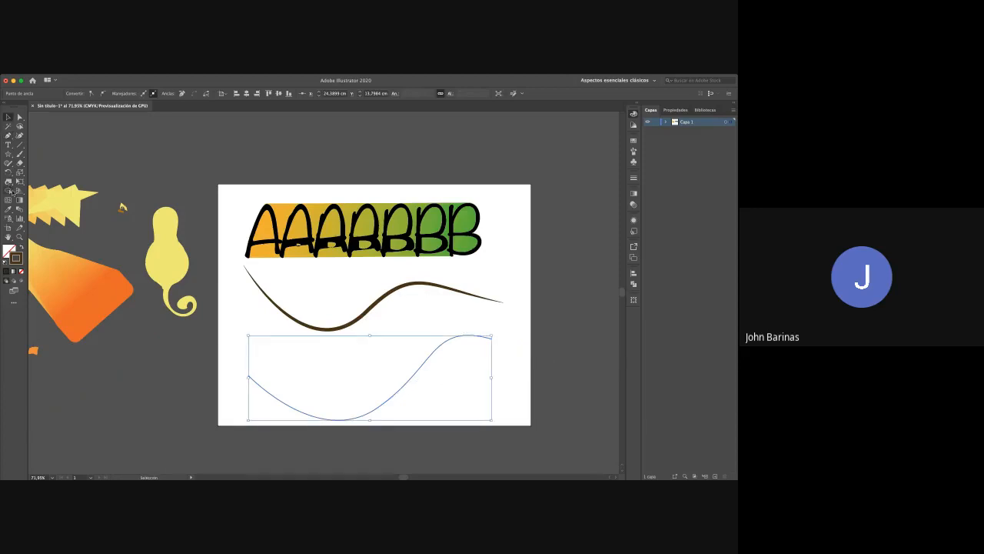
Blend the upper and lower wavy curves, raising the number of steps until closely spaced lines fill the gap, and deselect
click(20, 209)
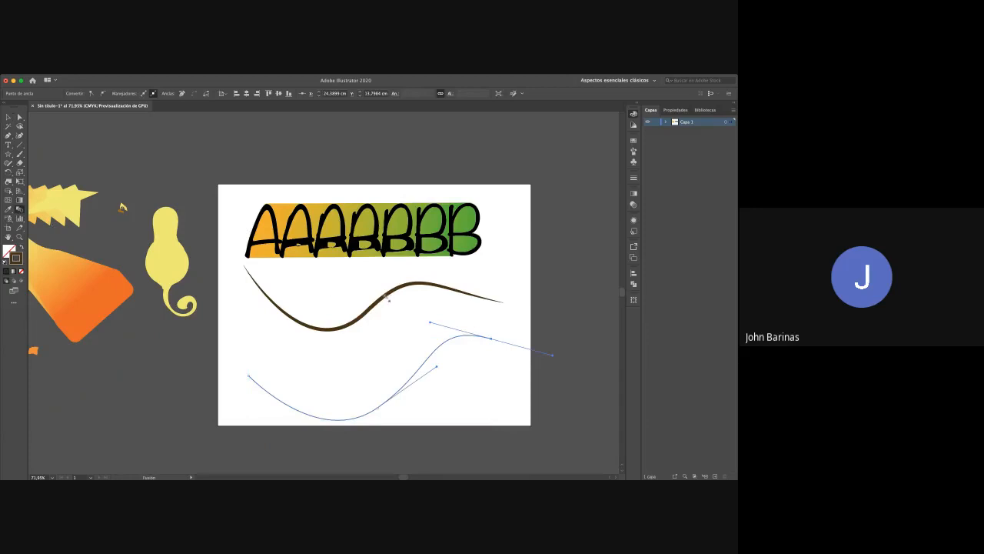
click(416, 373)
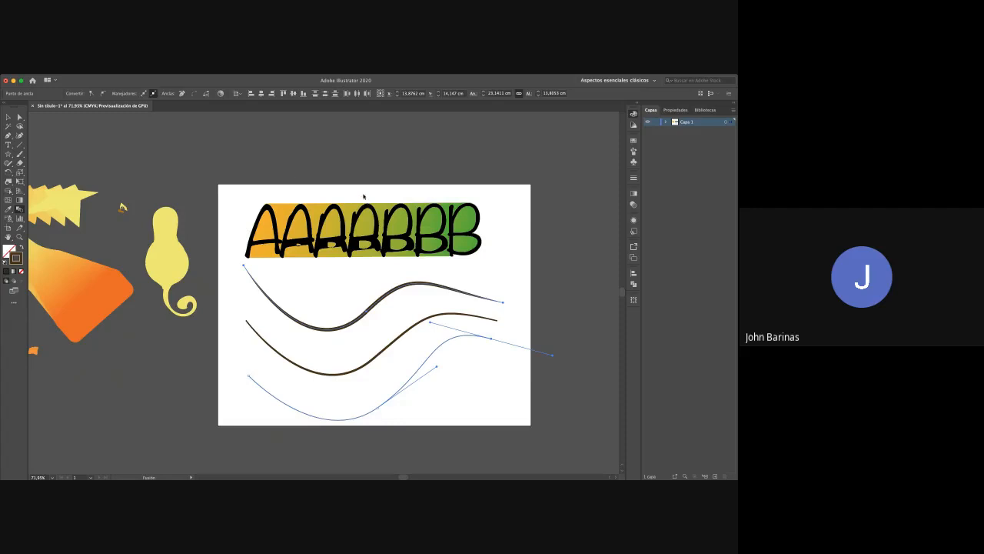
key(Up)
key(Up)
key(Up)
key(Up)
key(Up)
key(Up)
key(Up)
key(Up)
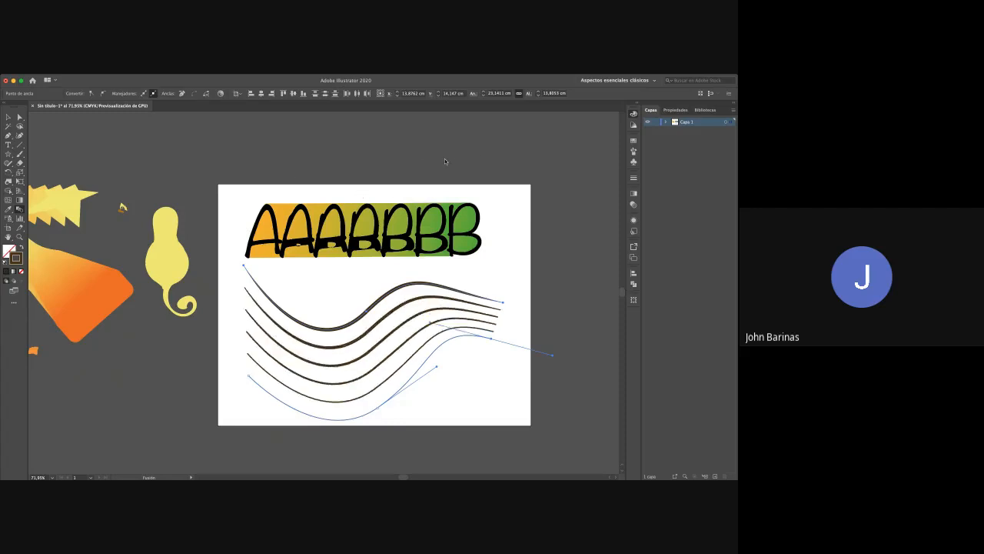
key(Up)
key(Up)
key(Up)
key(Up)
key(Up)
key(Up)
key(Up)
key(Up)
key(Up)
key(Up)
key(Up)
key(Up)
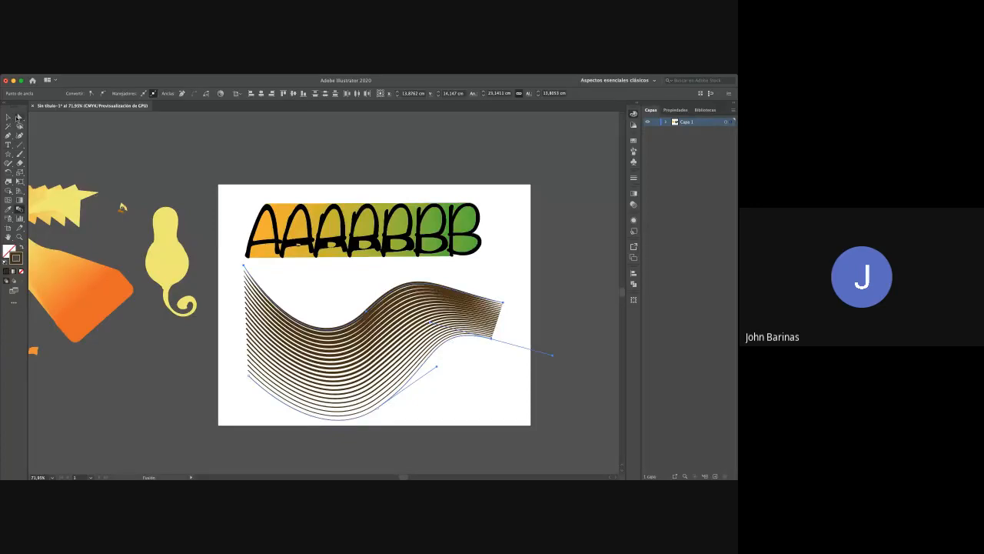
click(19, 116)
click(458, 378)
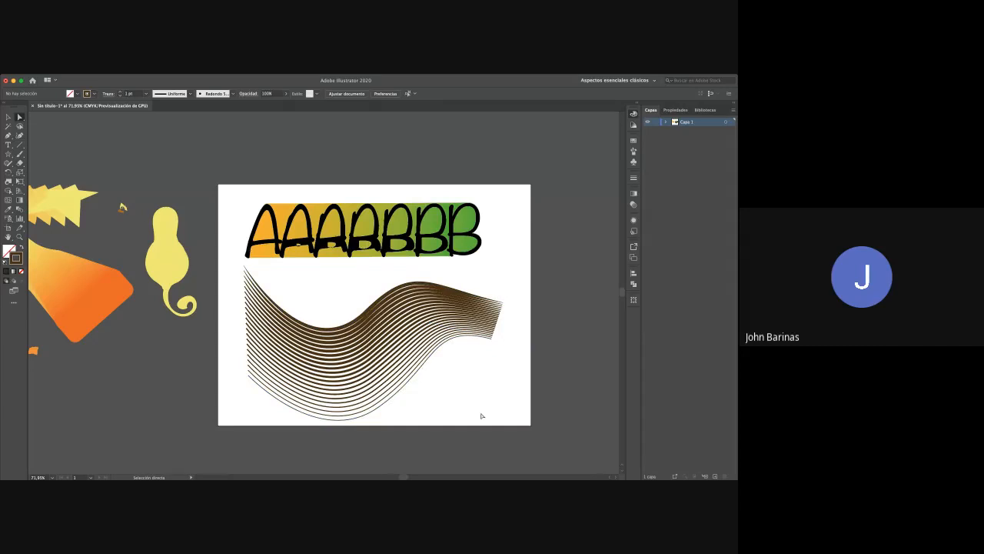
Rotate the blend's lower curve so the lines converge to a point at their right end, and move the blend slightly up
click(413, 382)
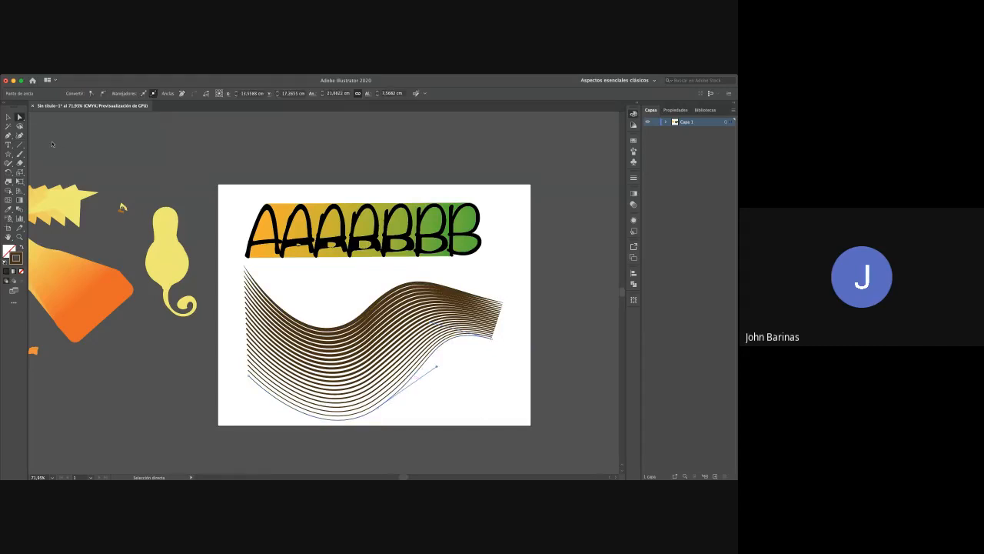
click(8, 118)
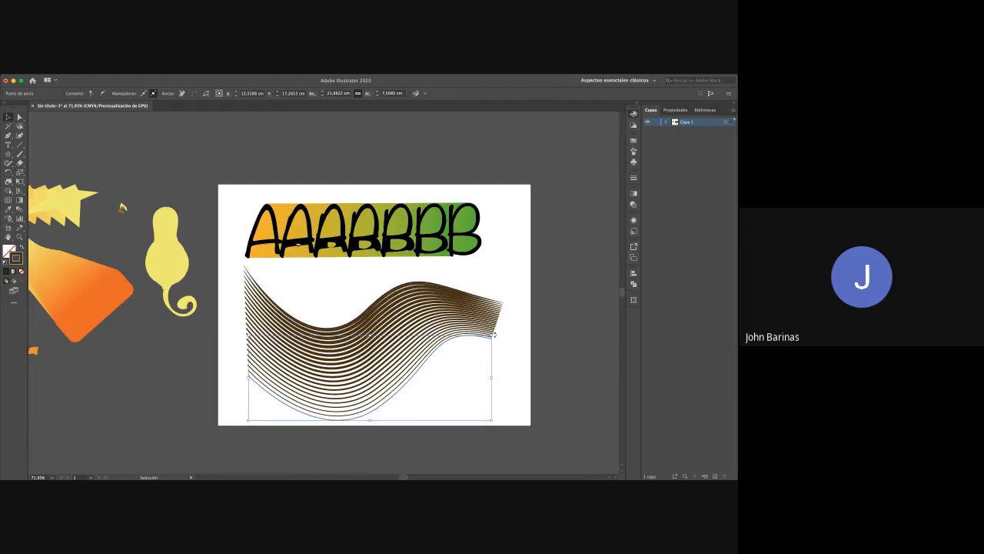
mouse_move(493, 335)
mouse_down()
mouse_move(486, 311)
mouse_move(451, 292)
mouse_move(475, 281)
mouse_move(483, 299)
mouse_up()
click(513, 324)
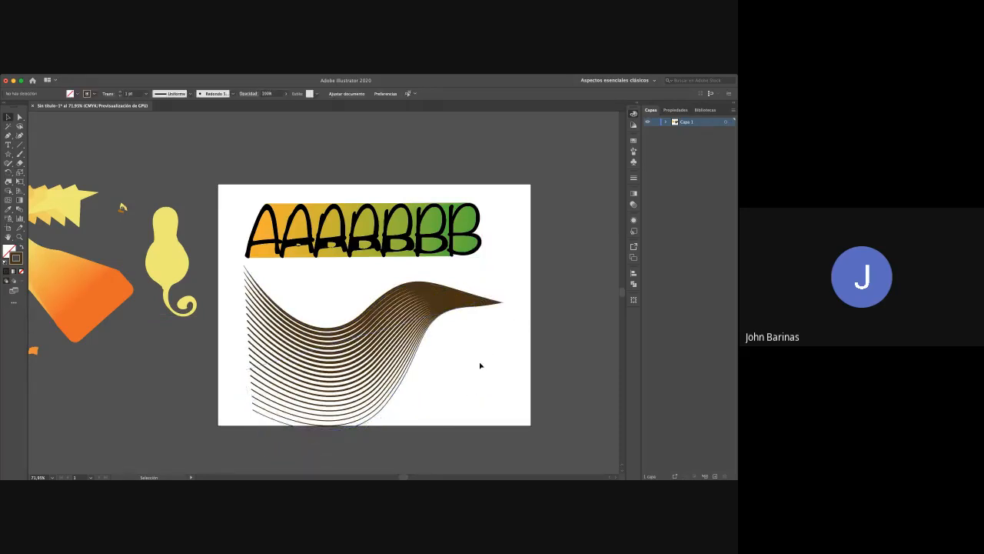
key(ctrl+z)
click(463, 346)
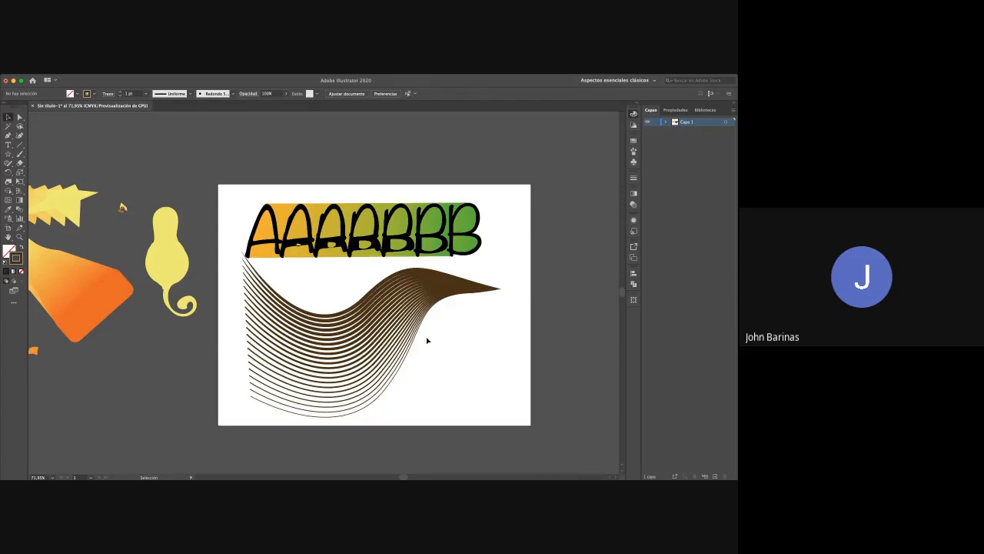
Try to erase a diagonal band across the middle of the line blend with the Eraser tool
drag(332, 339, 502, 345)
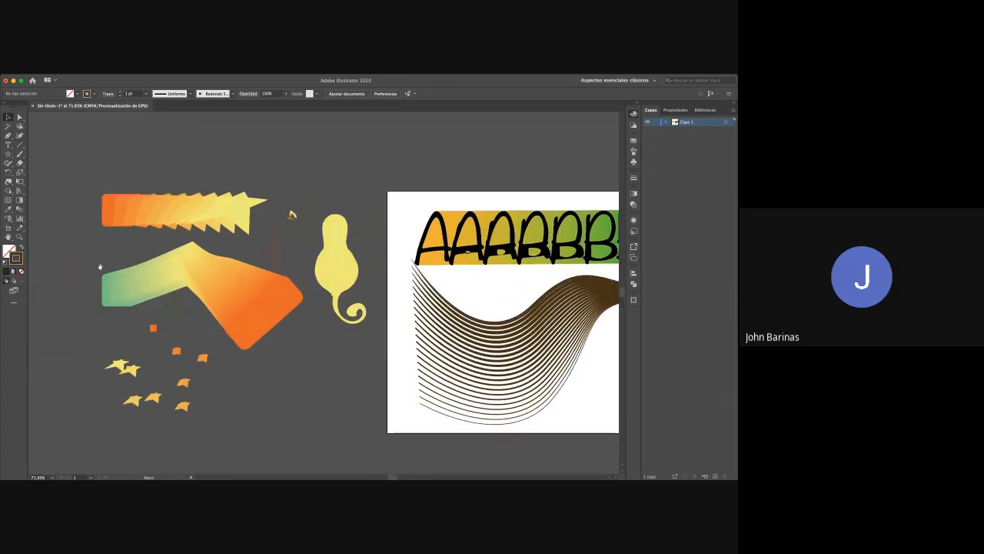
drag(265, 315, 157, 368)
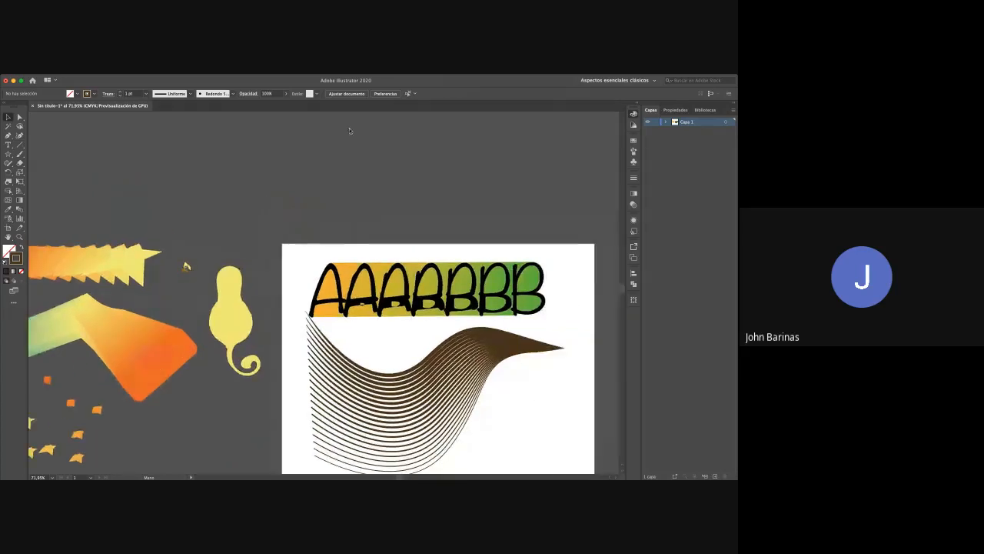
drag(436, 212, 368, 161)
key(shift+e)
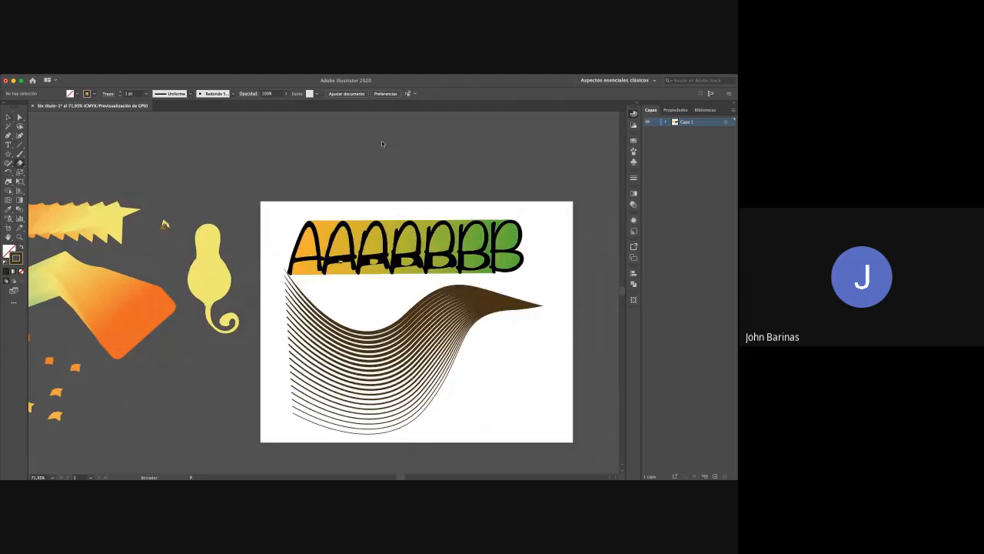
drag(374, 331, 444, 470)
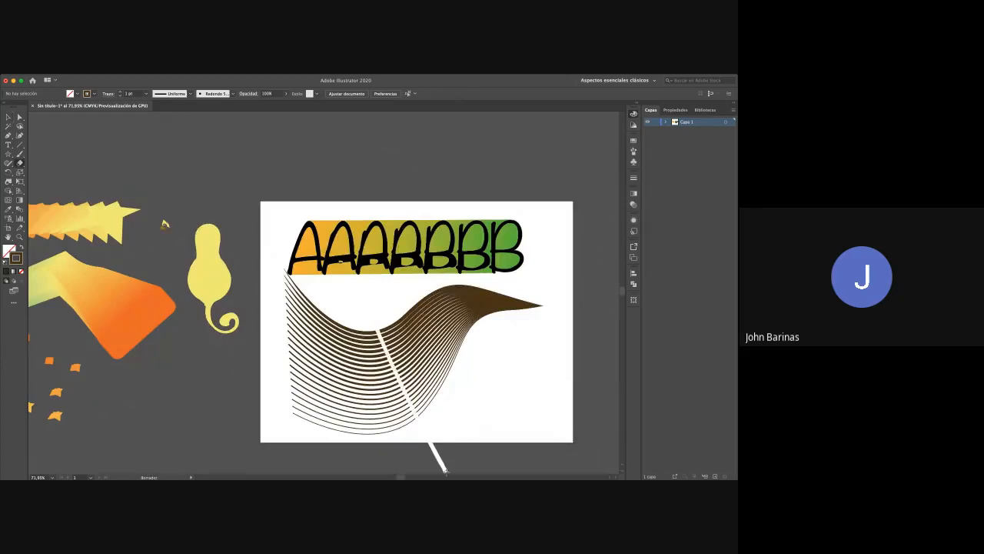
drag(369, 304, 435, 417)
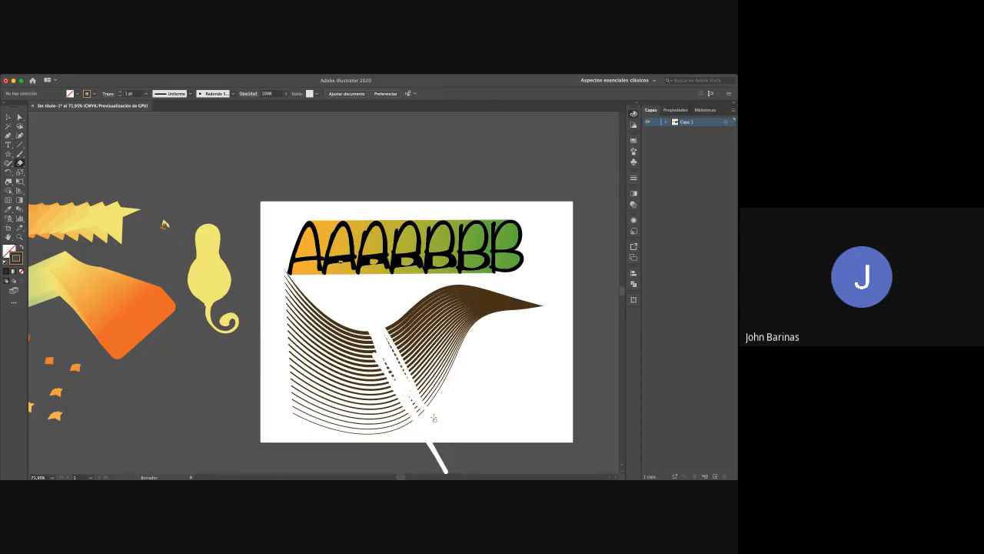
drag(375, 339, 404, 407)
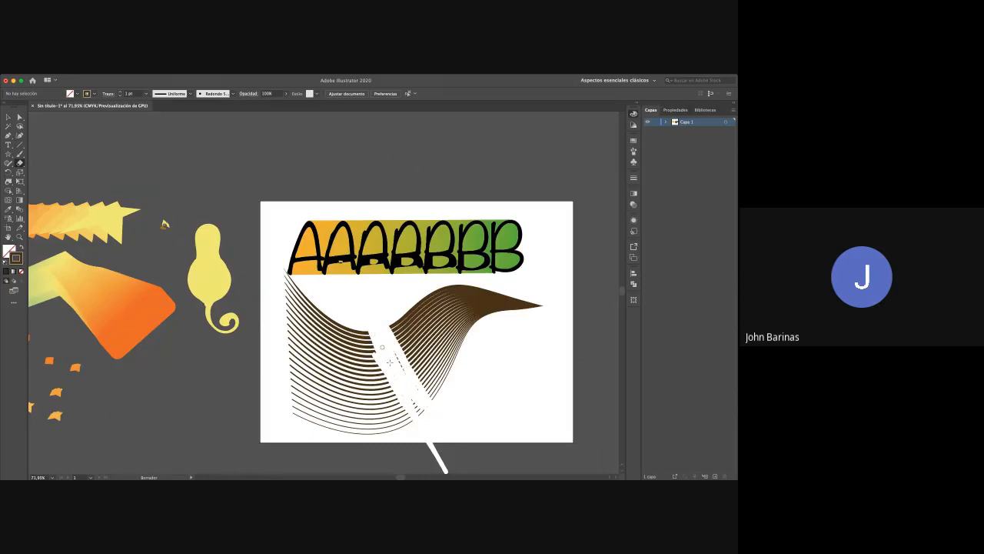
drag(381, 347, 422, 416)
drag(366, 328, 426, 444)
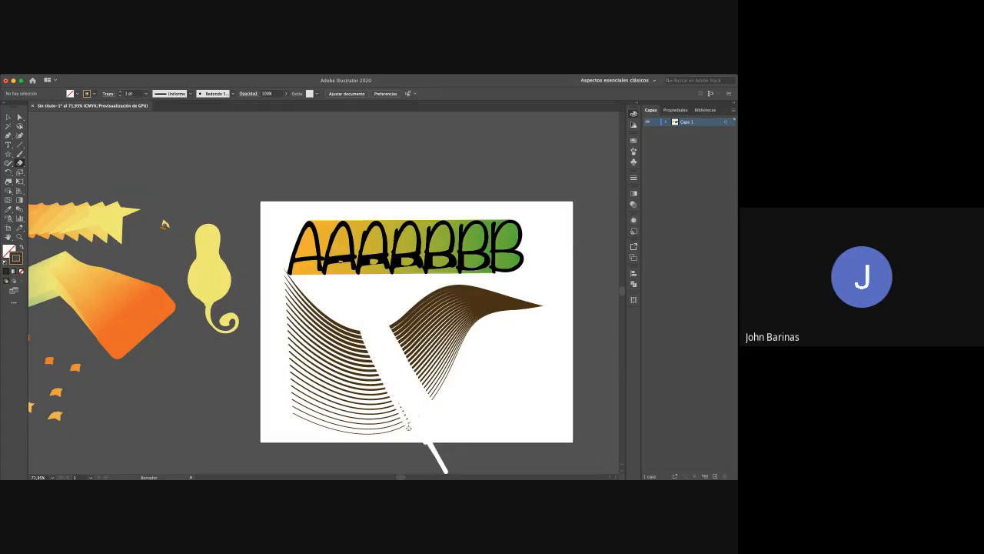
drag(368, 343, 420, 436)
key(super+z)
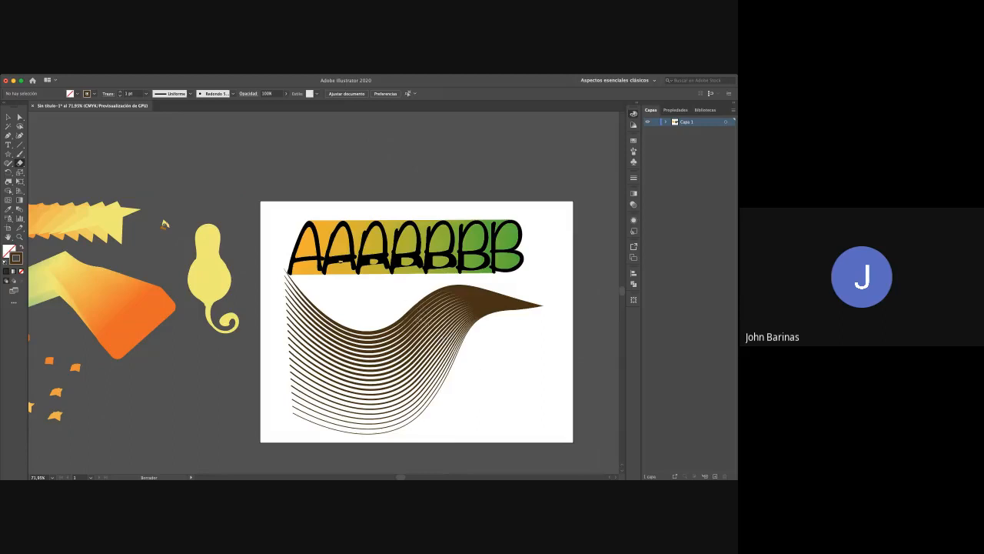
Select the line blend and expand it into a group of editable paths
key(v)
click(489, 317)
key(shift+e)
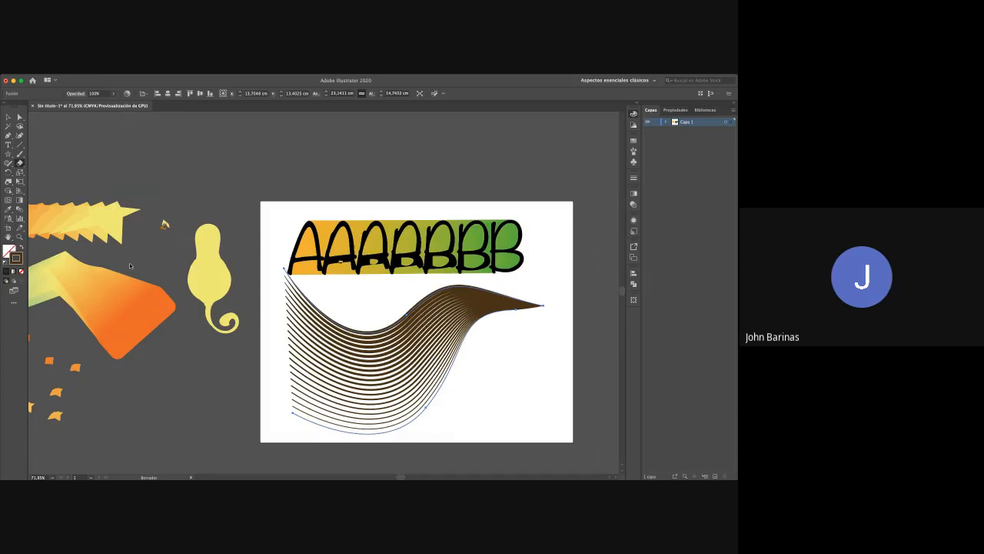
click(222, 293)
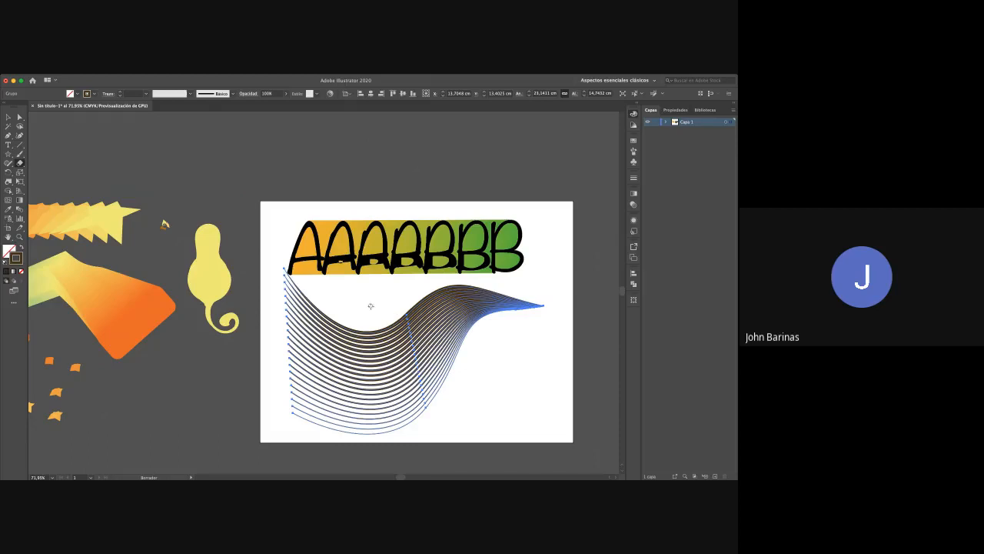
Erase a slanted band through the middle of the expanded lines with the Eraser tool, and deselect them
drag(370, 308, 398, 436)
mouse_move(365, 306)
mouse_down()
mouse_move(387, 458)
mouse_move(379, 355)
mouse_move(361, 322)
mouse_up()
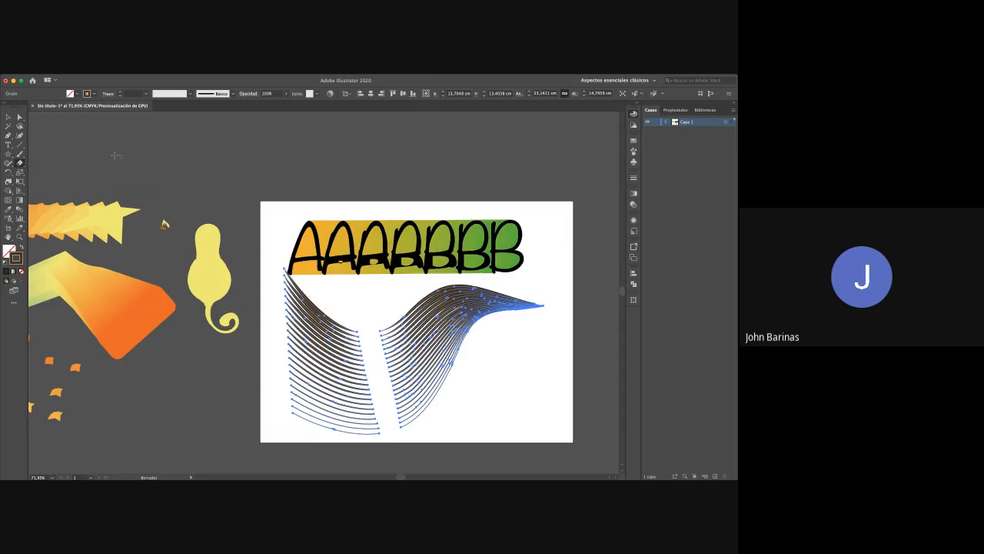
key(v)
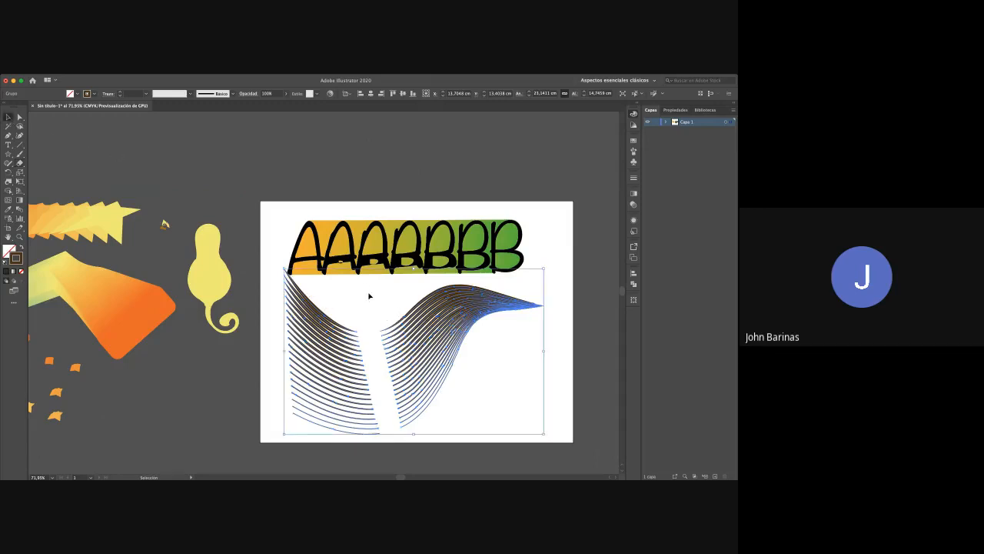
click(369, 295)
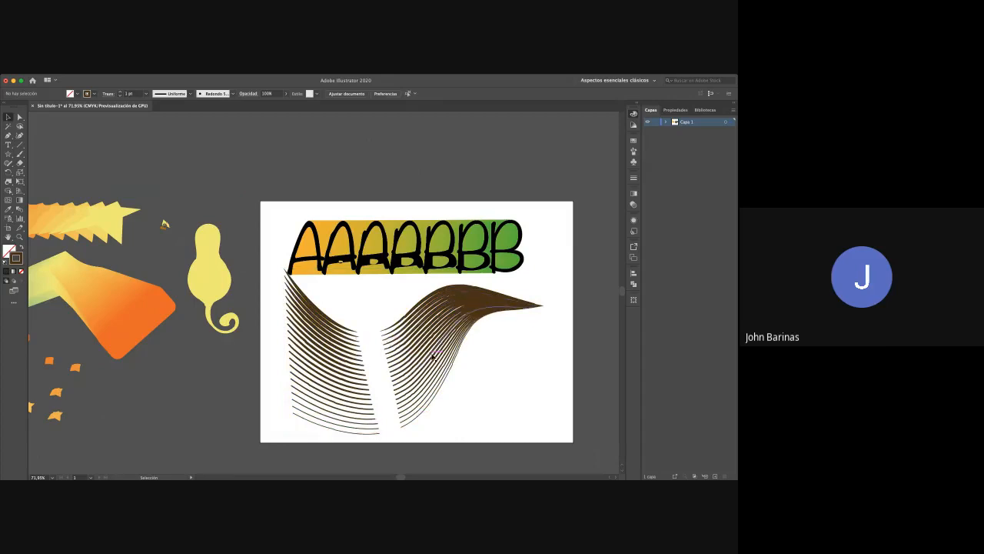
Erase a second, narrower band across the expanded lines near their pointed right end, and deselect them
click(398, 309)
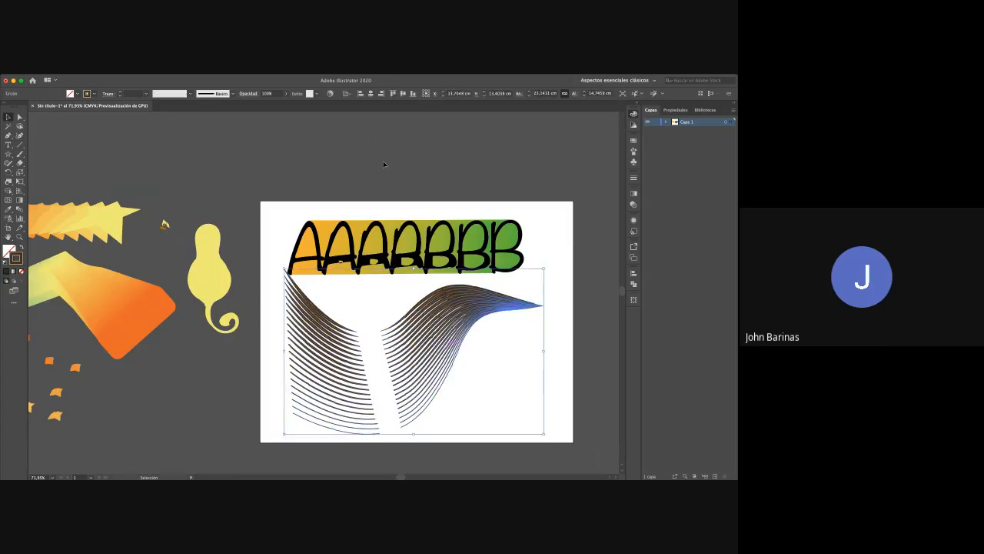
key(shift+e)
mouse_move(488, 286)
mouse_down()
mouse_move(491, 336)
mouse_move(482, 276)
mouse_move(485, 318)
mouse_move(471, 276)
mouse_move(479, 300)
mouse_up()
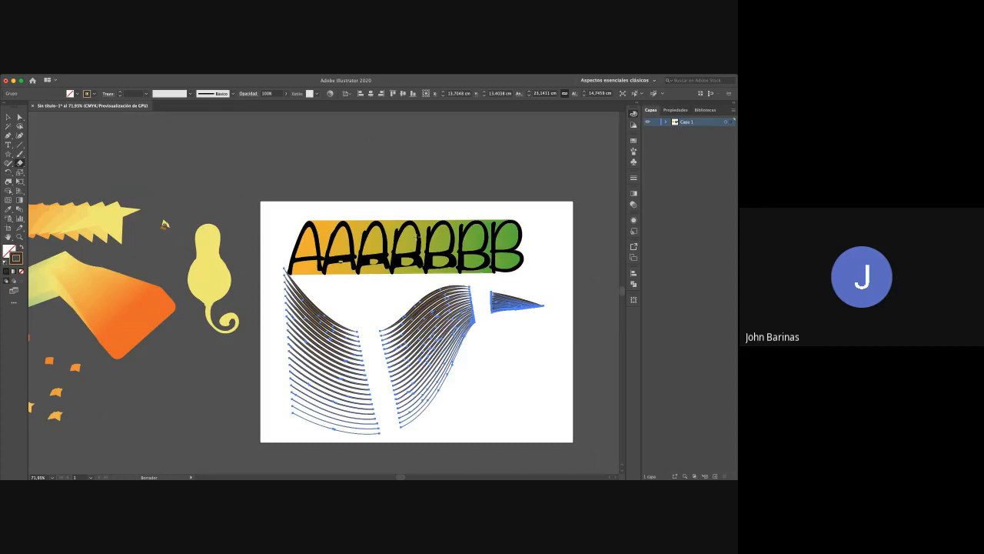
click(8, 117)
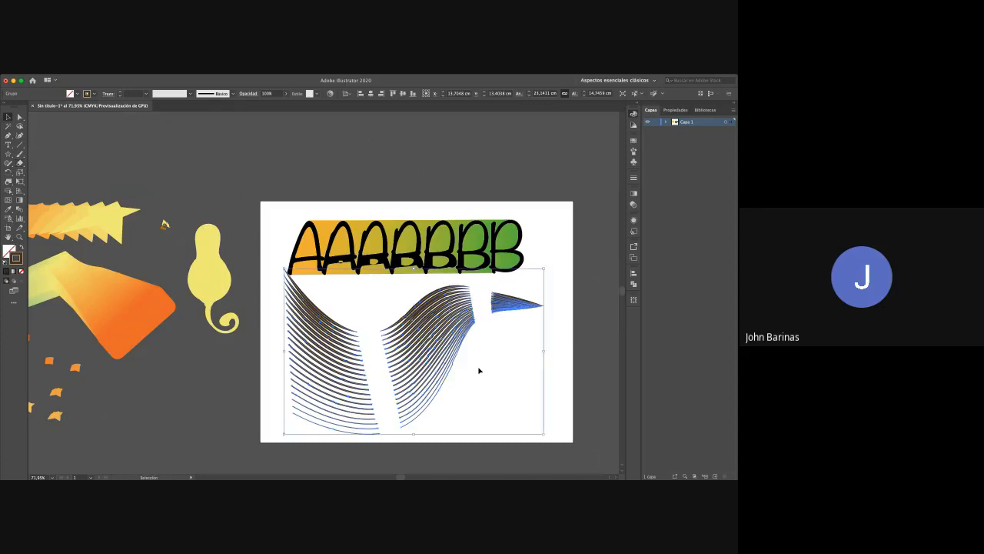
click(552, 352)
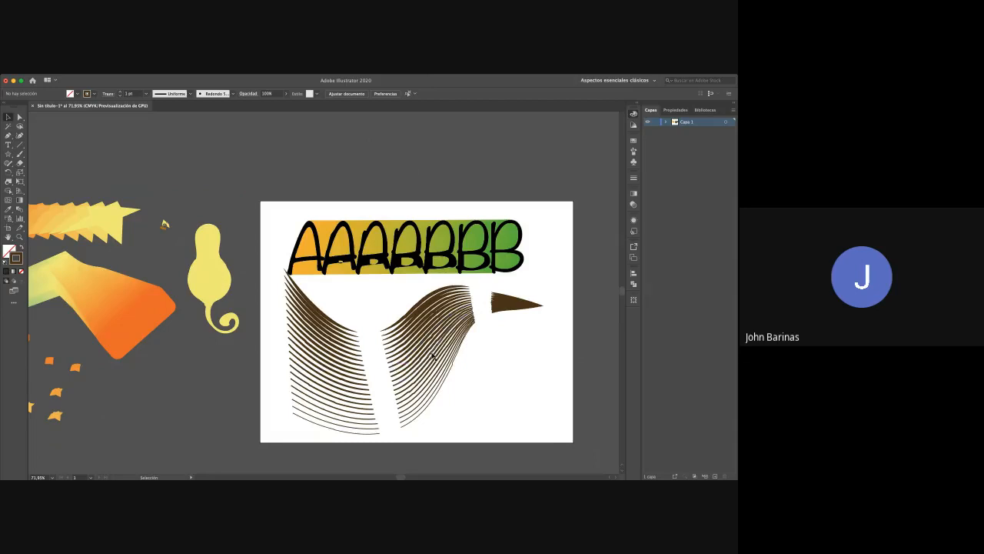
Select the expanded lines, trim the lower-left corner of their left section along a diagonal with the Eraser tool, and deselect them
mouse_move(438, 357)
mouse_down()
mouse_move(454, 369)
mouse_move(434, 347)
mouse_up()
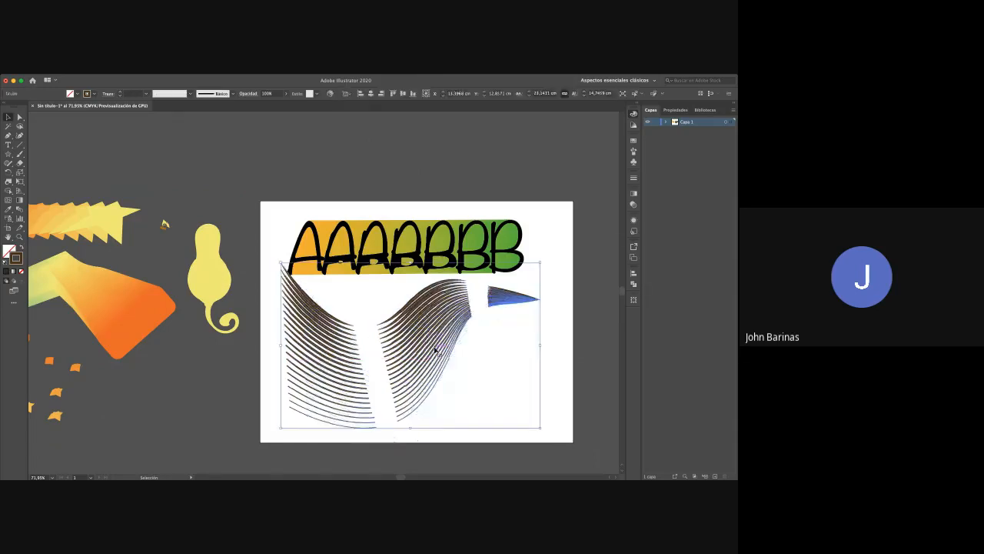
key(super+z)
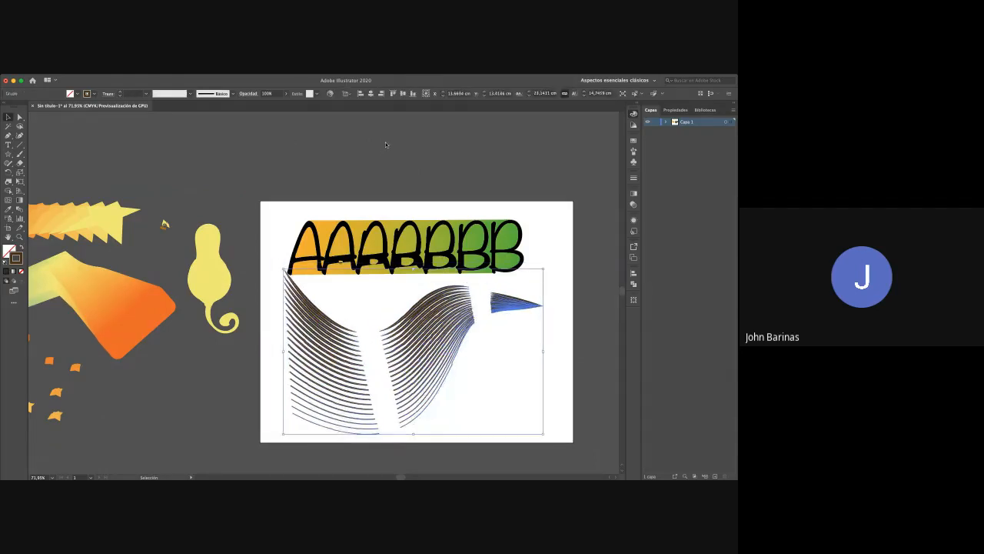
key(shift+e)
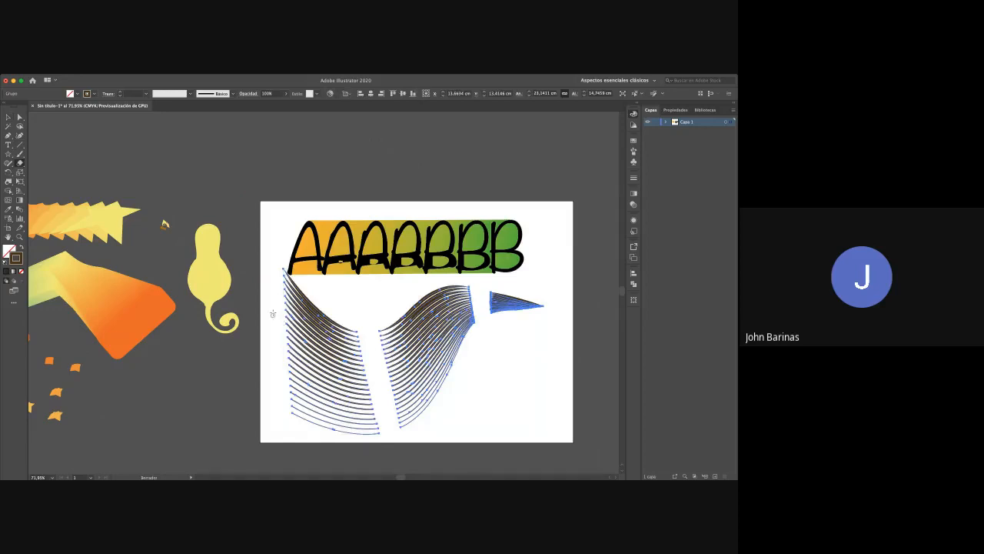
mouse_move(291, 346)
mouse_down()
mouse_move(335, 440)
mouse_move(344, 422)
mouse_move(359, 446)
mouse_move(293, 377)
mouse_move(376, 460)
mouse_move(292, 363)
mouse_move(342, 439)
mouse_move(297, 396)
mouse_move(278, 348)
mouse_move(295, 380)
mouse_move(293, 419)
mouse_move(319, 435)
mouse_up()
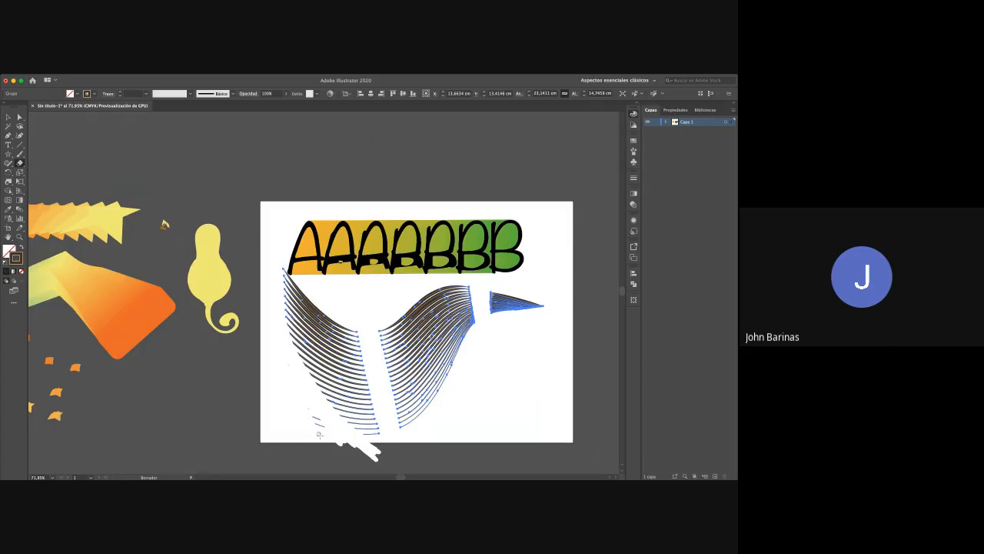
mouse_move(301, 395)
mouse_down()
mouse_move(326, 436)
mouse_move(321, 422)
mouse_move(339, 430)
mouse_move(314, 413)
mouse_move(384, 440)
mouse_move(325, 413)
mouse_move(392, 434)
mouse_move(331, 412)
mouse_move(391, 440)
mouse_move(360, 433)
mouse_move(404, 437)
mouse_up()
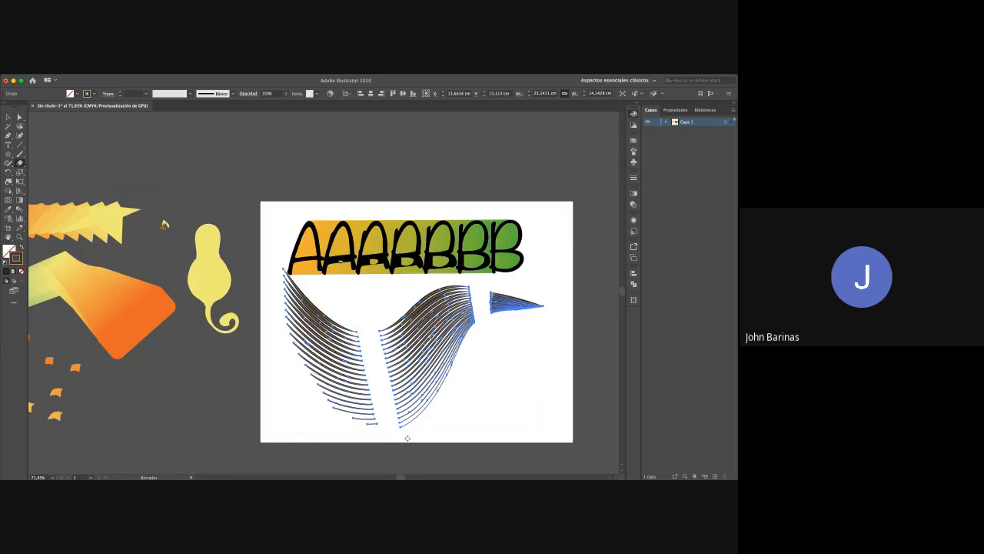
click(9, 117)
click(387, 312)
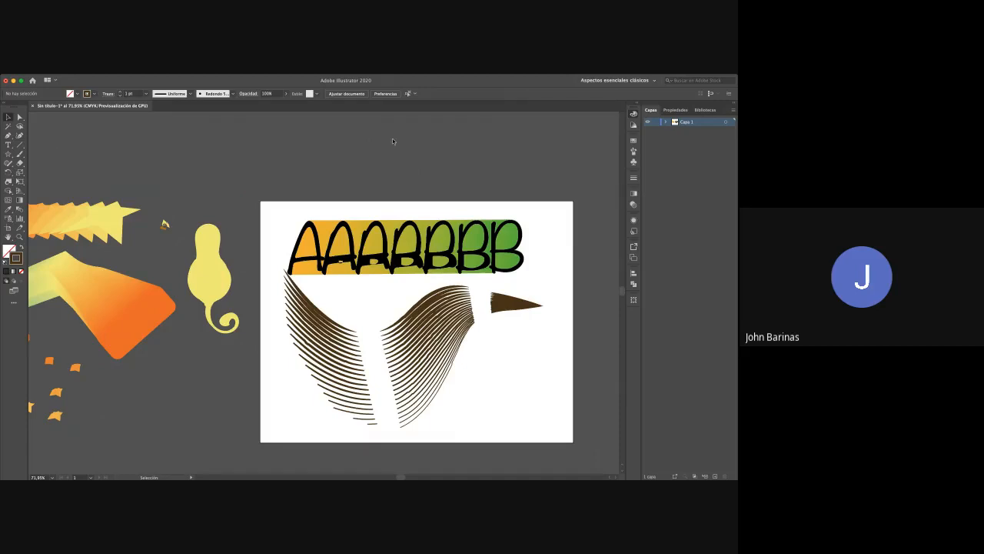
Reselect the expanded lines and erase a curved band through the lower-left part of their middle section
key(shift+e)
key(v)
click(382, 373)
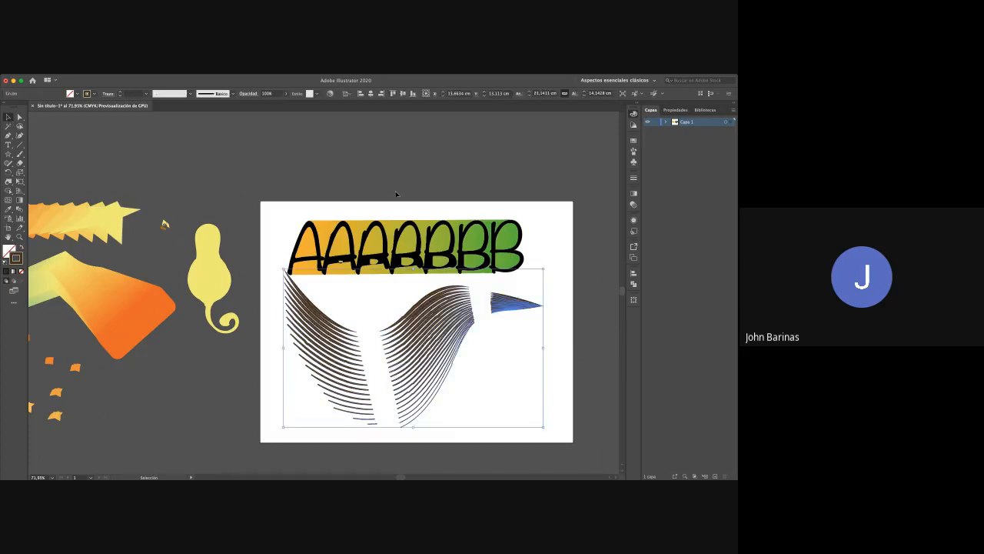
key(shift+e)
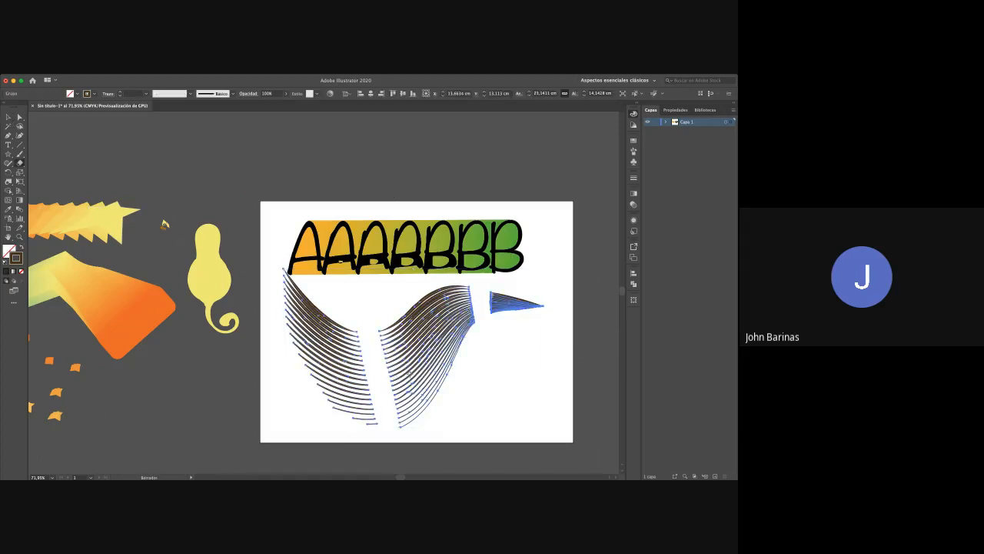
mouse_move(378, 338)
mouse_down()
mouse_move(420, 402)
mouse_move(416, 419)
mouse_up()
Erase a curved band across the left section, a slanted one across the upper middle section, and a short one through the pointed tip
mouse_move(336, 296)
mouse_down()
mouse_move(328, 395)
mouse_move(342, 399)
mouse_up()
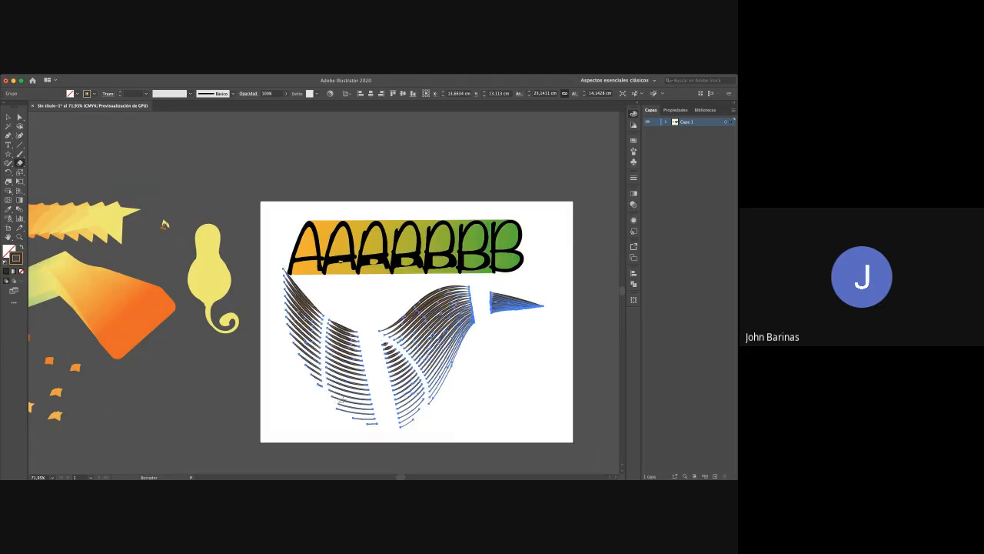
key(ctrl+z)
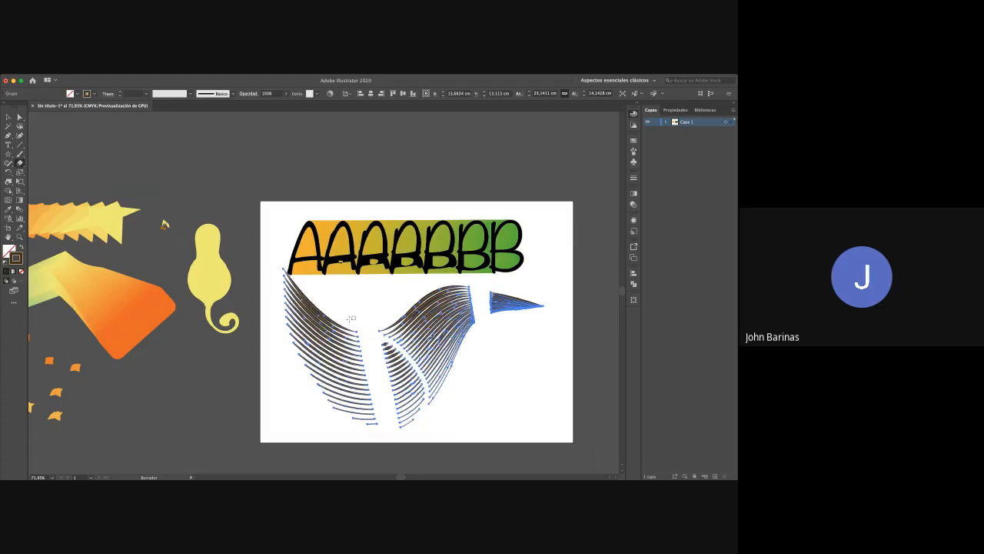
drag(350, 319, 302, 419)
drag(403, 297, 526, 408)
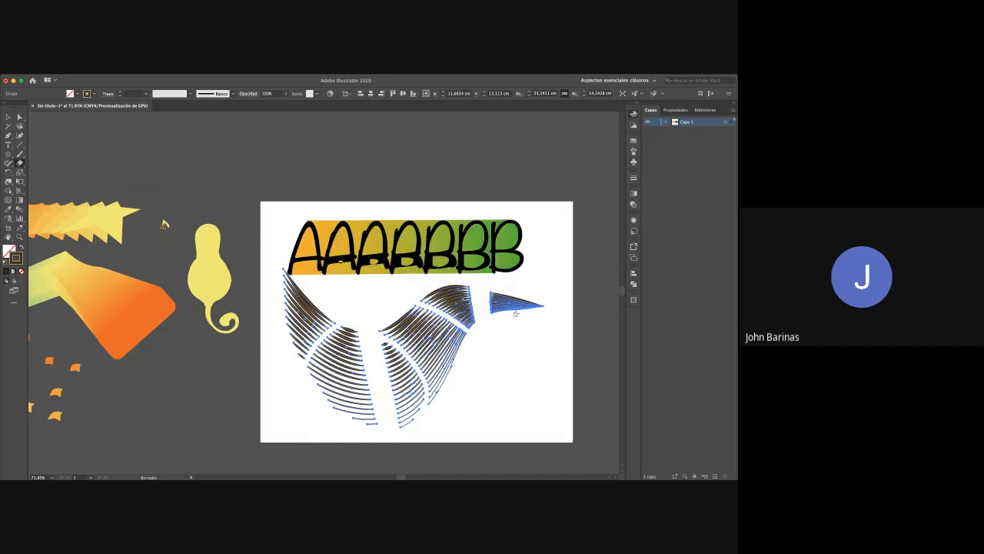
drag(516, 312, 508, 343)
click(7, 117)
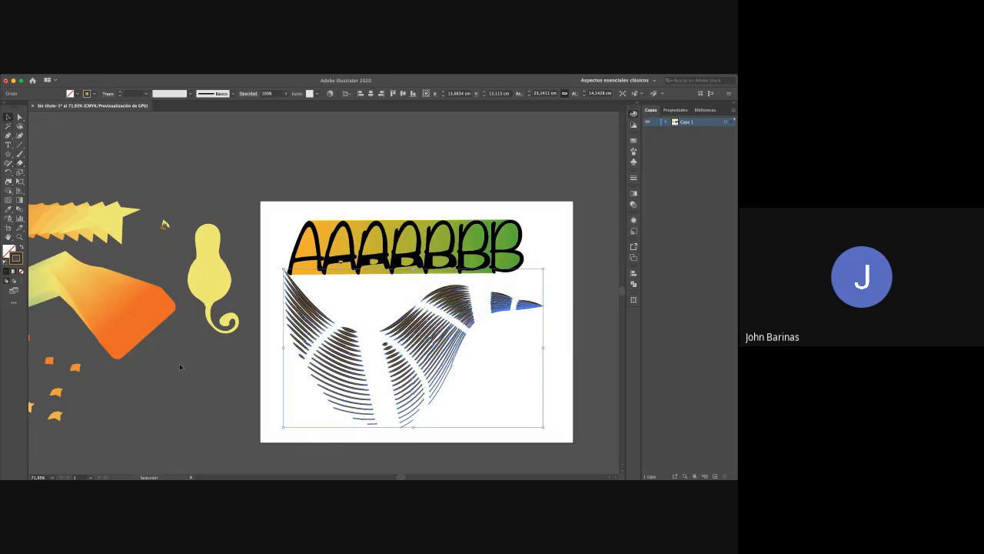